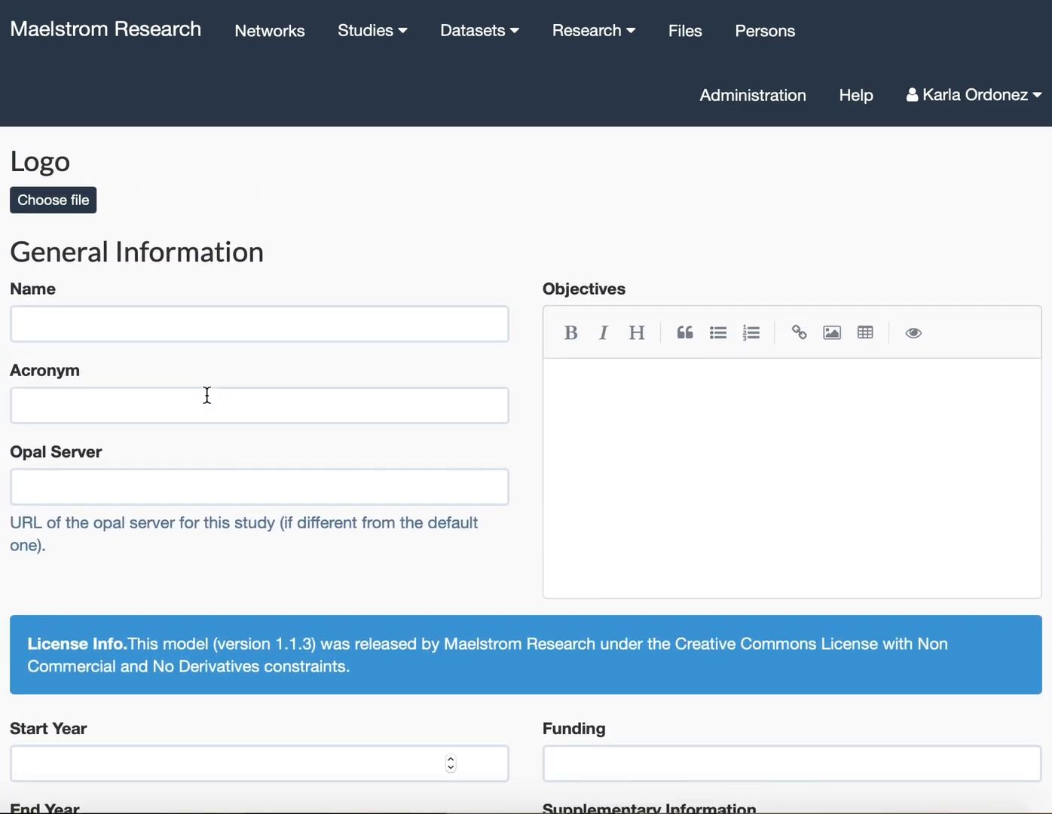
Enter the study's full name, acronym APrON and the pasted objectives paragraph.
click(141, 317)
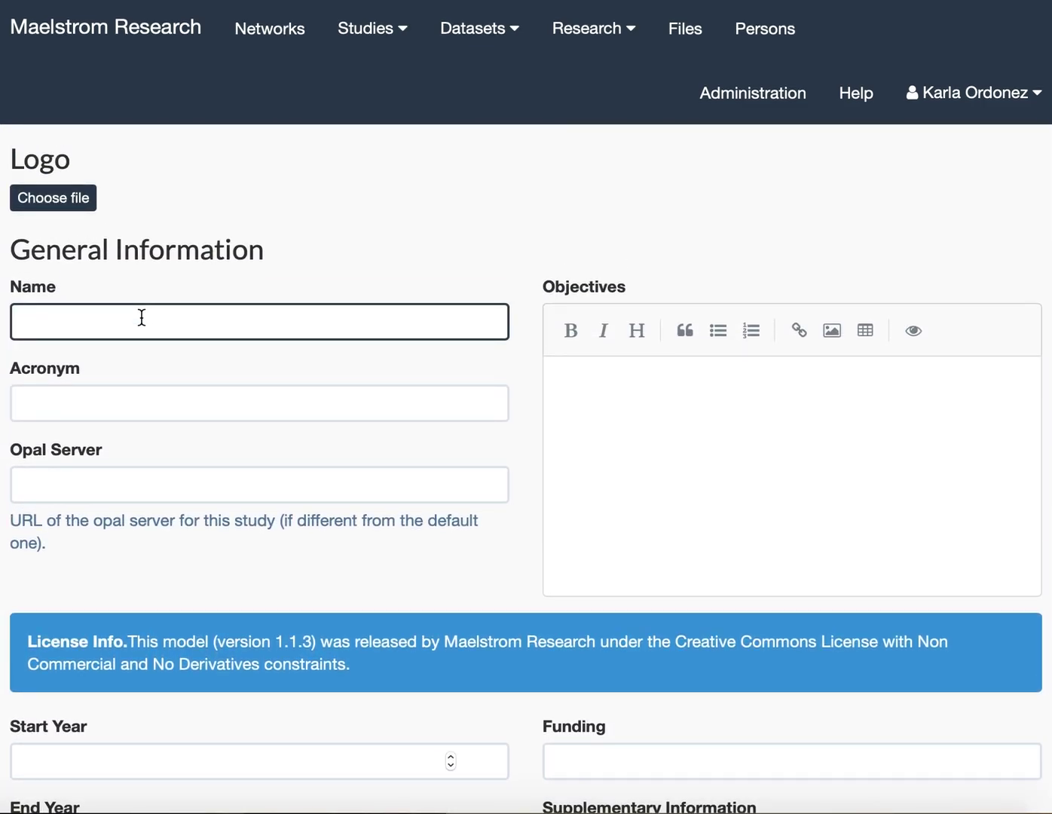
text(Alberta Pregnancy Outcomes and Nutrition)
click(89, 397)
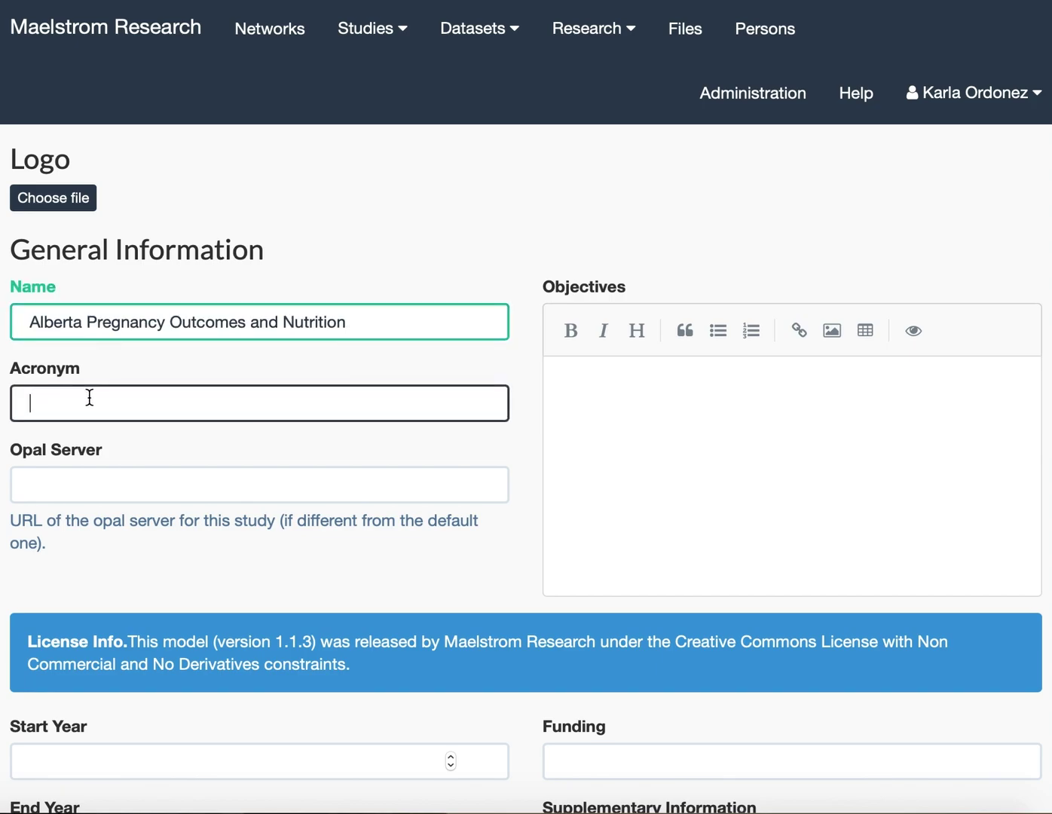
text(AP)
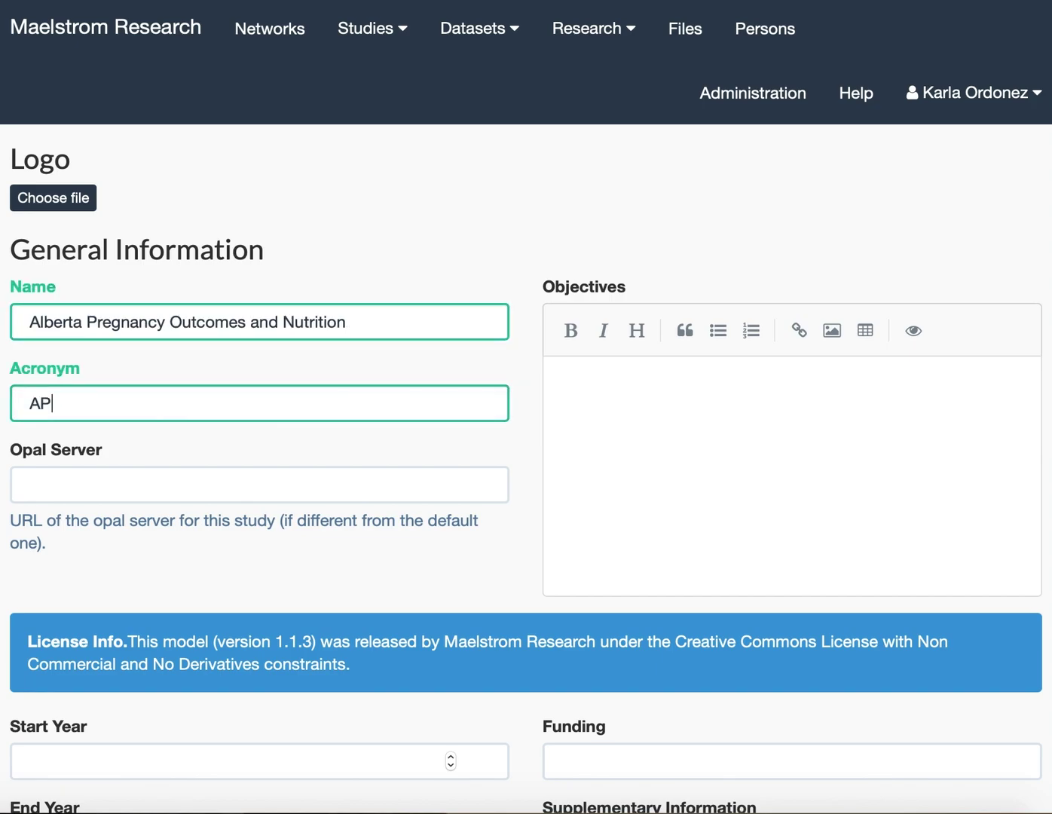
text(rON)
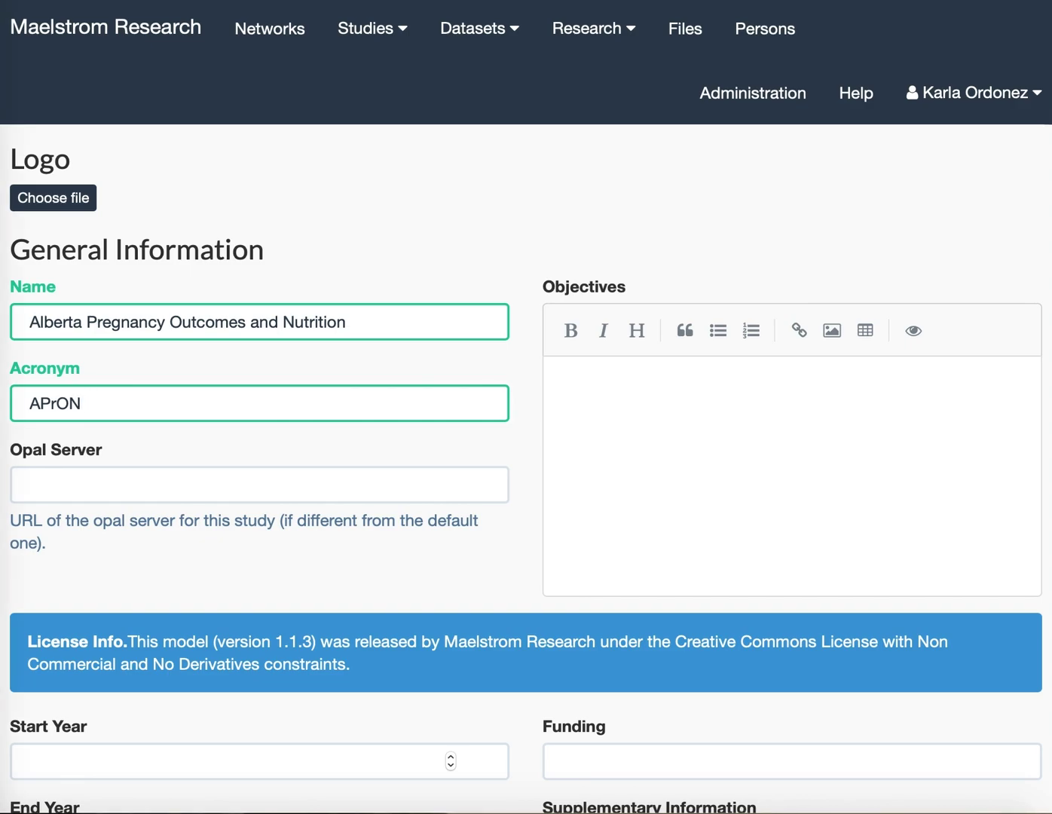
click(569, 386)
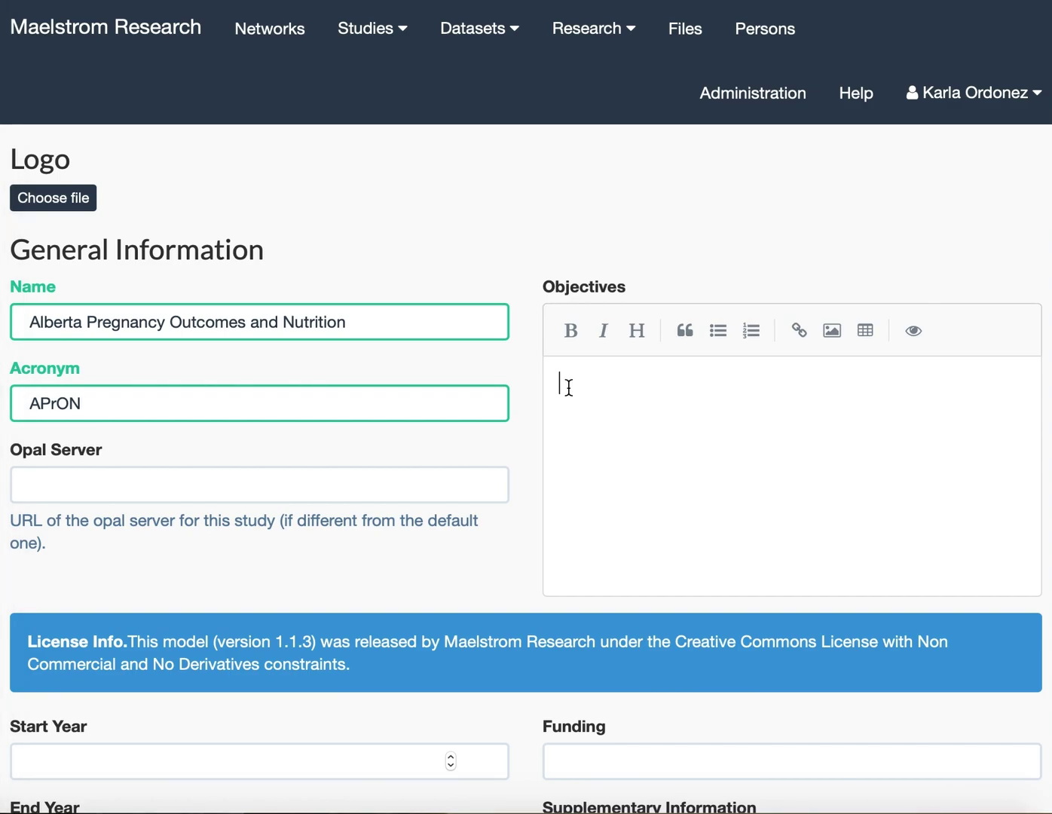
text(The objectives of APrON are to: Examine the associations between maternal prenatal nutritional intake and status and mothers' and children's mental health and children's neurodevelopment Investigate the risk factors associated with maternal and paternal perinatal mood, and the impact of maternal and paternal perinatal mood on pregnancy and birth outcomes, as well as children's mental health and neurodevelopment; Establish a DNA biobank that could be used to examine the influence of genomics on children's mental health and neurodevelopment)
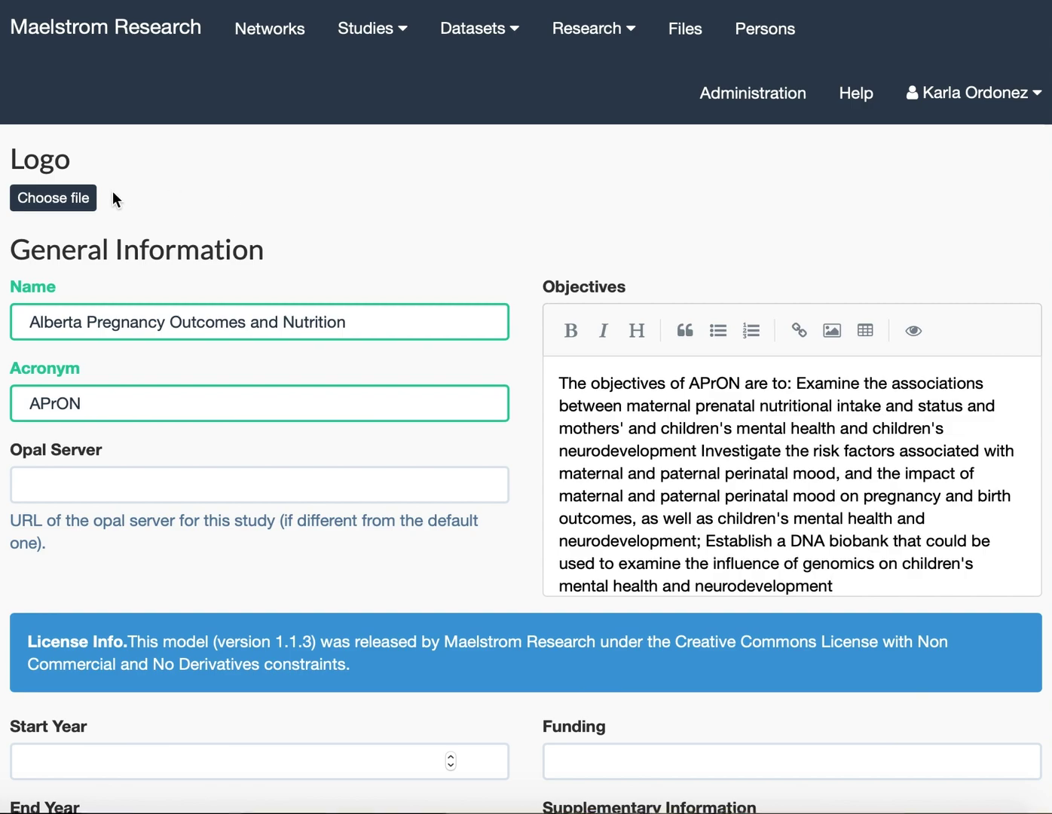
click(73, 202)
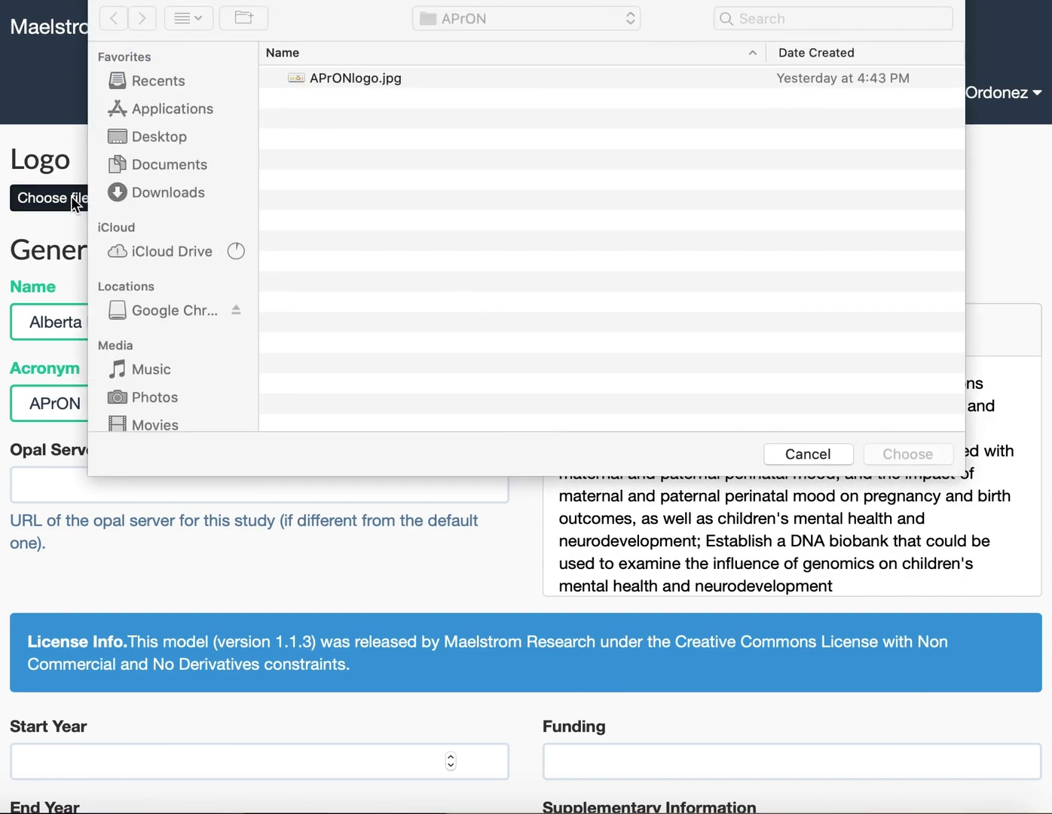
double_click(359, 79)
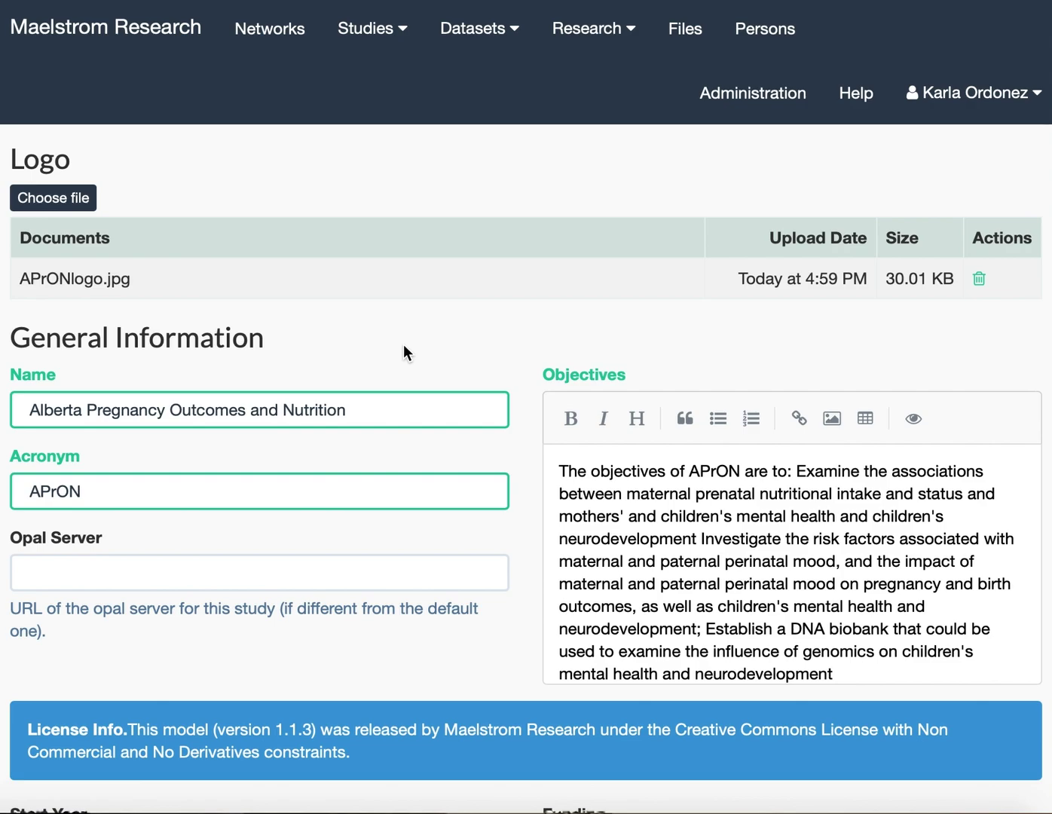
scroll(317, 448, down, 5)
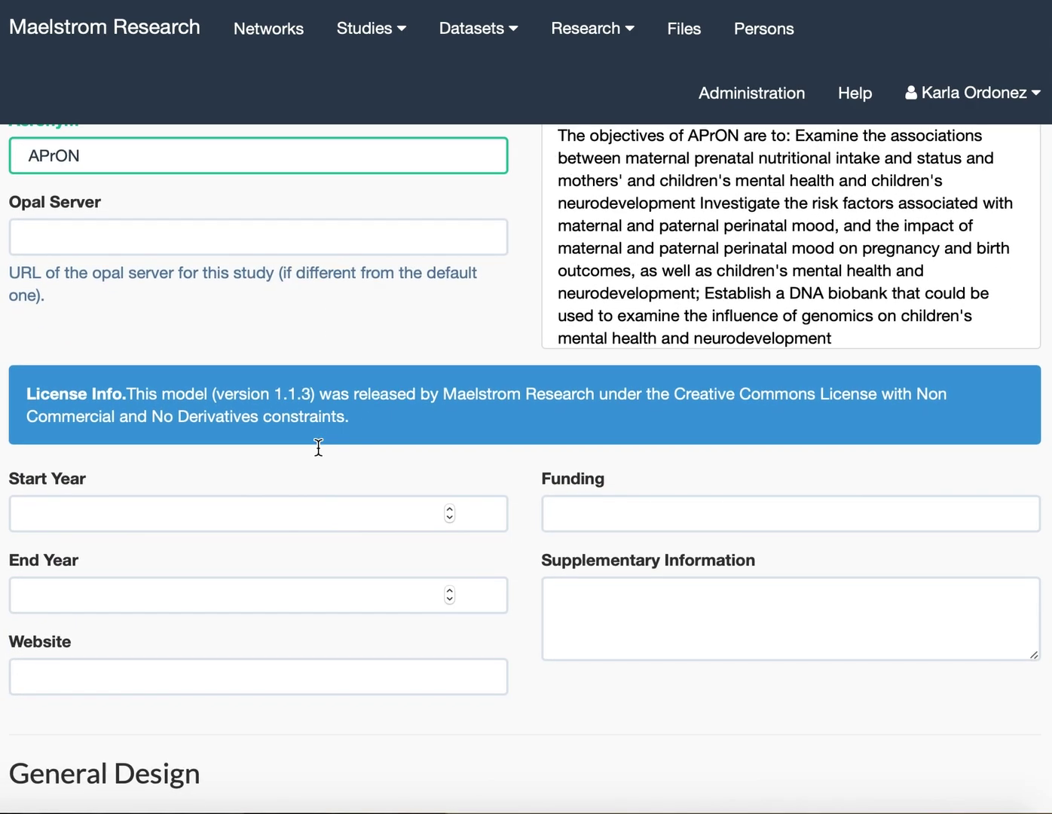
click(258, 511)
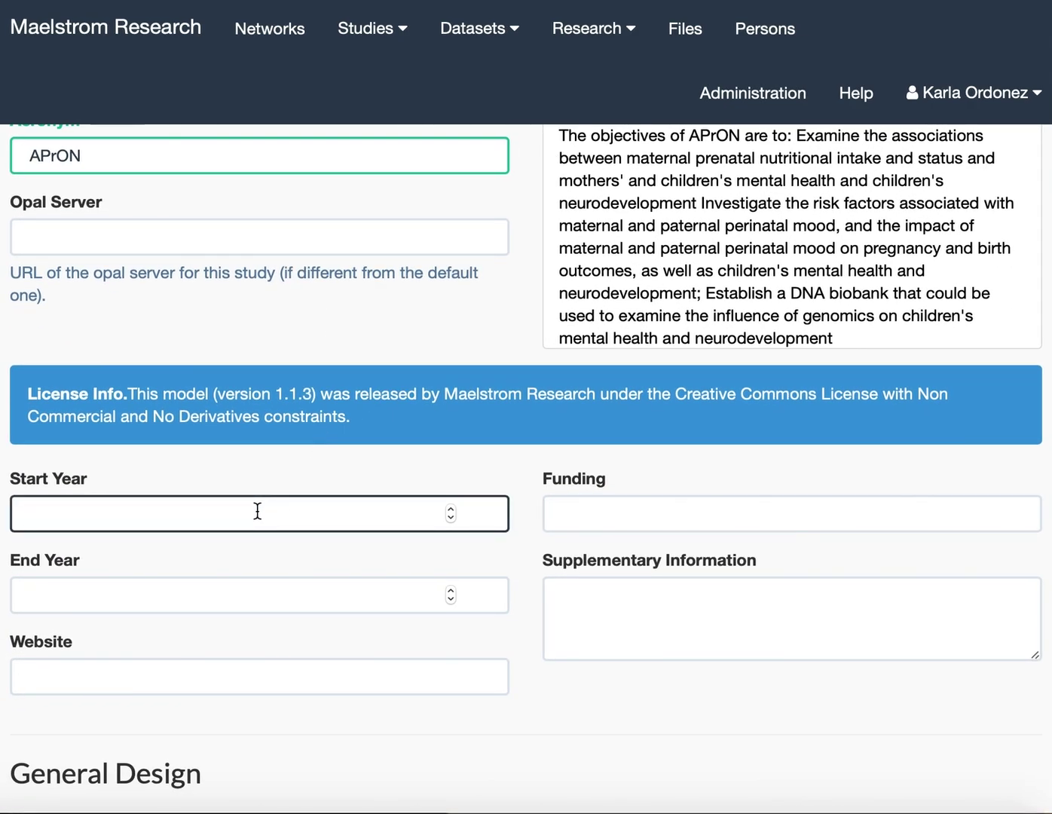
text(2009)
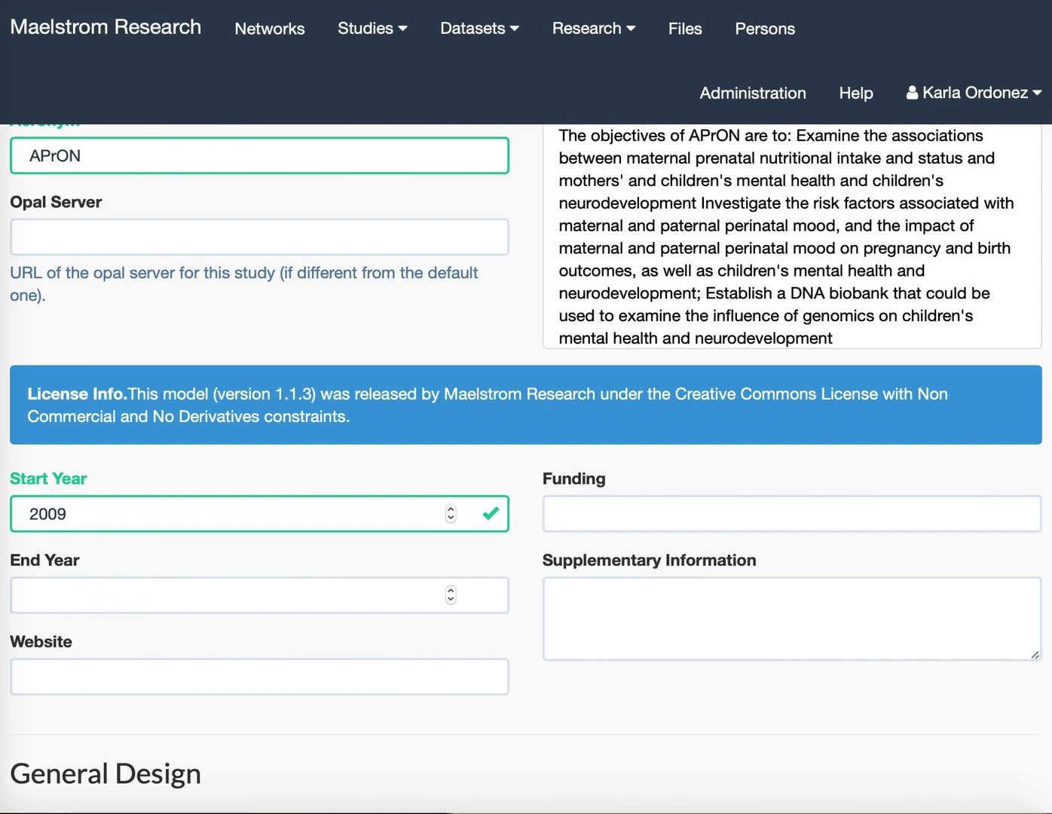
click(136, 680)
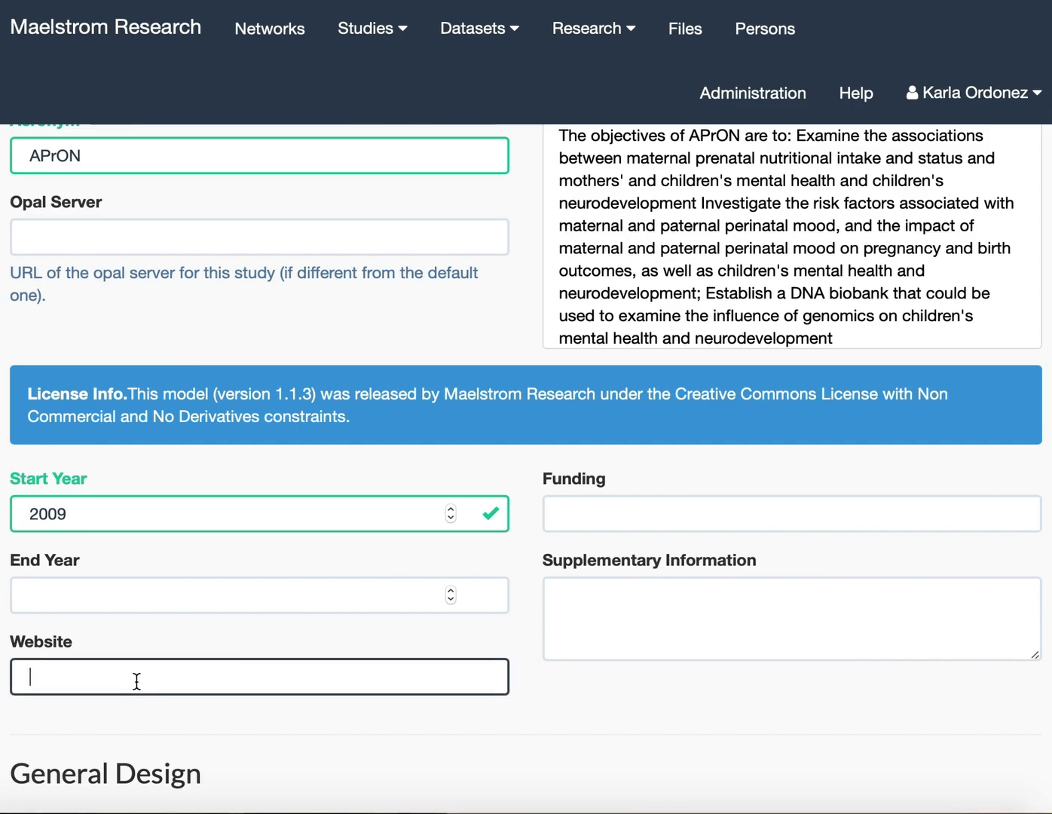
text(http://www.apronstudy.ca/)
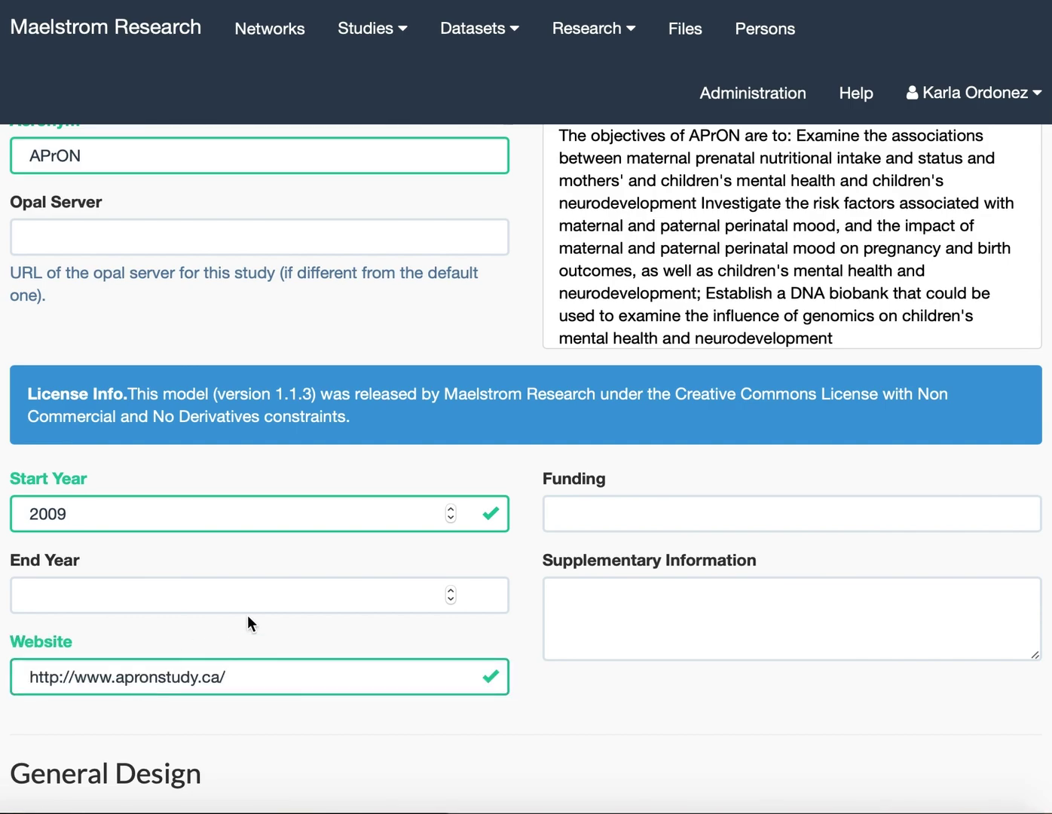
scroll(359, 625, down, 2)
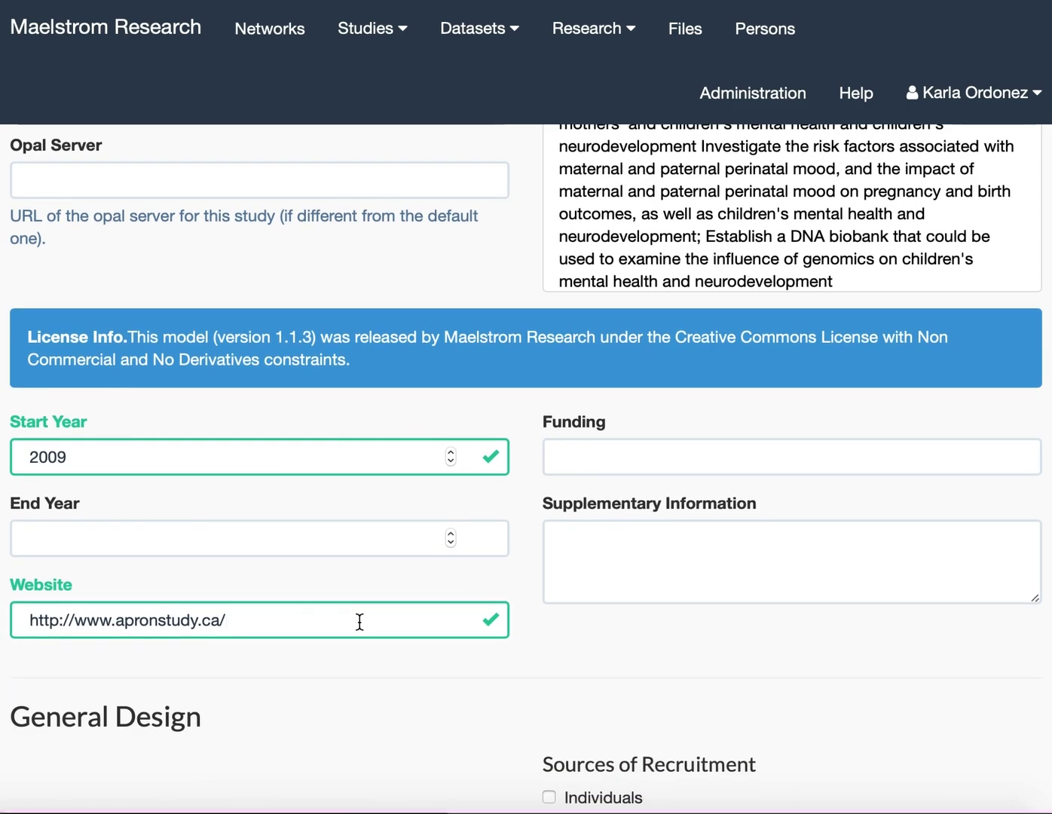
scroll(359, 621, down, 5)
Set the study design to Cohort with Individuals as the recruitment target.
scroll(358, 622, down, 3)
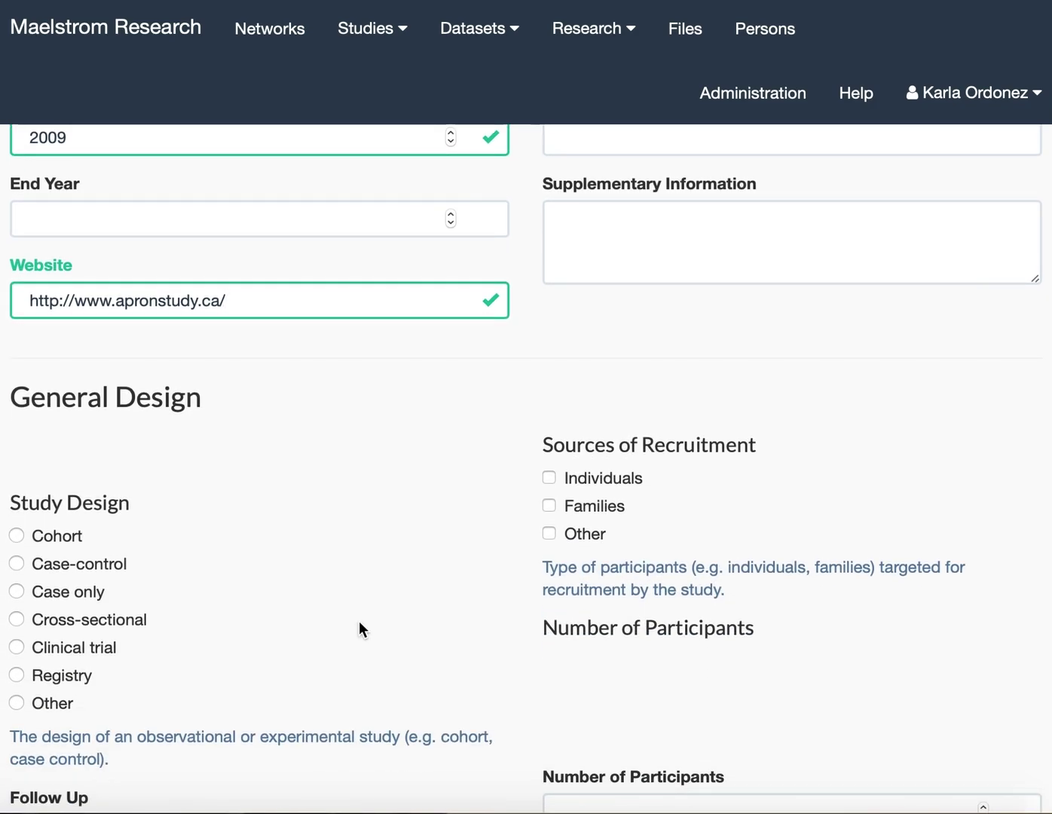
scroll(358, 622, down, 6)
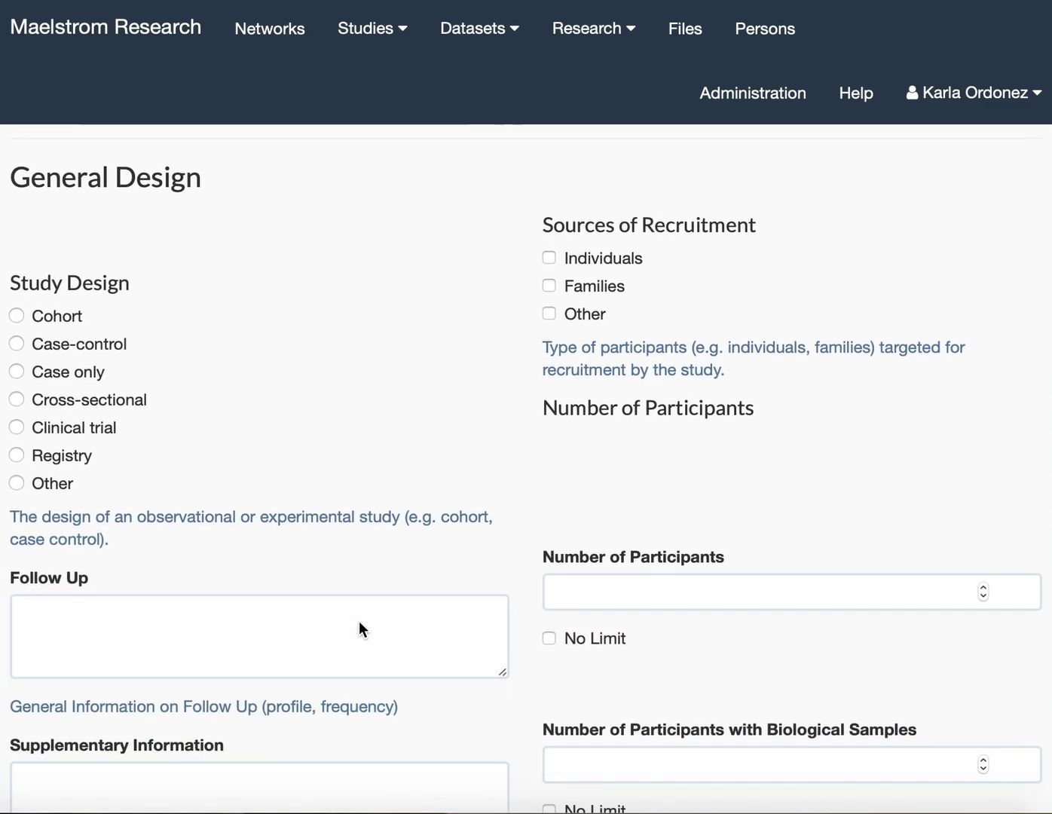
click(52, 298)
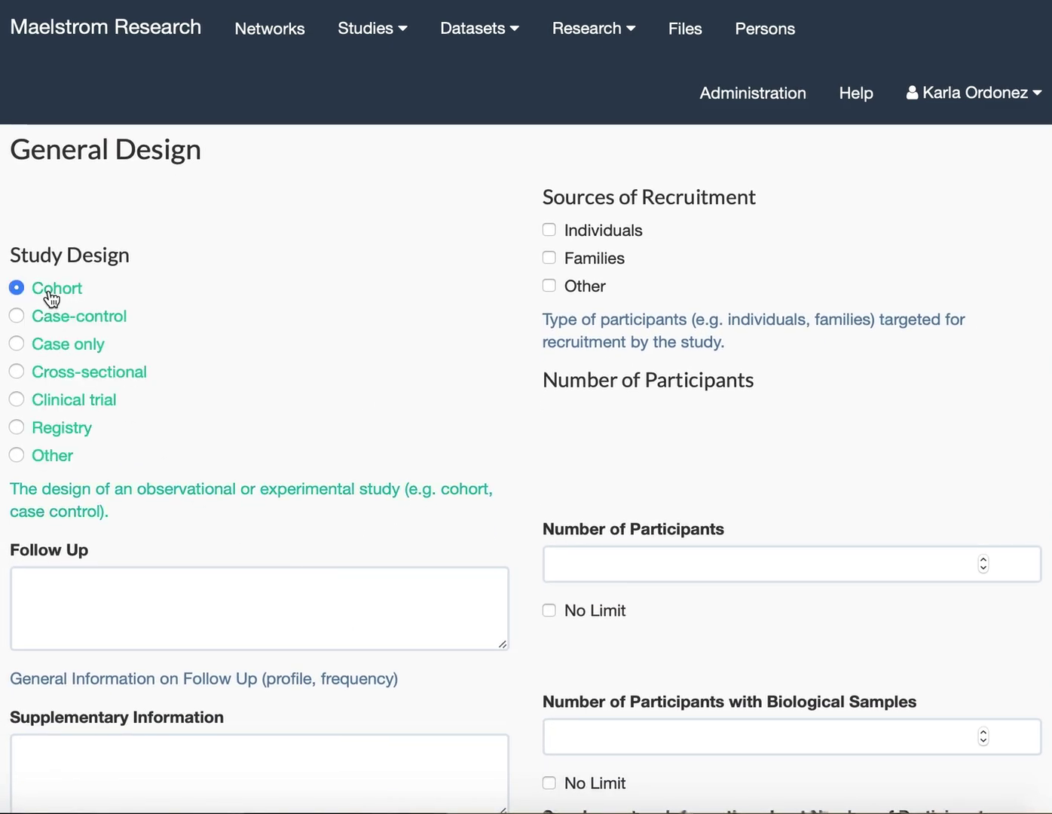
click(53, 457)
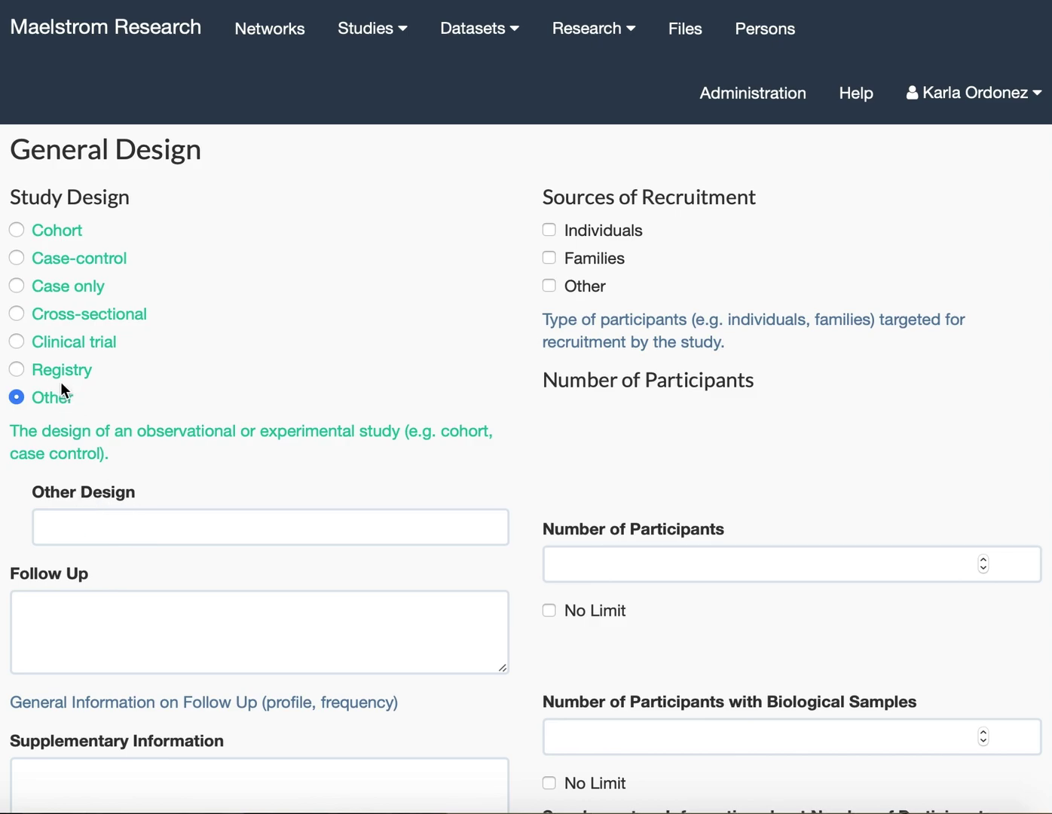
click(49, 239)
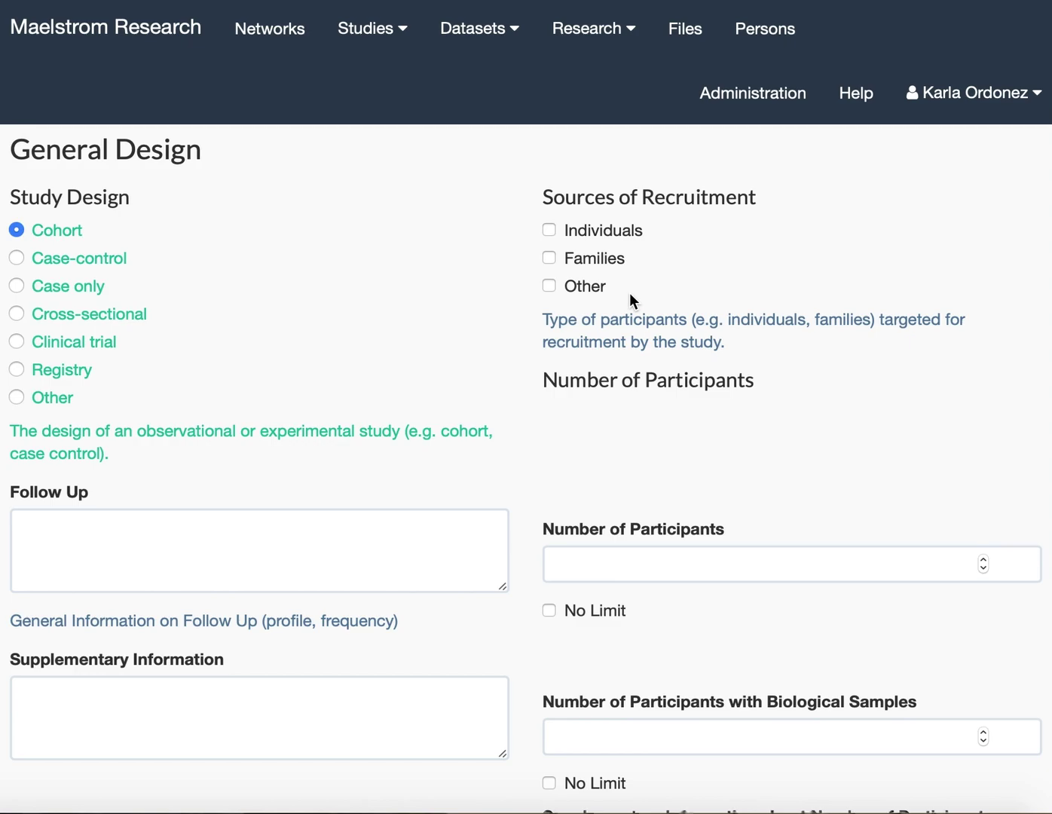
click(548, 229)
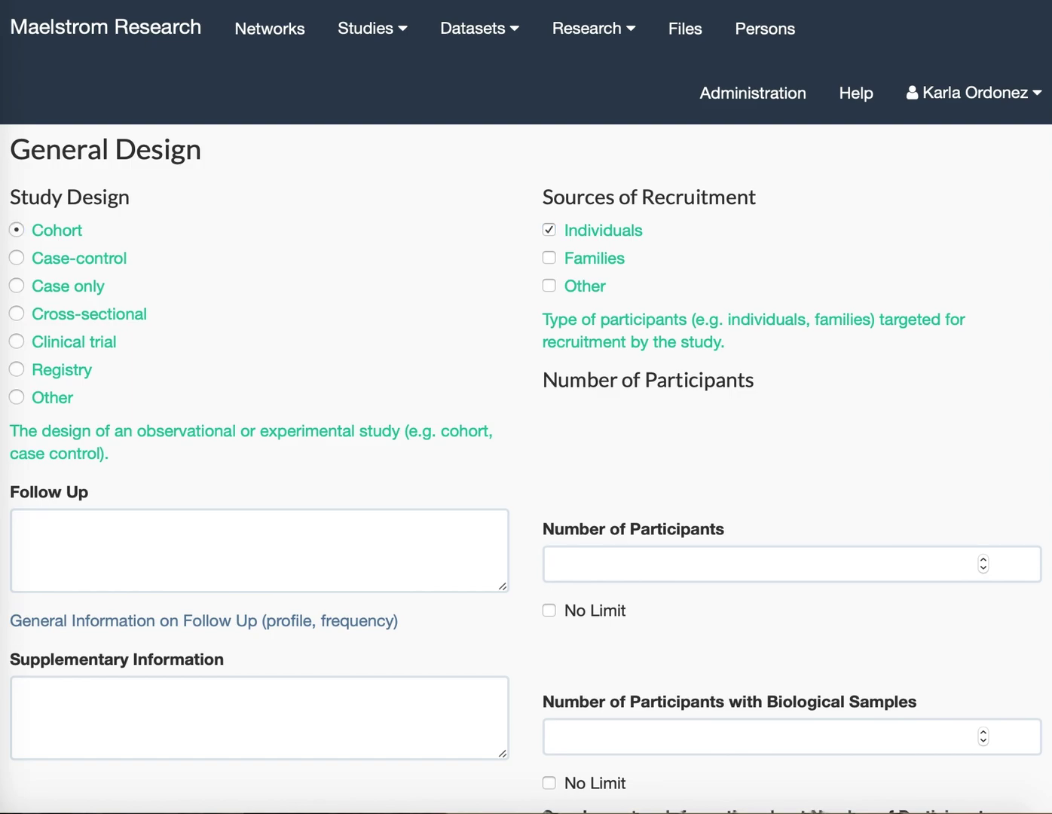
Paste the follow-up description and enter 5841 participants, 5175 with biological samples.
click(61, 531)
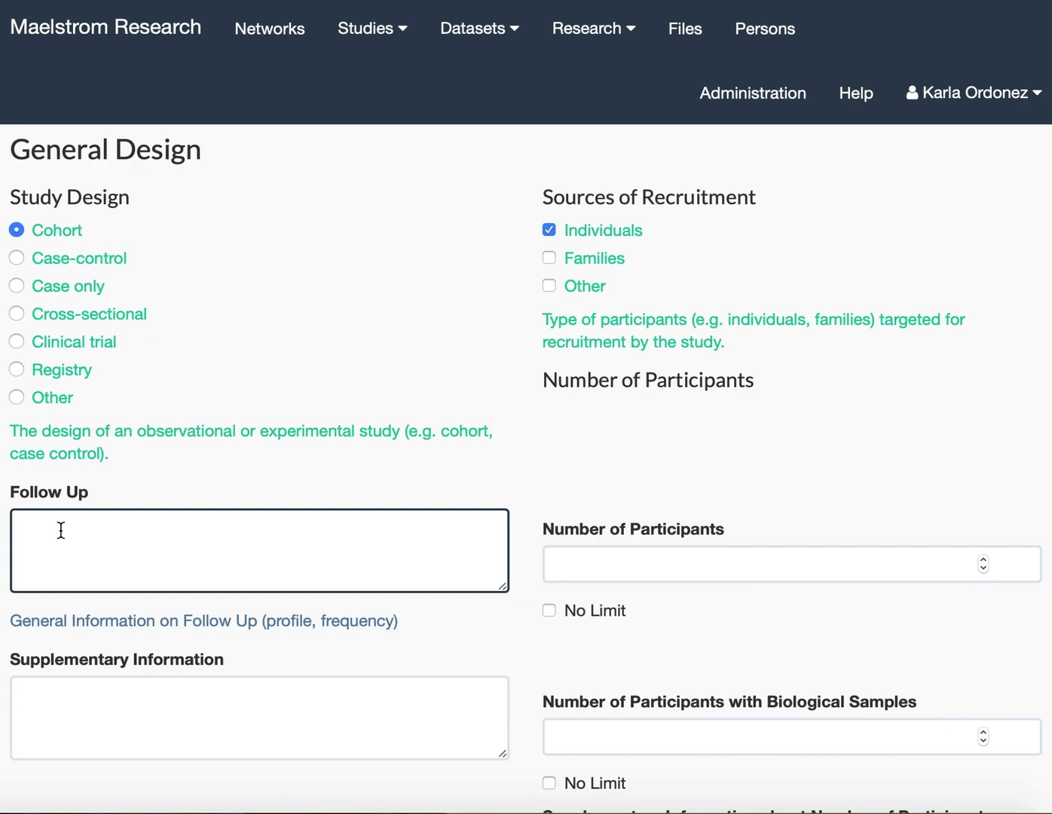
text(Women had their first visit in either their first or second trimester prior to 27 weeks gestation. Women were seen again in the research lab in each remaining trimester and at 3 months postpartum with their babies. Questionnaires were given to mothers approximately 6, 12, 24 and 36 months after delivery.)
scroll(110, 537, up, 3)
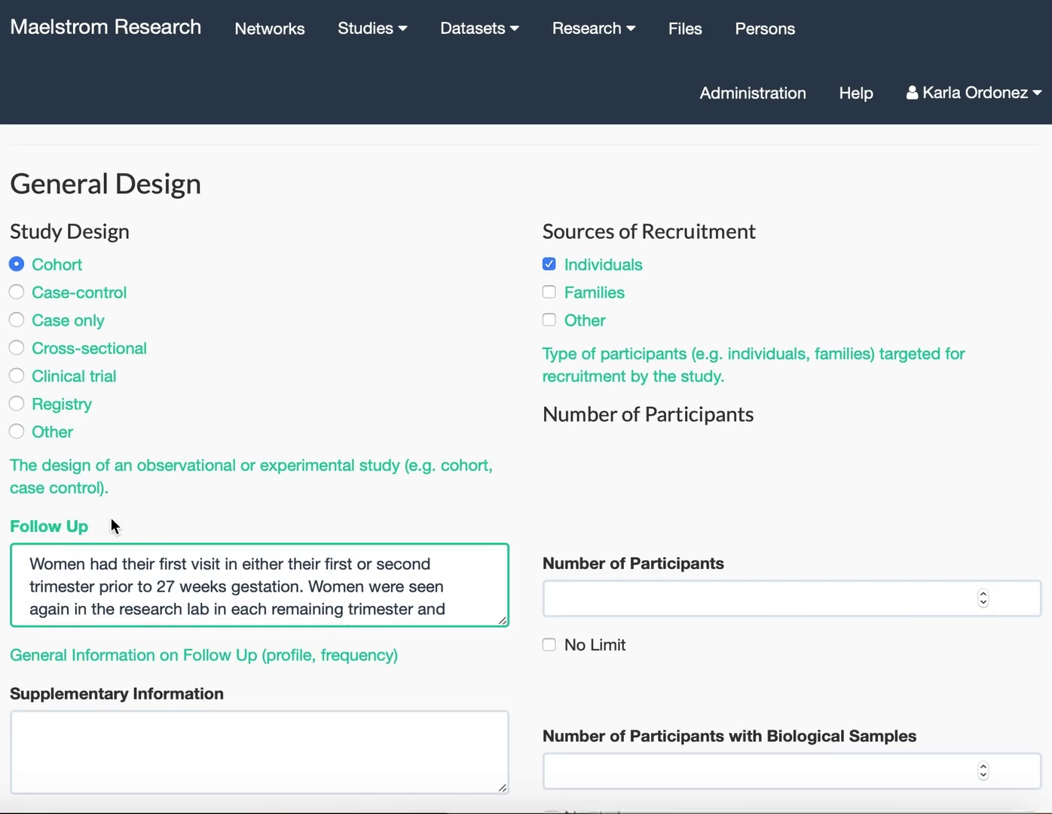
scroll(112, 526, down, 2)
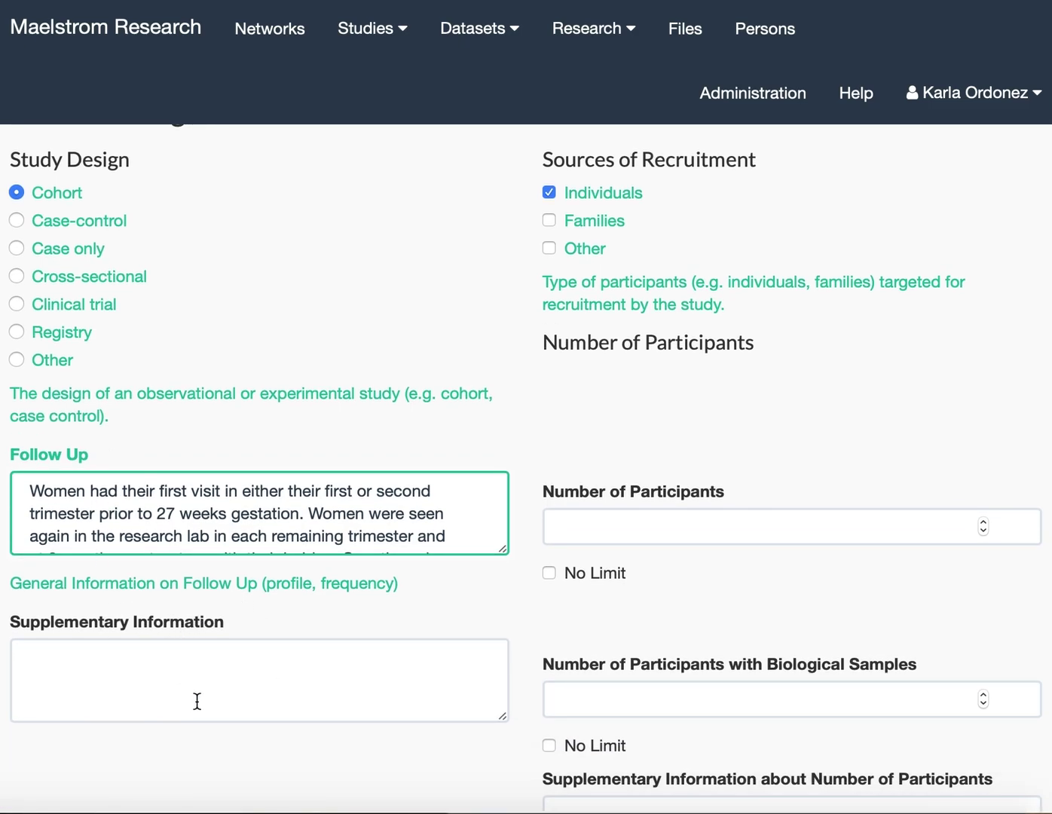
click(600, 526)
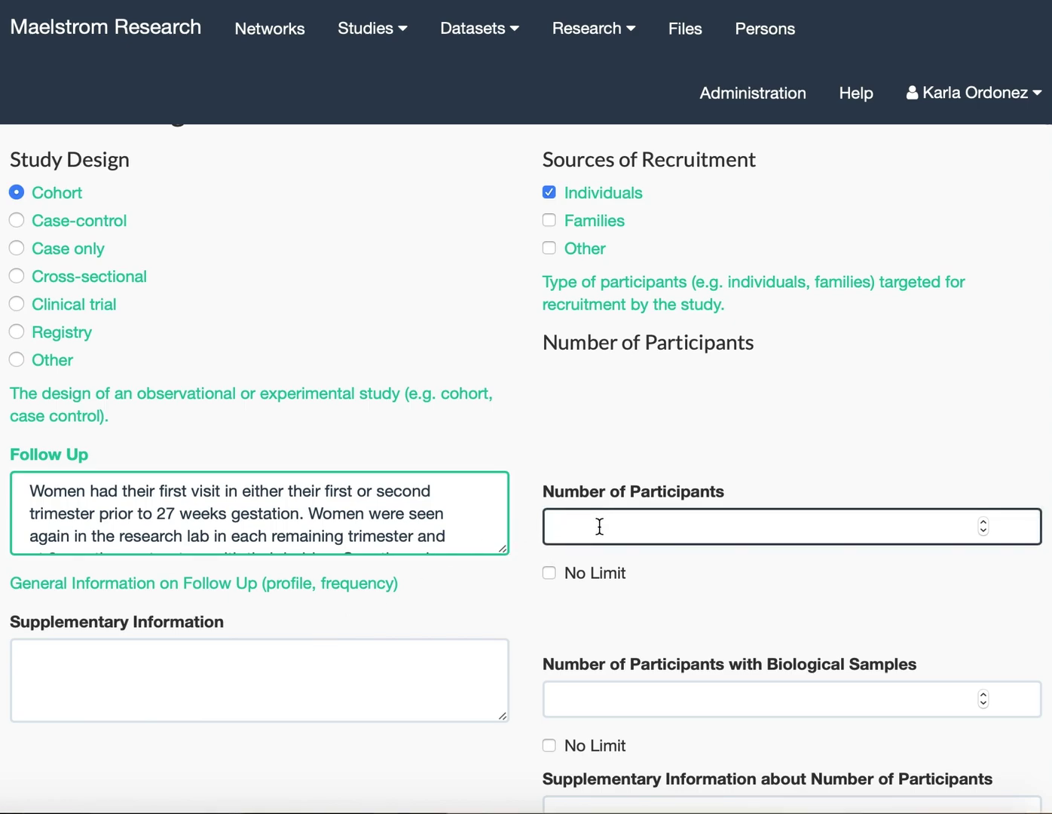
text(5)
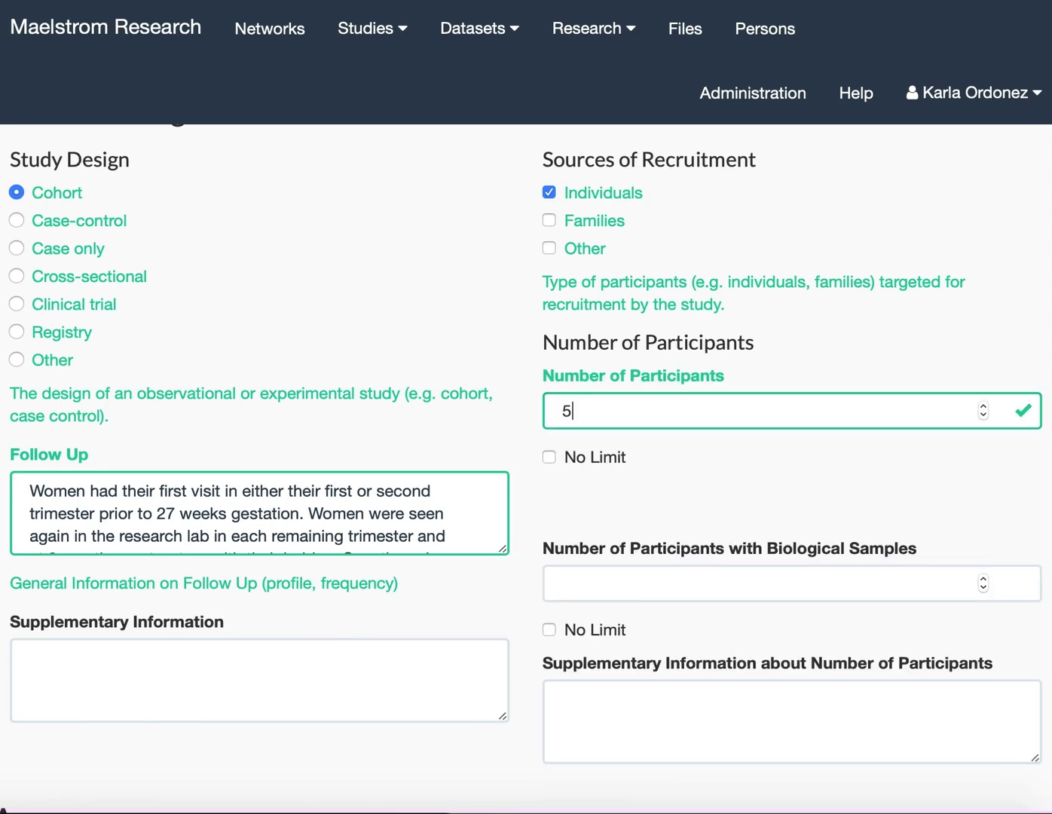
text(841)
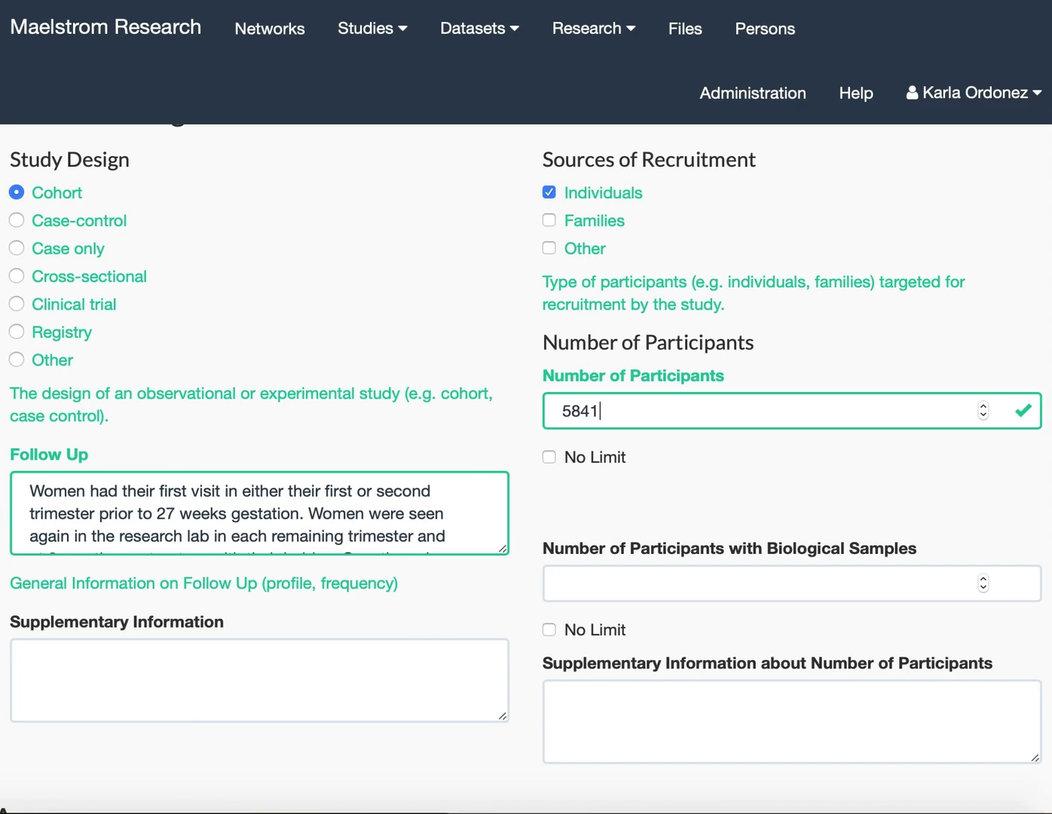
click(573, 584)
text(51)
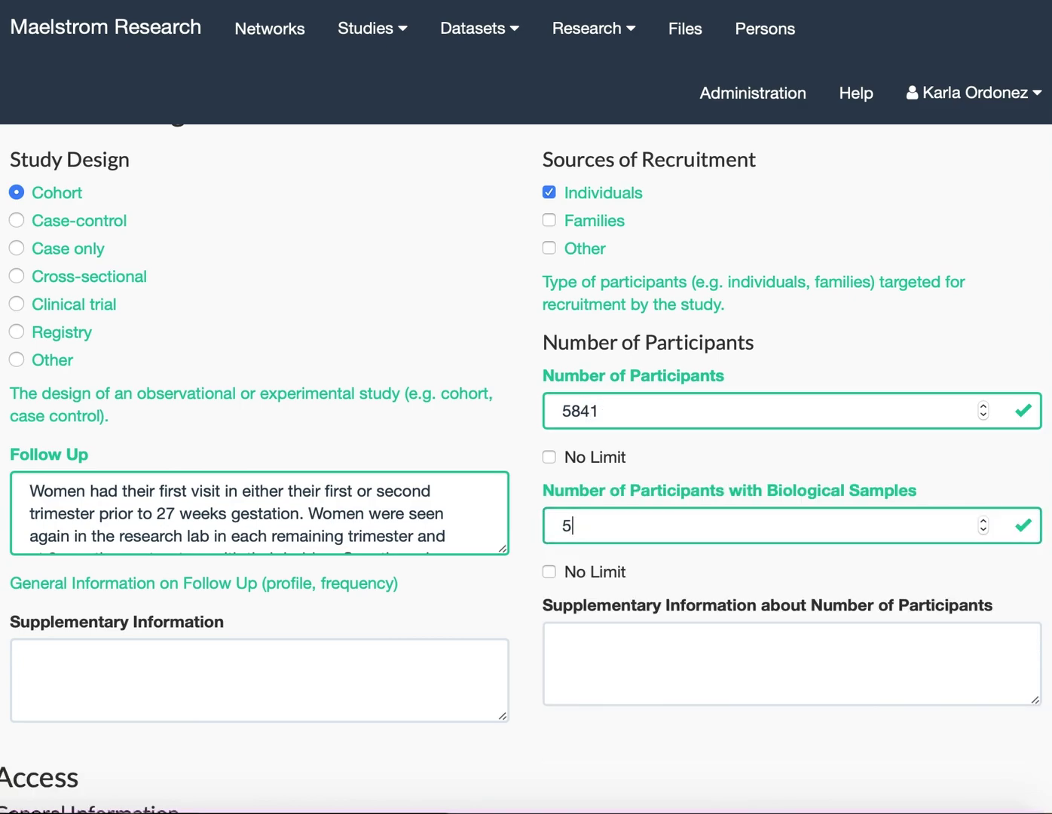
text(75)
Set possible access to Yes for Data and Biosamples and No for Other.
scroll(393, 527, down, 1)
scroll(392, 527, down, 3)
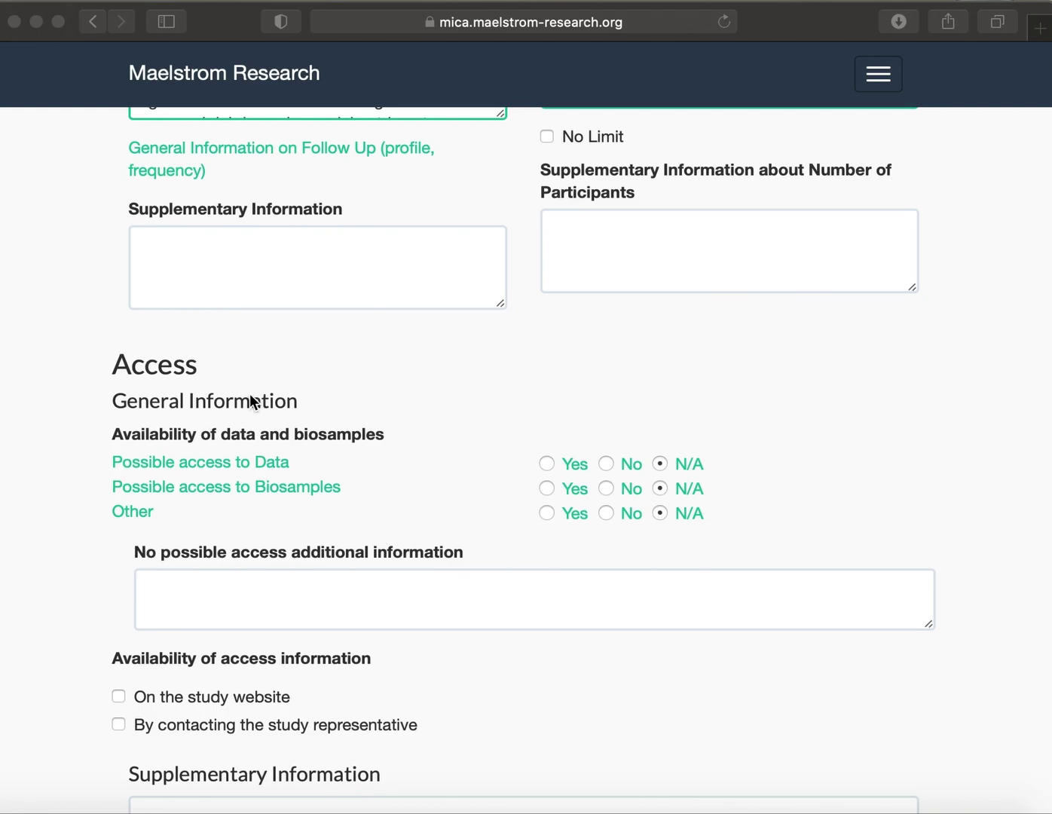
scroll(278, 442, down, 5)
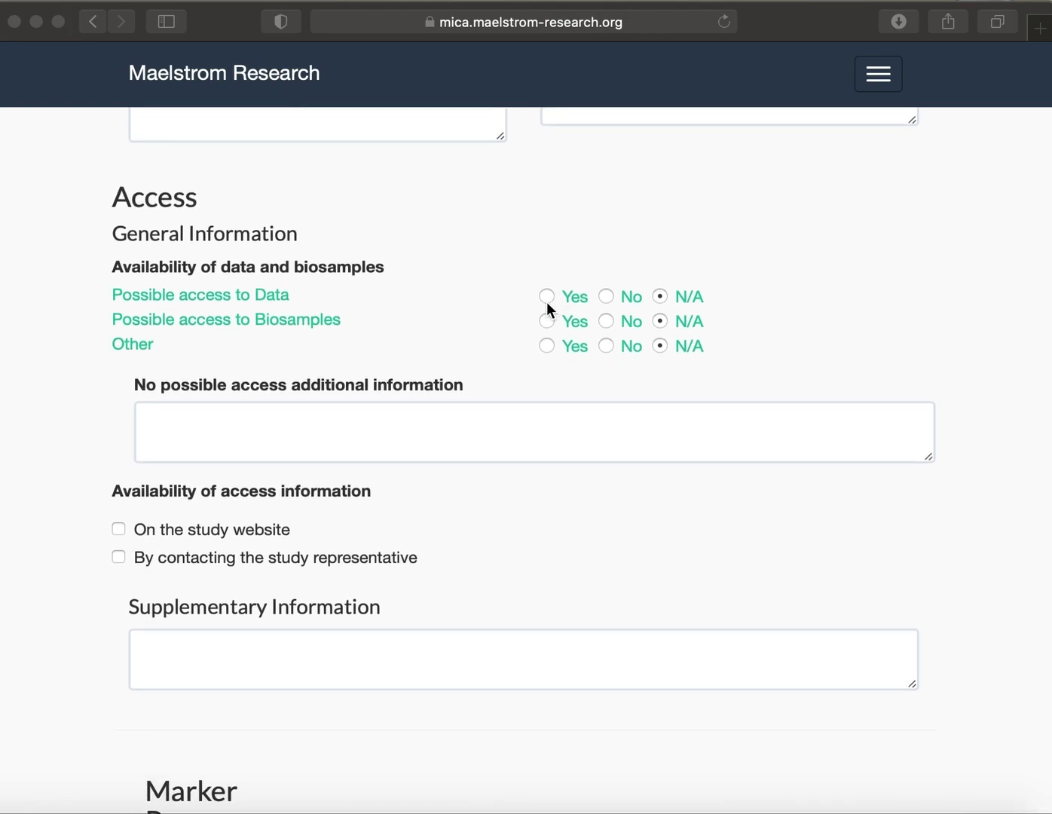
click(543, 304)
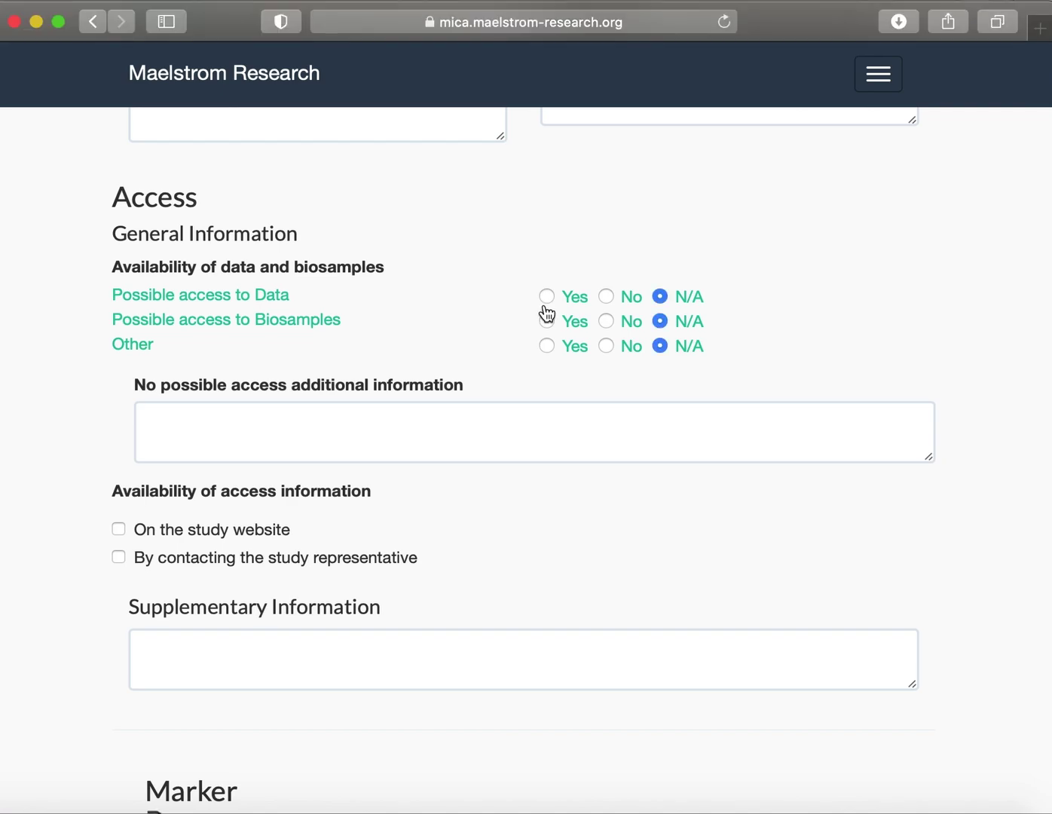
click(547, 296)
click(547, 320)
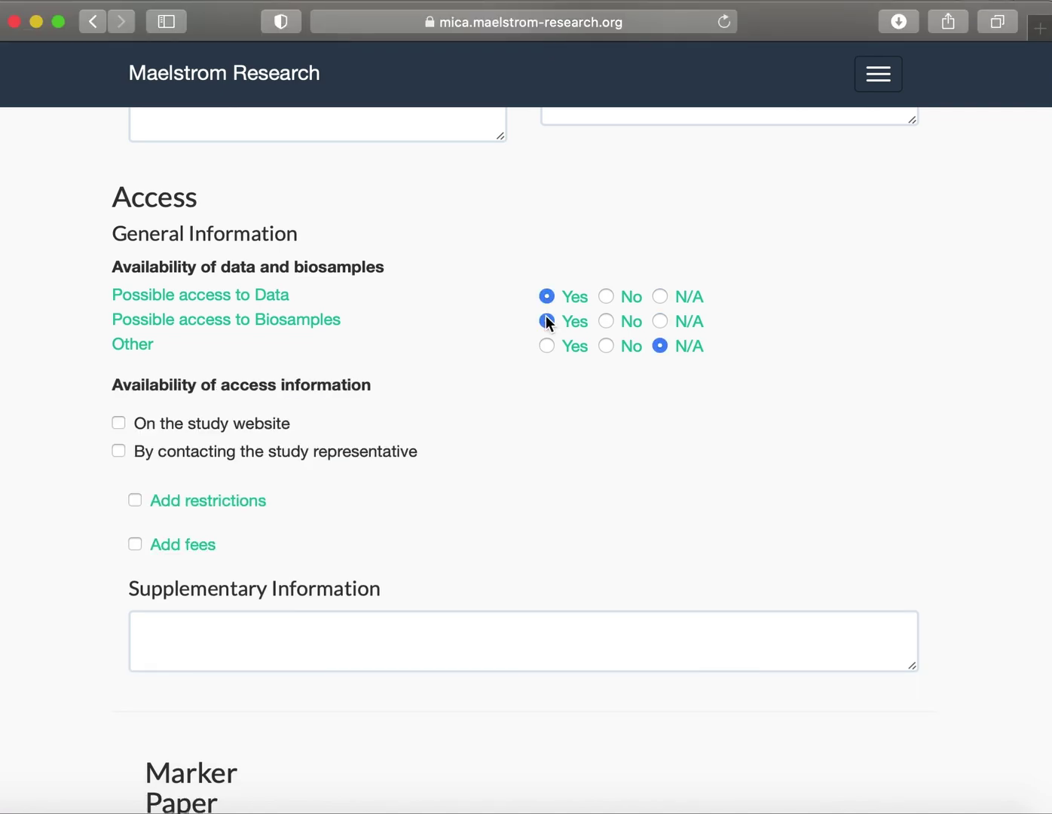
click(606, 346)
Scroll to the bottom of the form and save the APrON study edits.
scroll(511, 365, down, 5)
scroll(516, 368, down, 4)
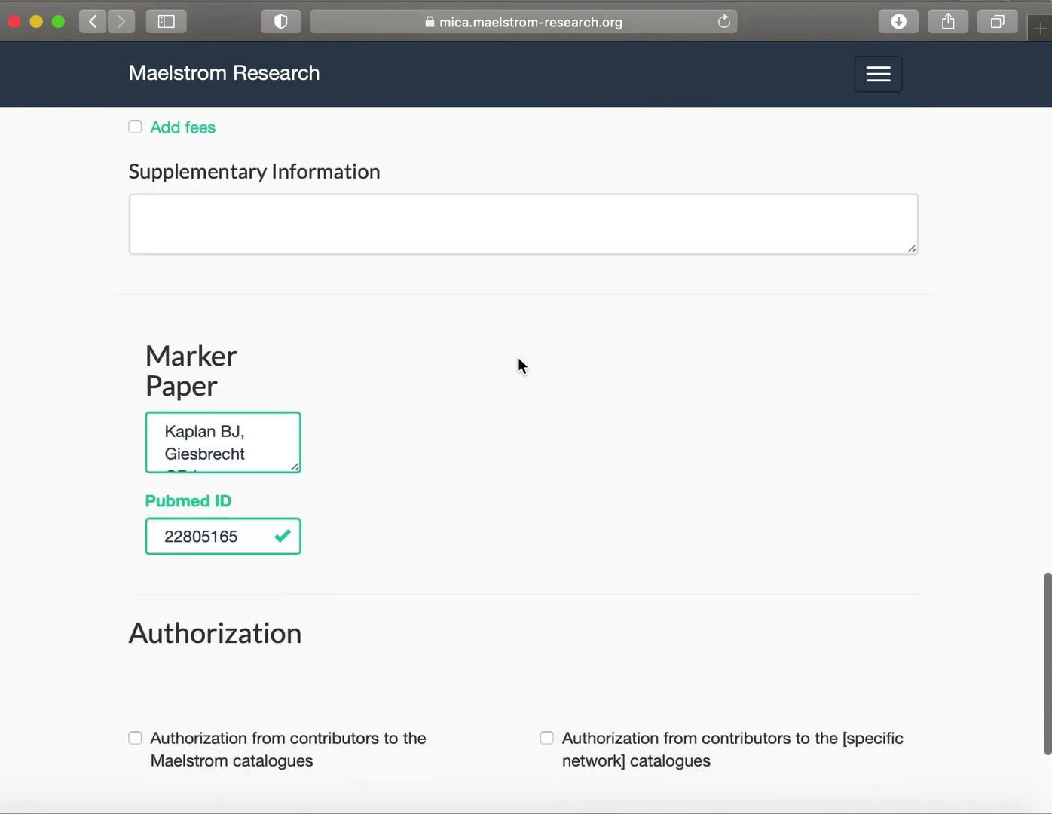
mouse_move(296, 467)
mouse_down()
mouse_move(763, 587)
mouse_move(837, 589)
mouse_up()
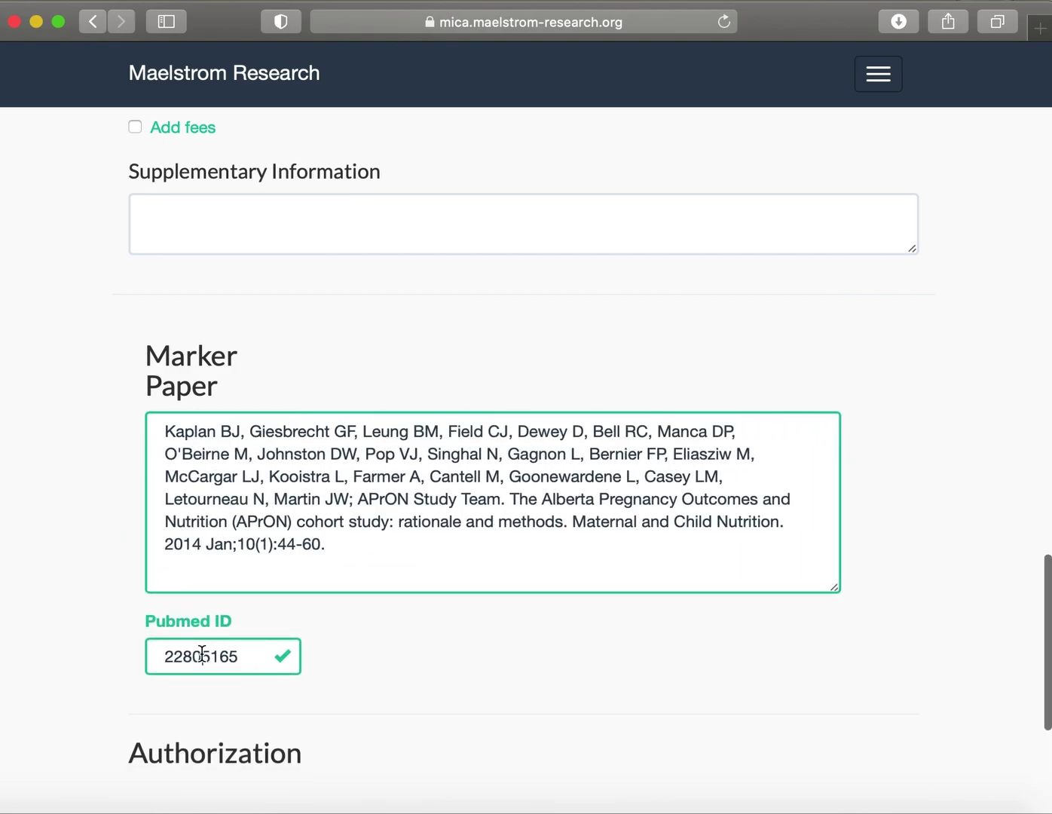
scroll(222, 625, down, 1)
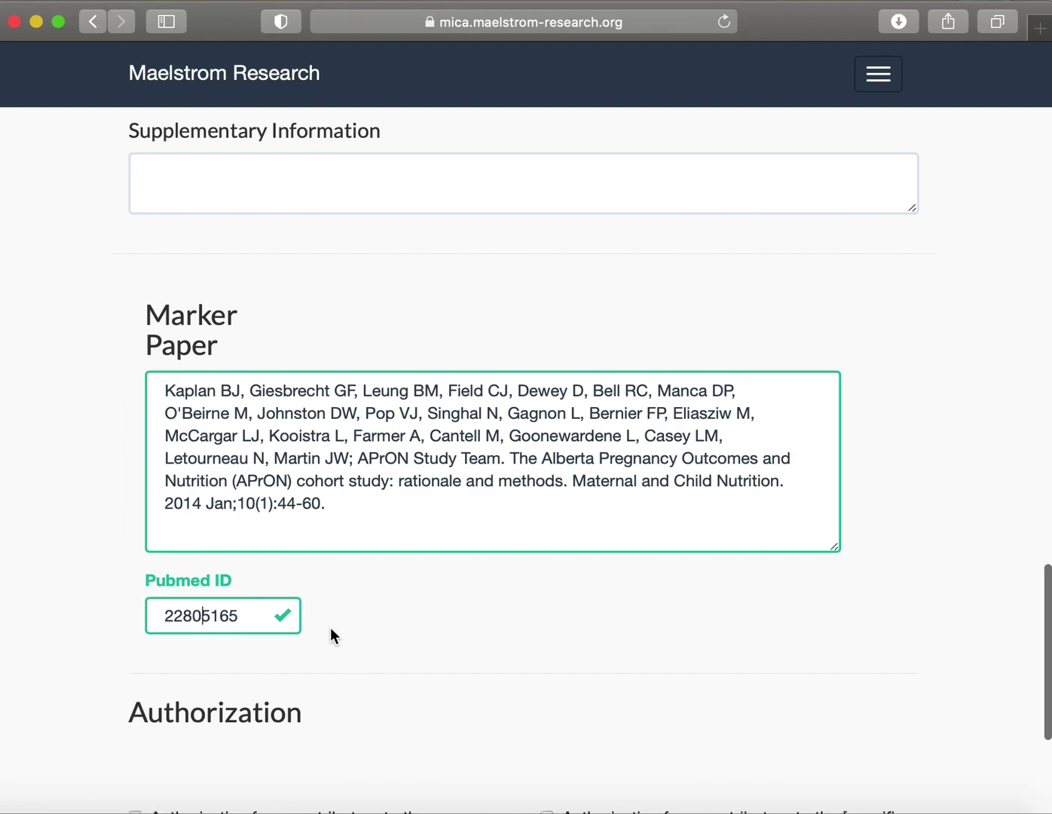
scroll(331, 627, down, 7)
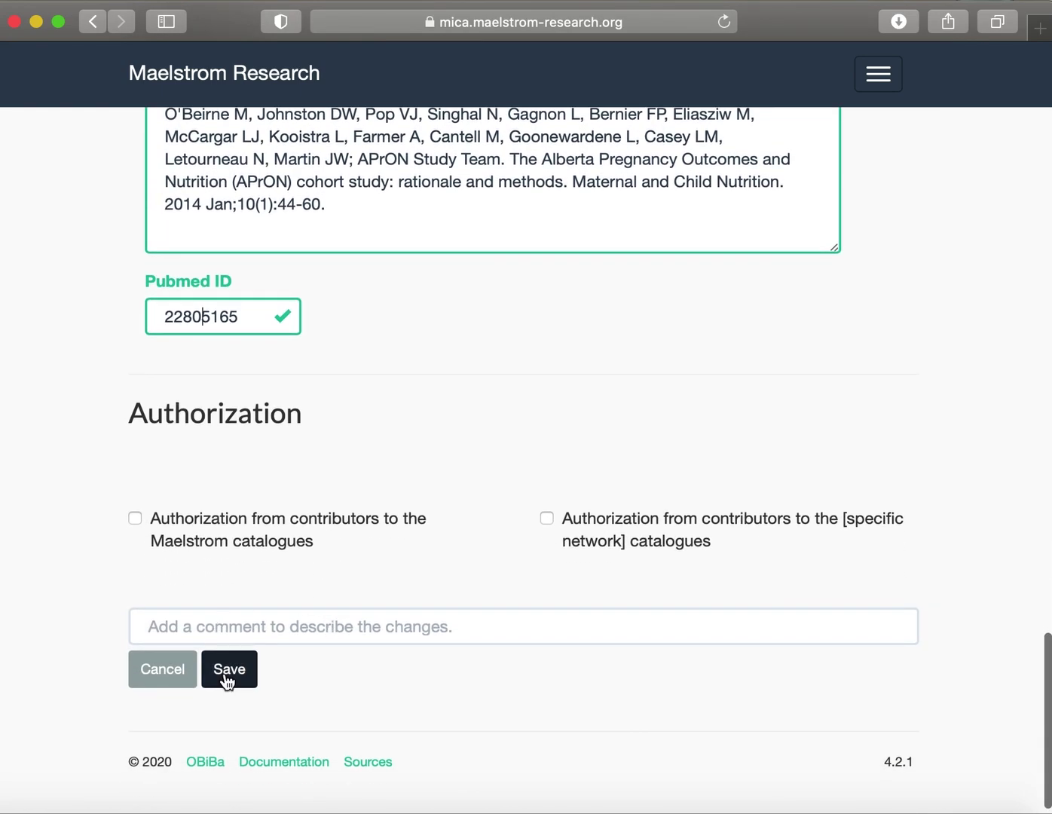
click(230, 680)
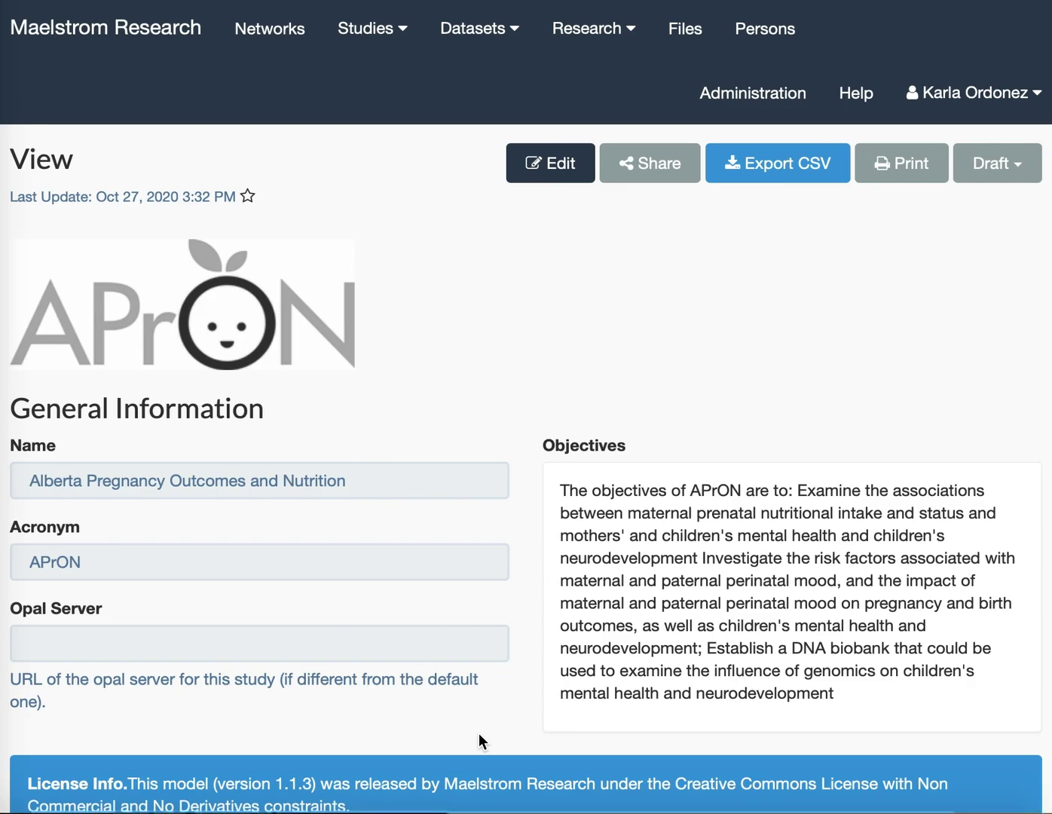
Scroll down to the study's Members section and start adding a new contact.
scroll(478, 741, down, 1)
scroll(479, 732, down, 20)
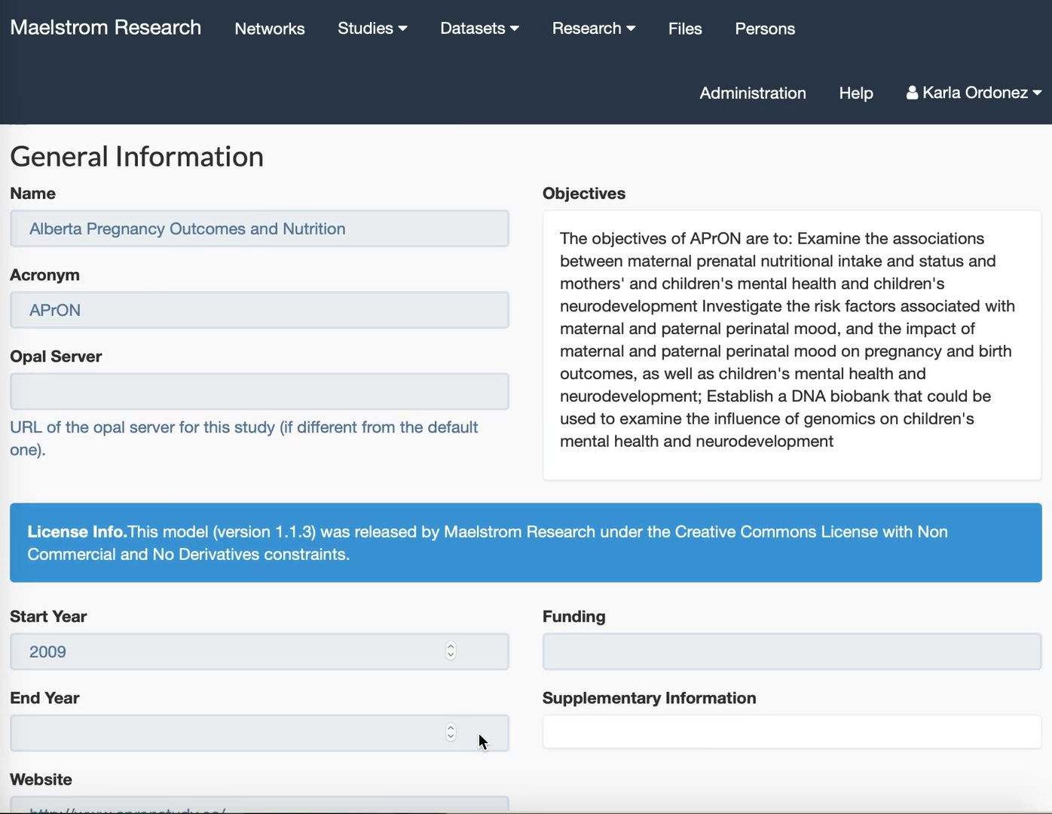
scroll(478, 726, down, 10)
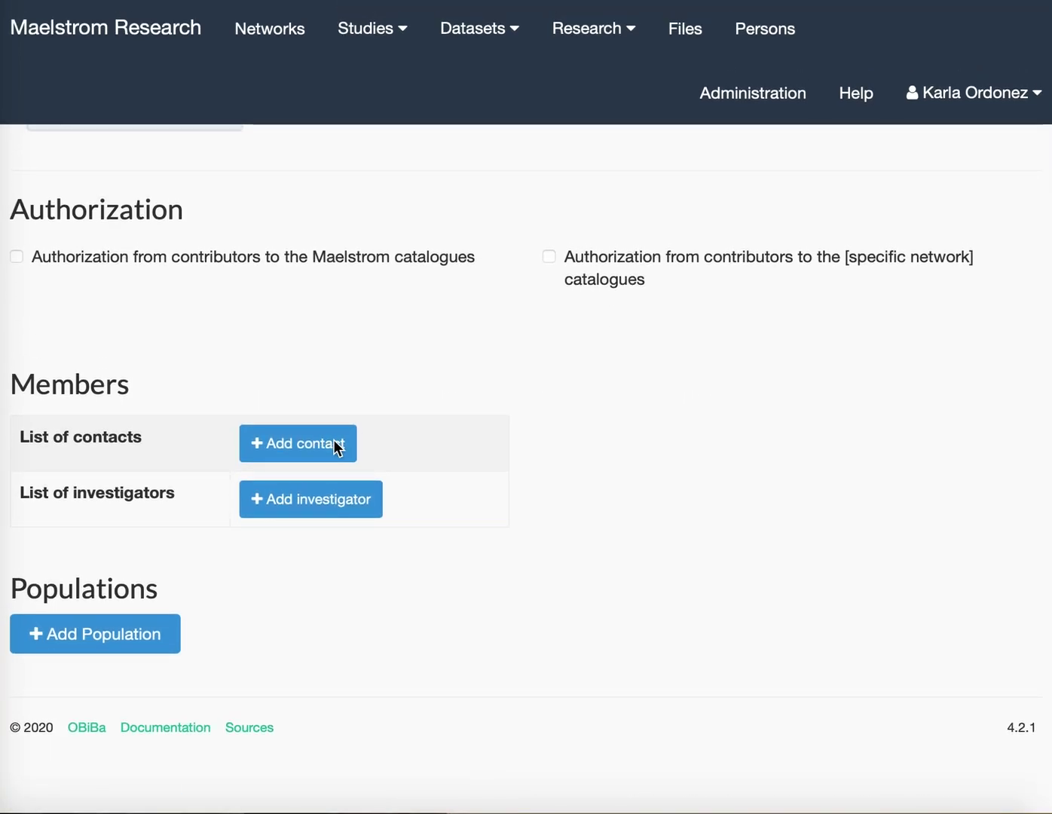
click(333, 441)
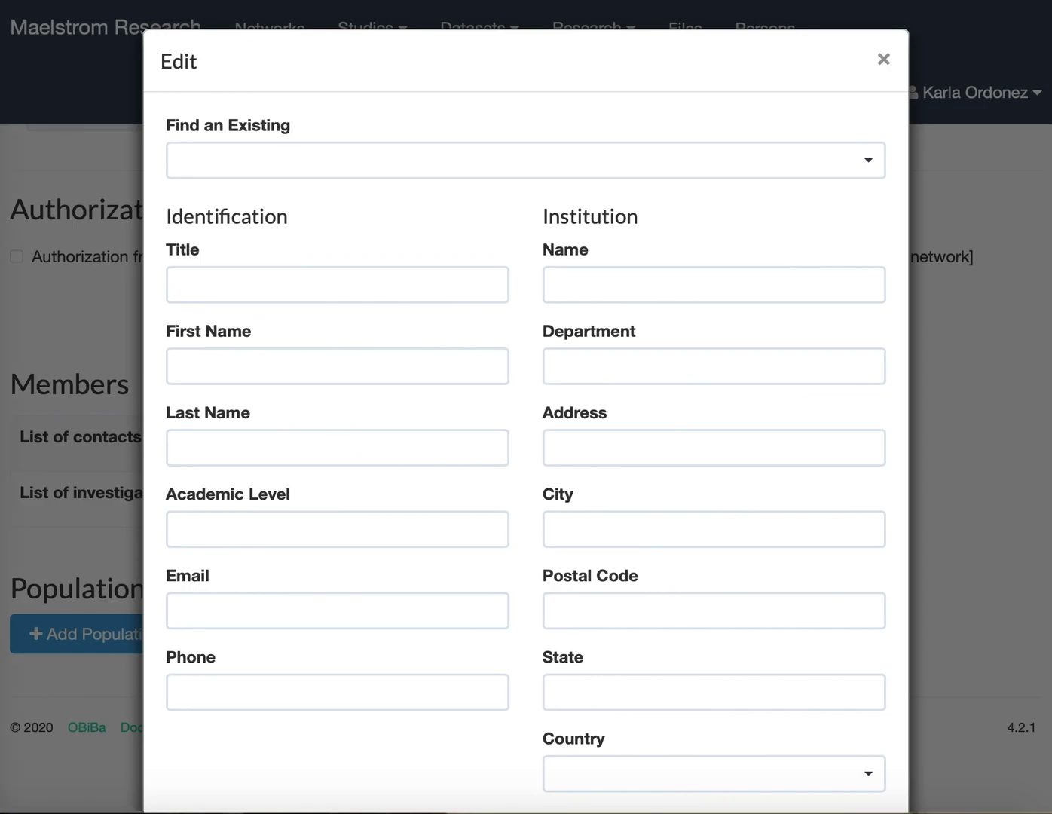
Enter the contact's title Dr., first name, last name and phone number.
click(278, 367)
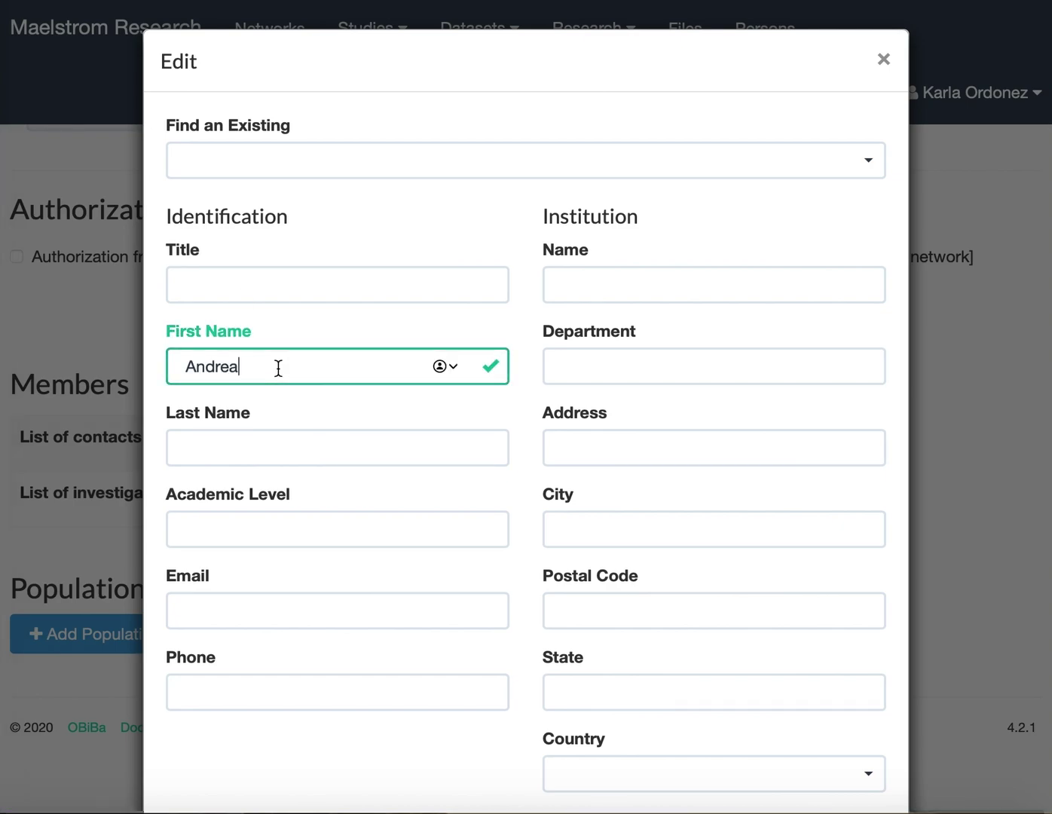
key(Escape)
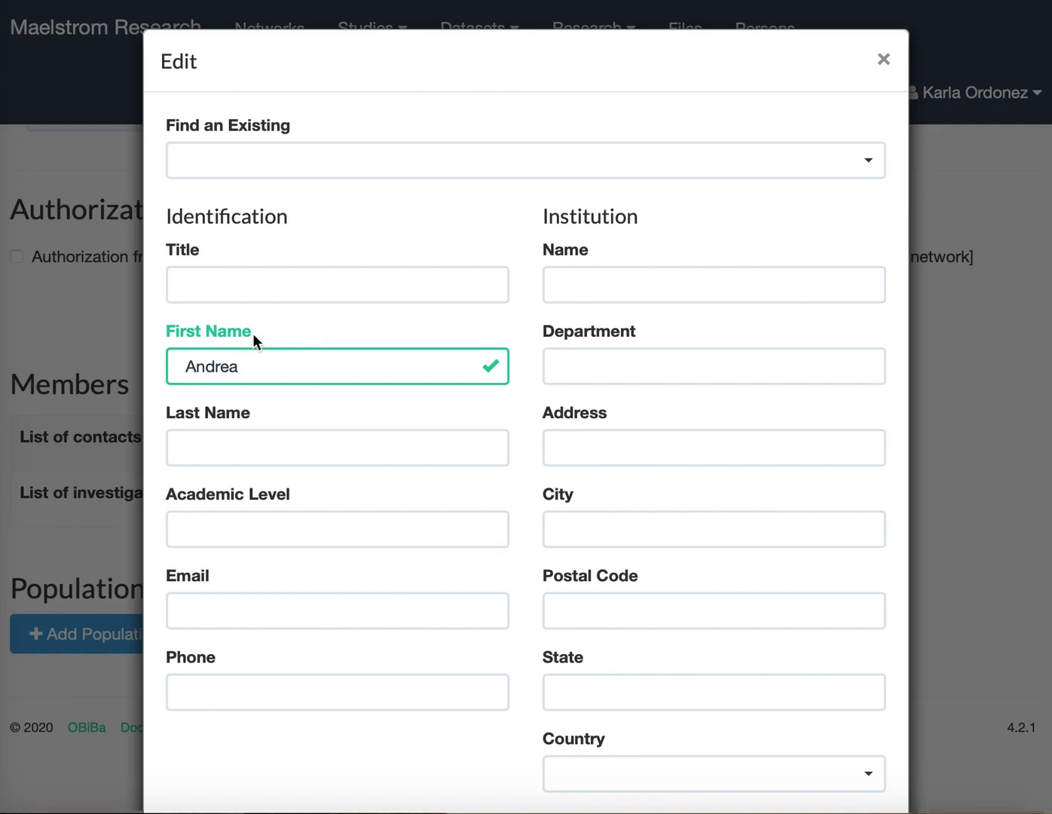
click(236, 435)
click(228, 284)
text(Dr.)
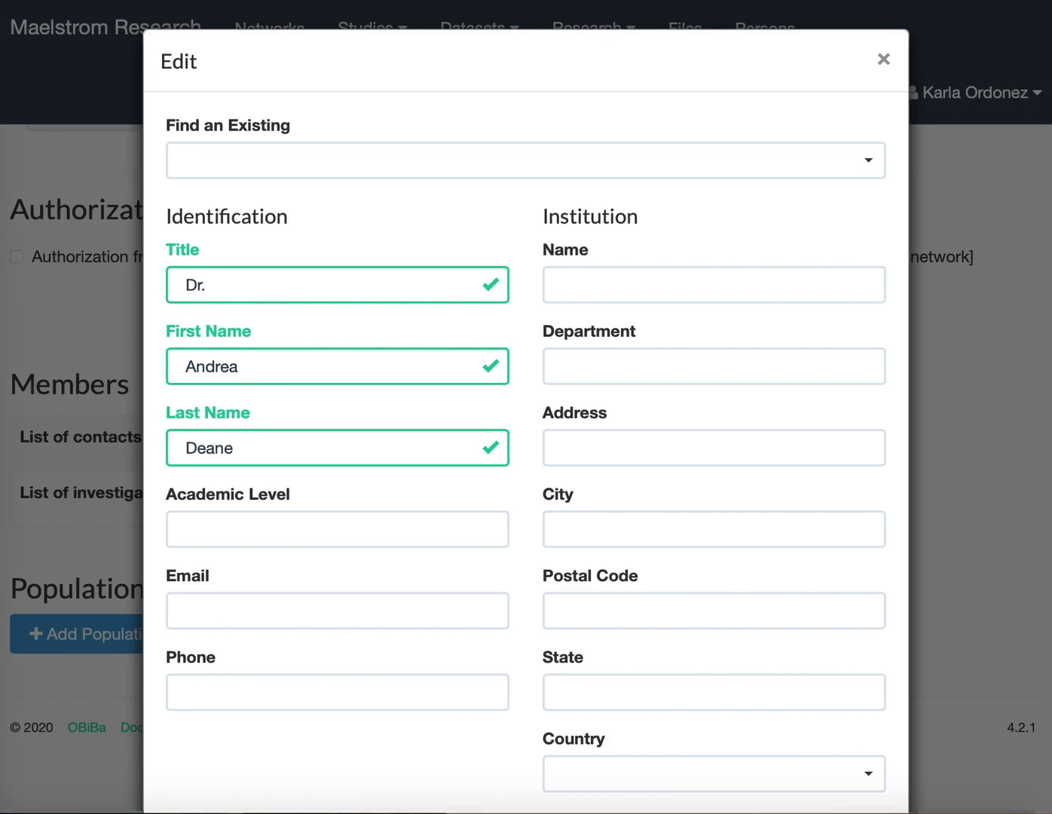
click(207, 694)
key(super+v)
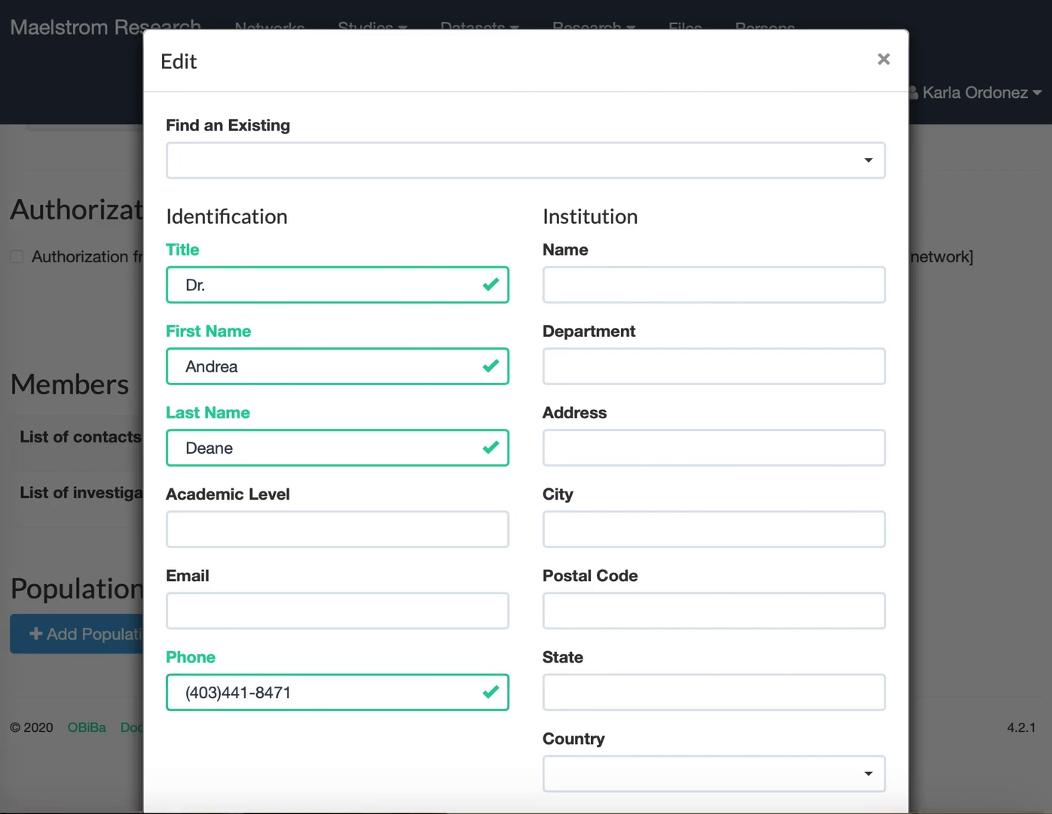
Fill in institution University of Calgary, department Cumming School of Medicine, city Calgary.
click(699, 295)
text(University of Calgary)
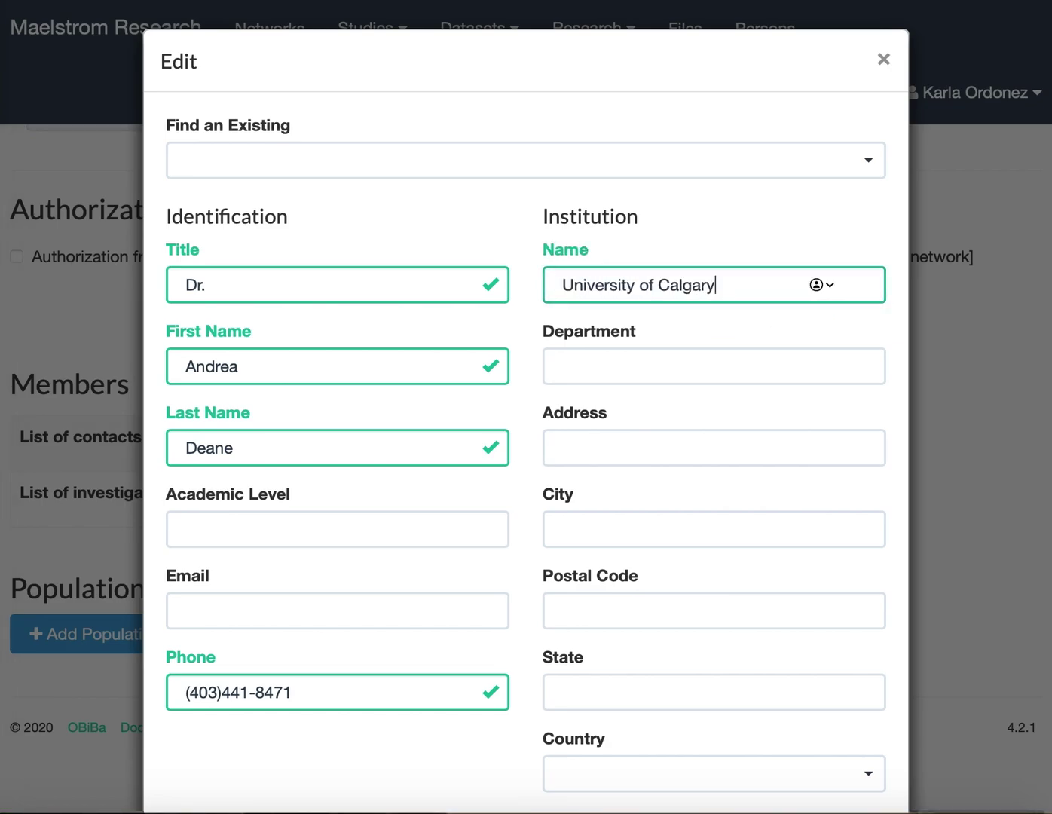
click(628, 359)
text(Cumming School of Medicine)
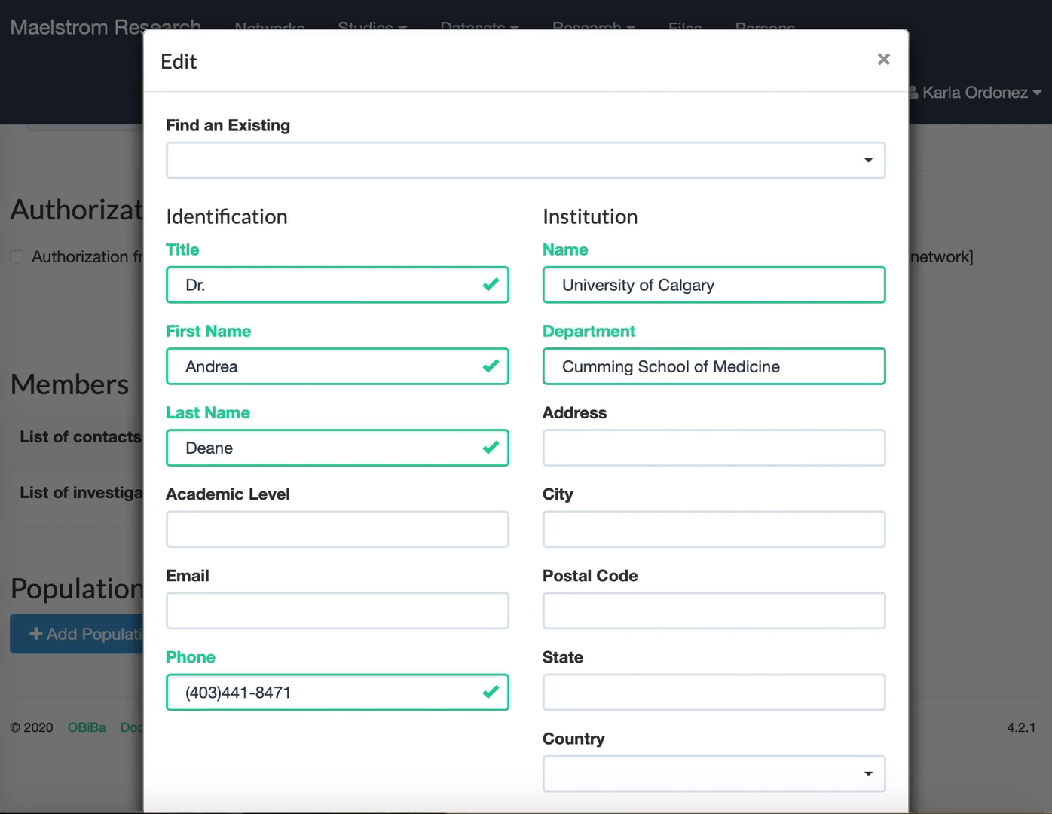
click(591, 528)
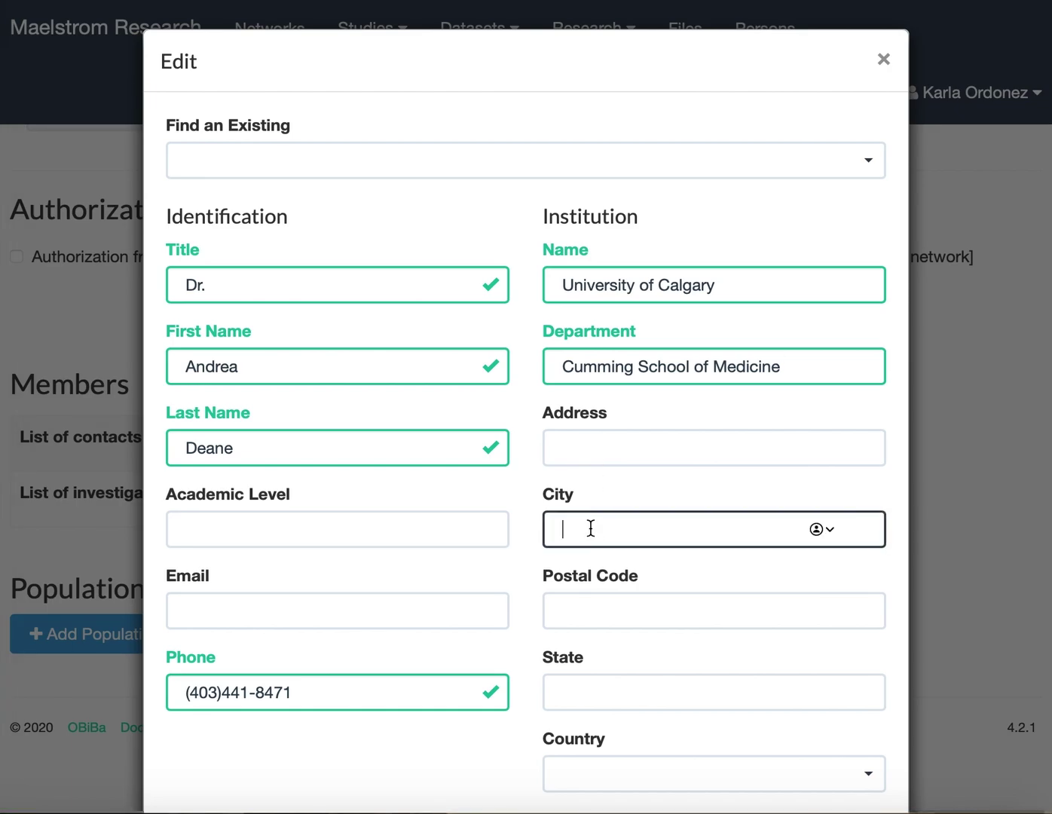
text(Calgary)
key(Tab)
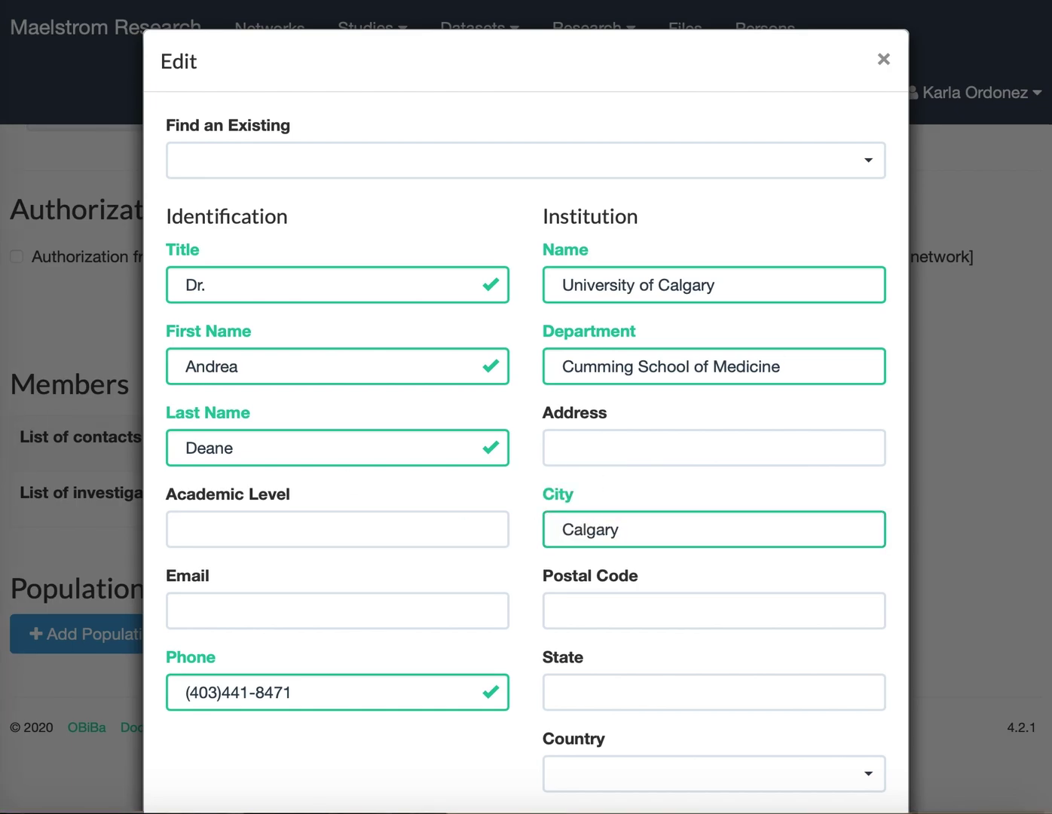
Set state Alberta and country Canada, then save the new contact.
click(585, 687)
text(Alberta)
click(584, 780)
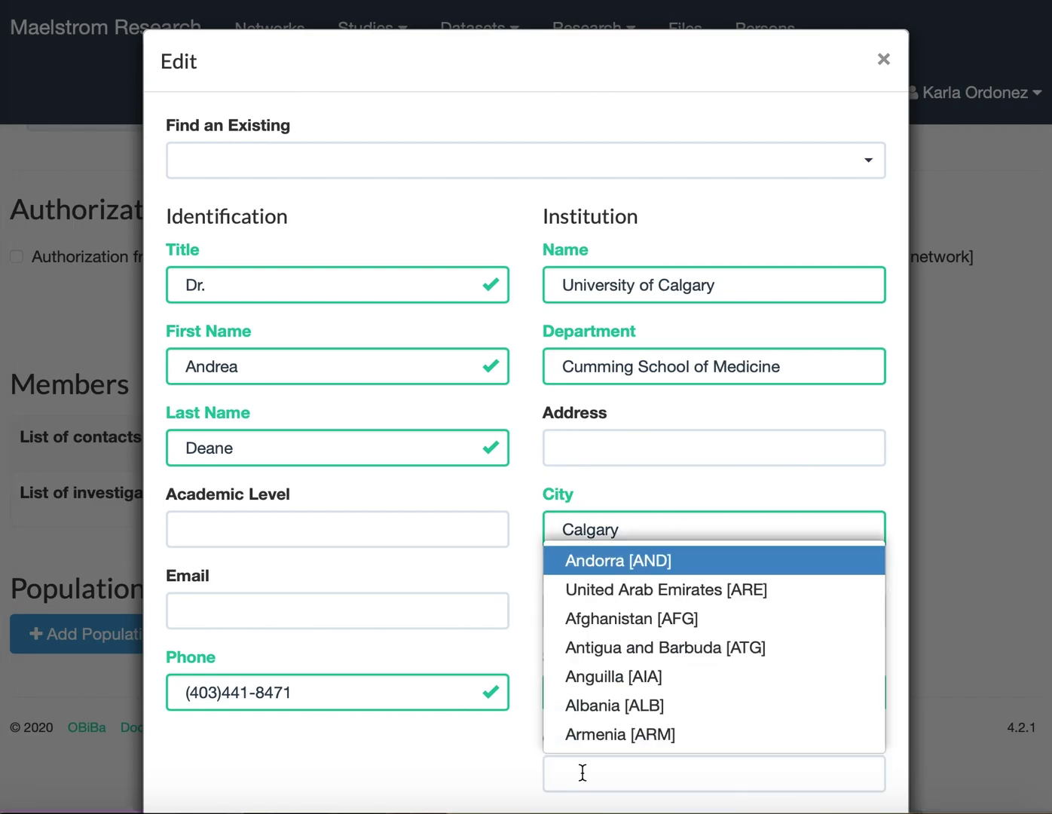
text(can)
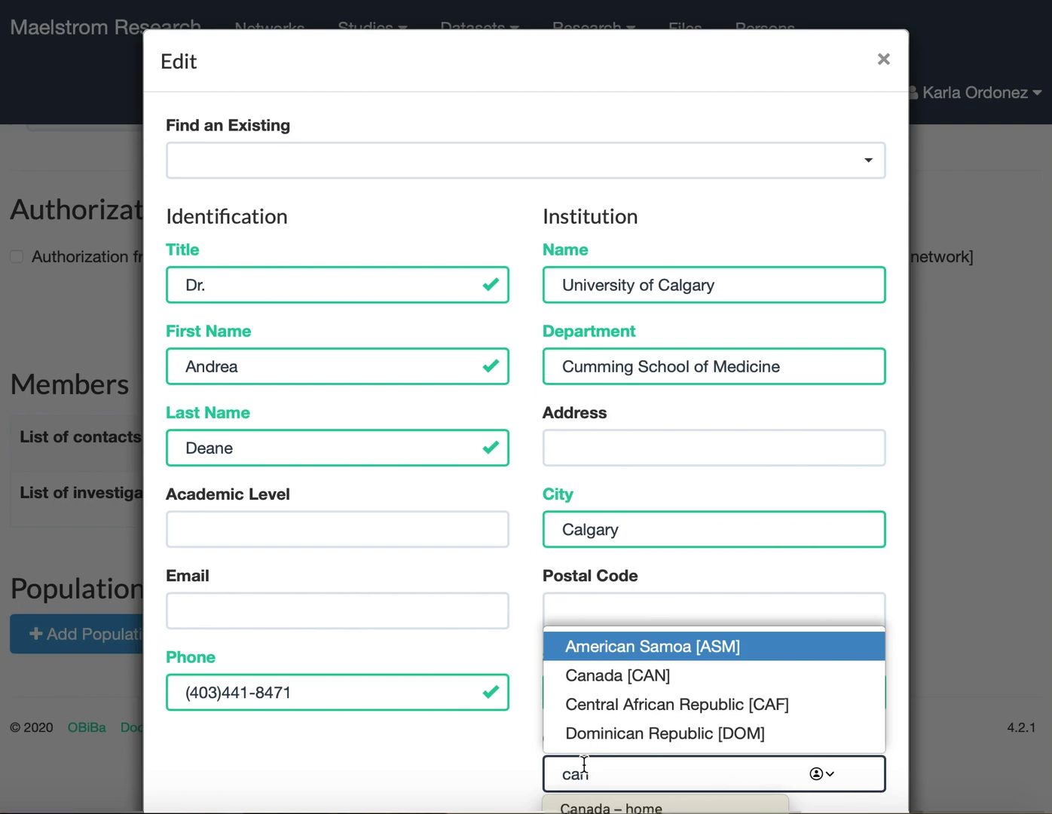
click(636, 671)
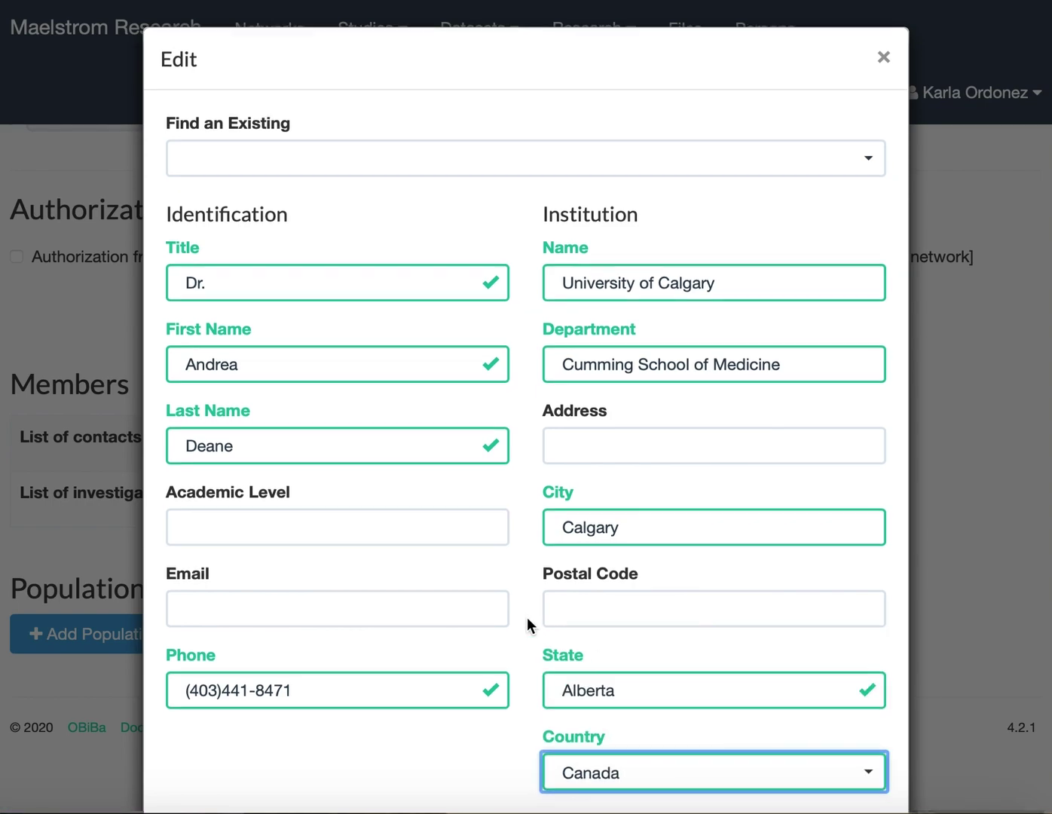
scroll(527, 621, down, 3)
click(829, 738)
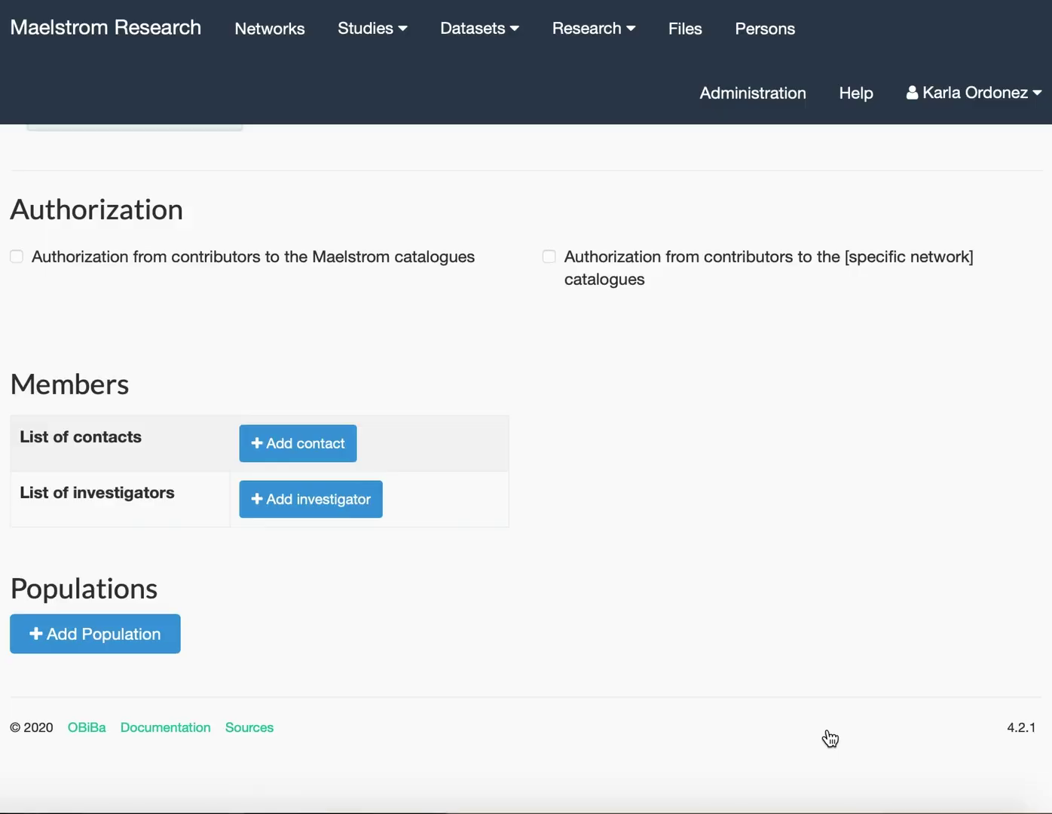
scroll(380, 539, up, 2)
scroll(379, 539, down, 1)
scroll(380, 538, down, 1)
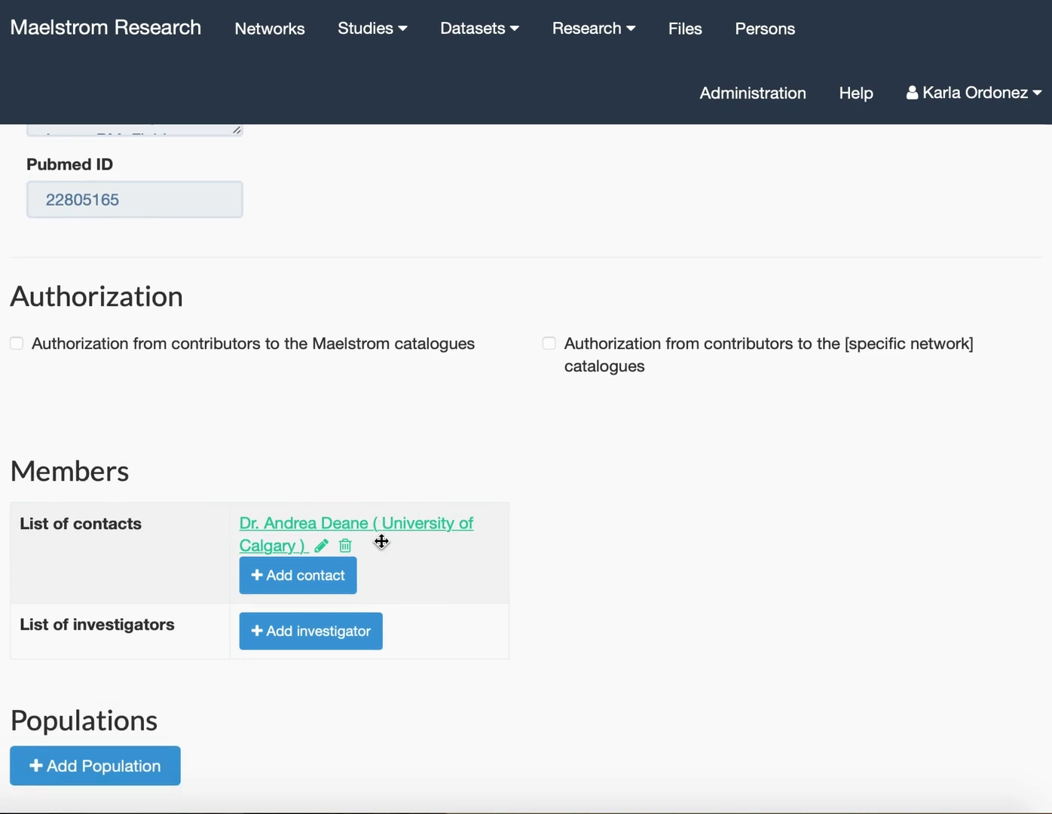
click(286, 640)
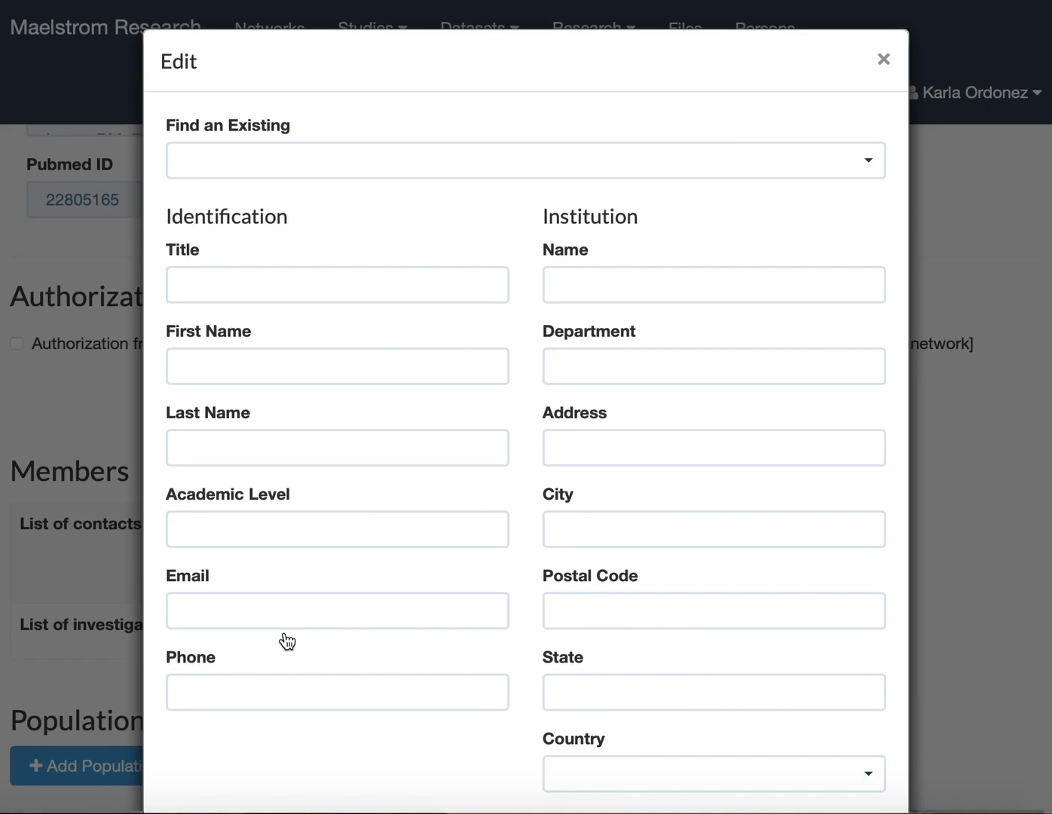
click(358, 163)
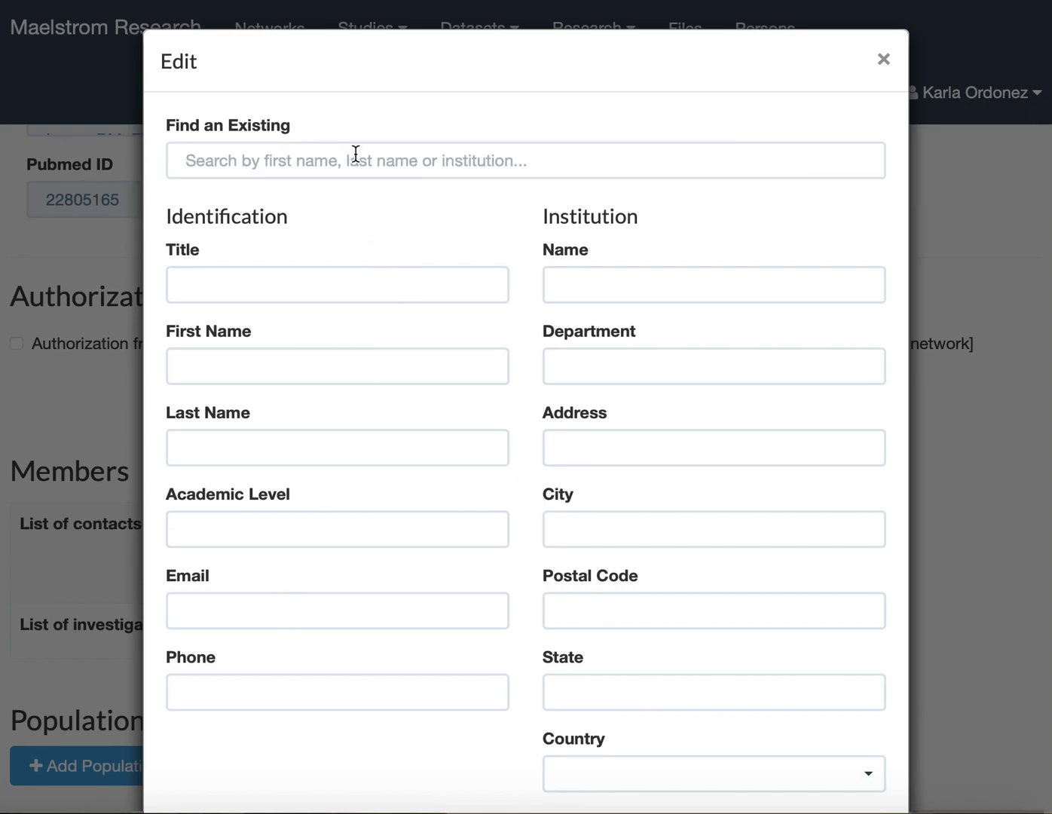
text(bonn)
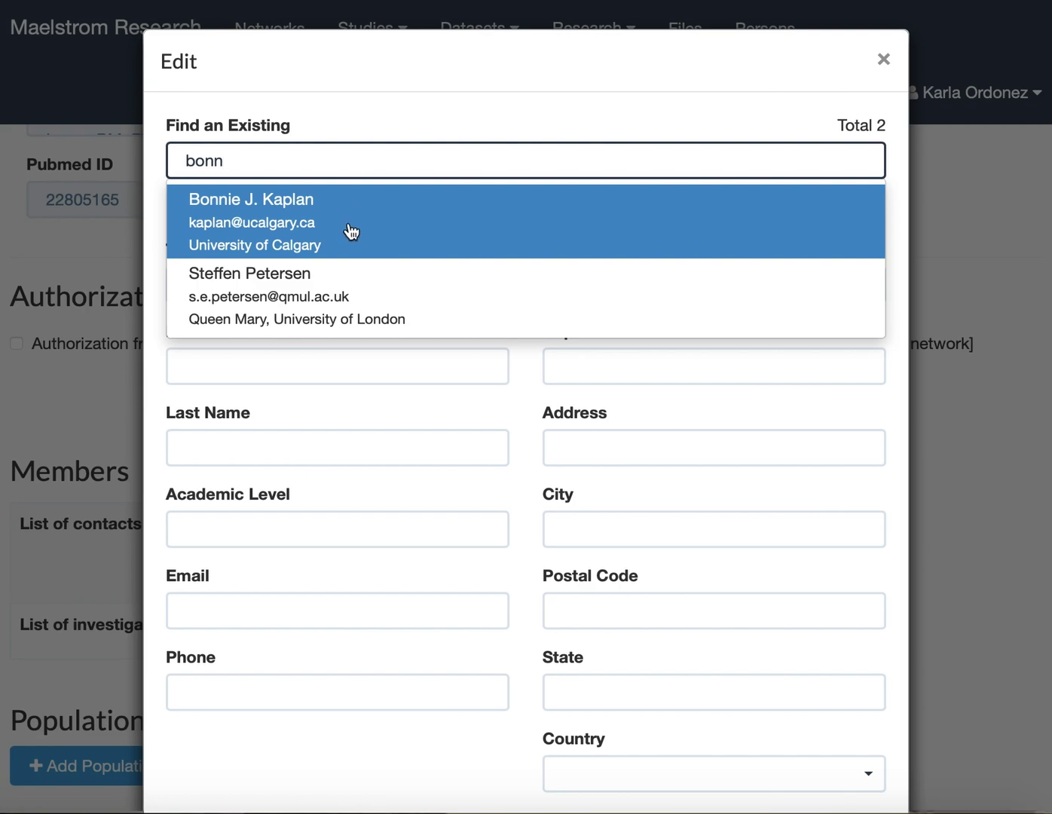
click(351, 218)
scroll(407, 341, down, 4)
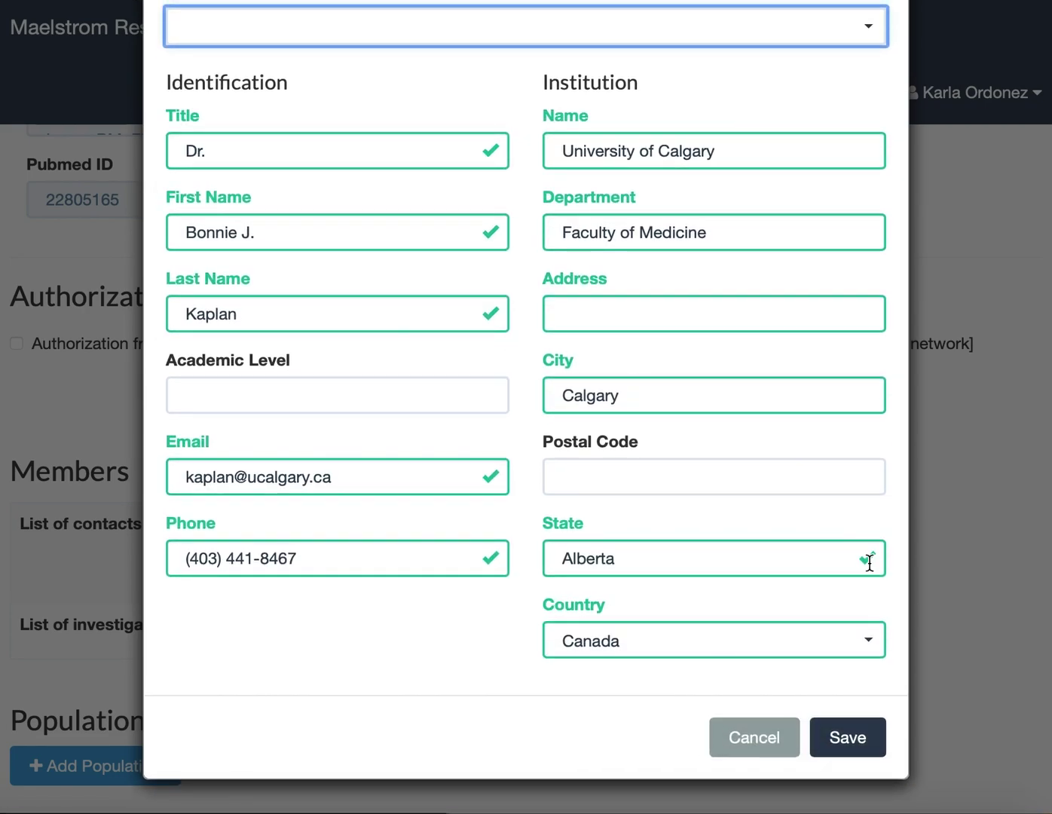
click(842, 737)
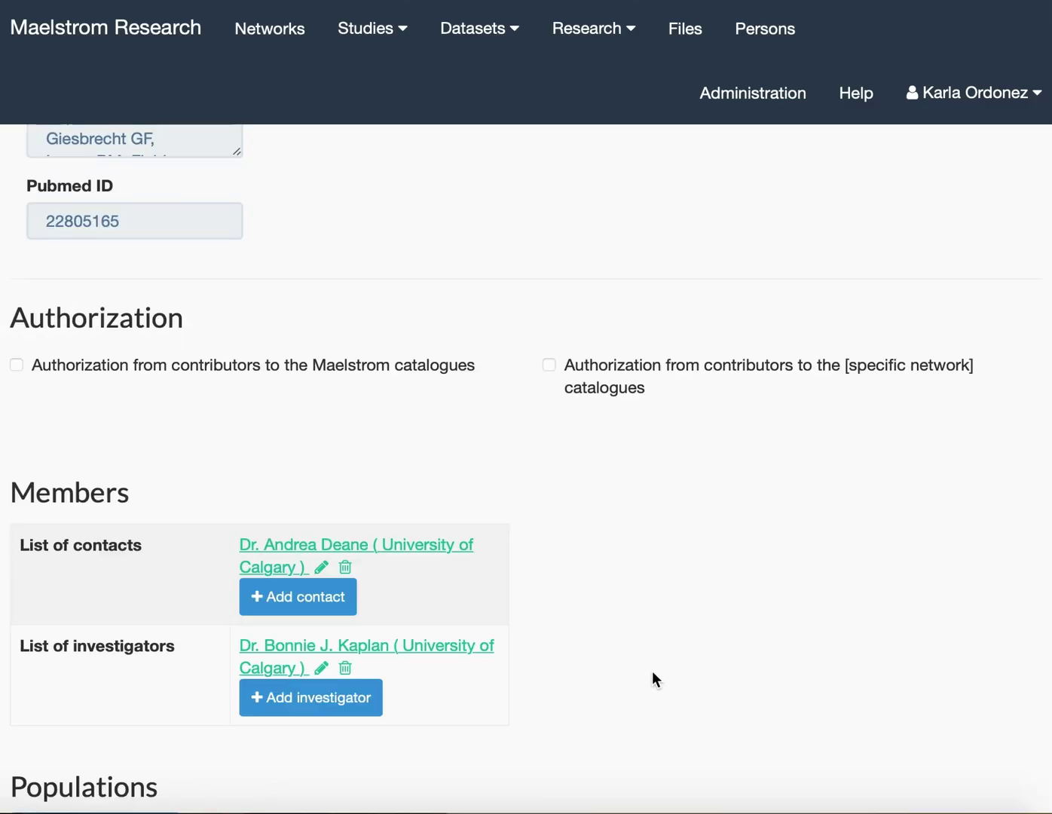
scroll(652, 670, down, 3)
scroll(652, 671, up, 2)
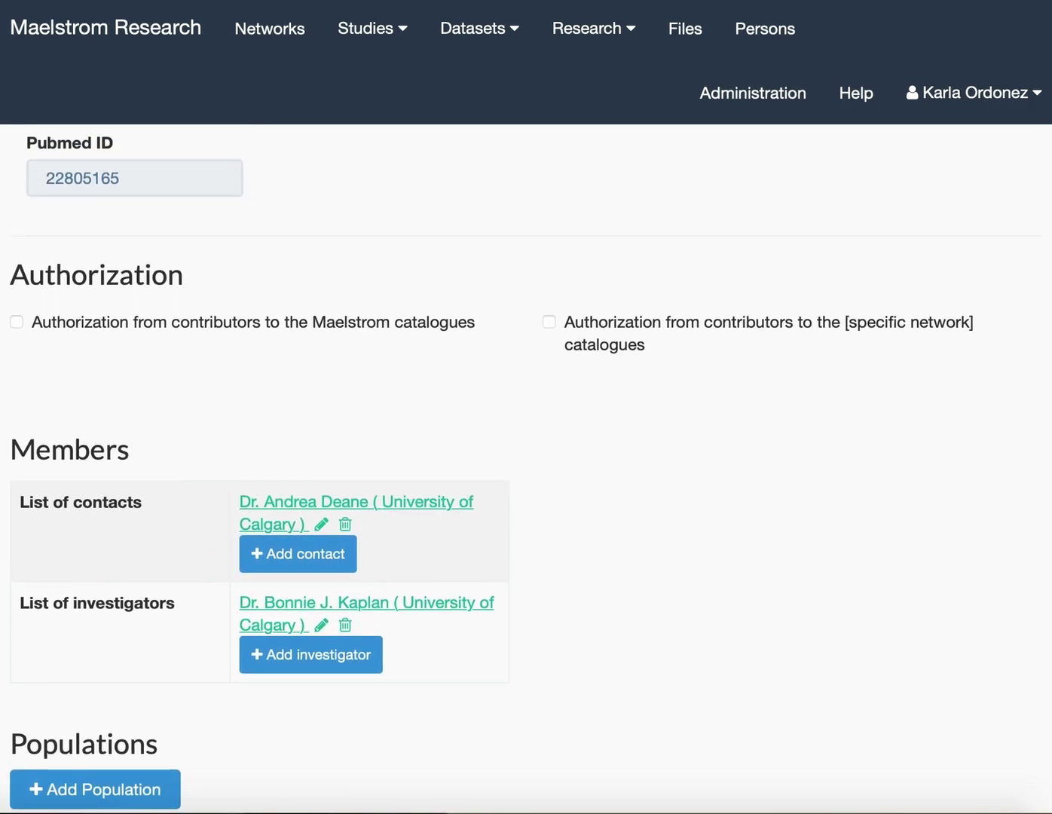
scroll(473, 733, down, 3)
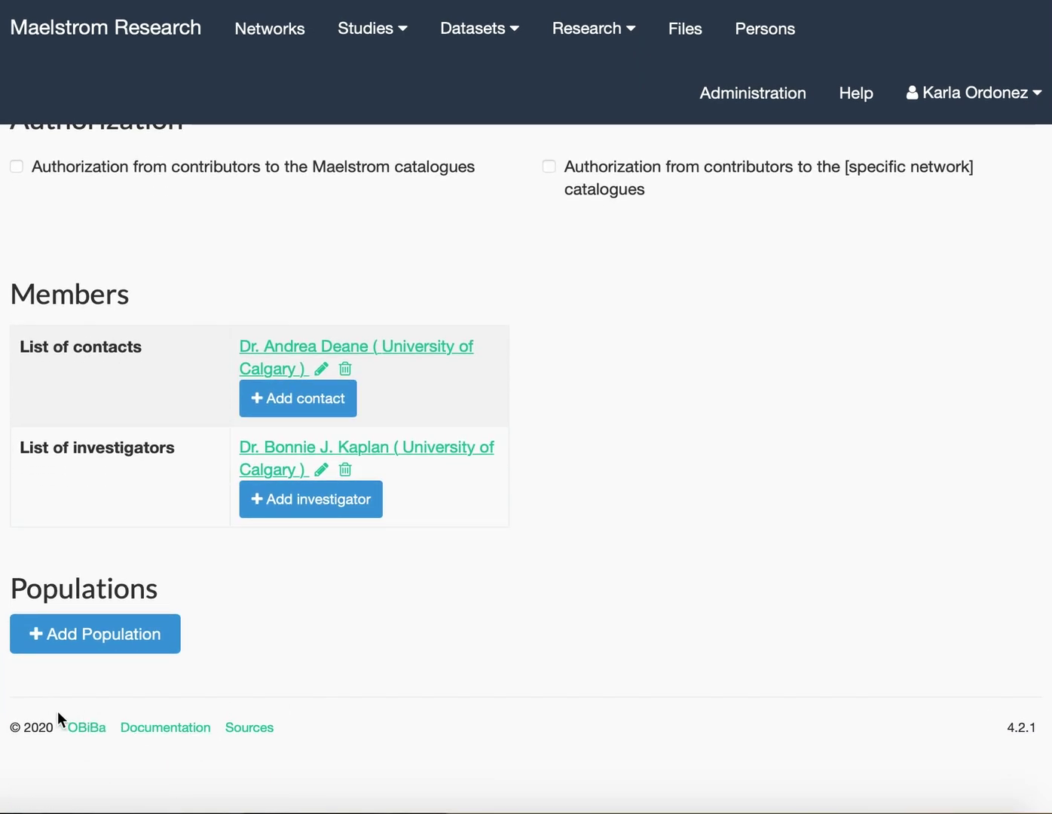
Add a population with ID 1, name 'APrON – Mothers' and the pregnant-women description.
click(78, 647)
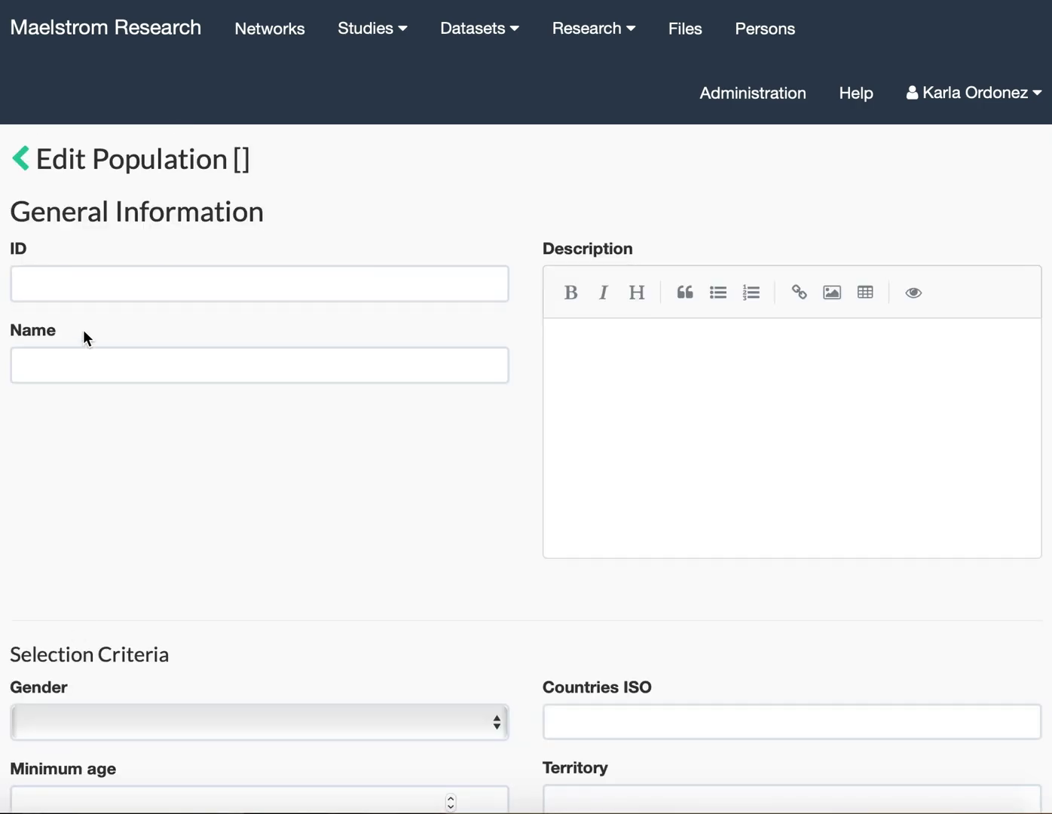
click(88, 288)
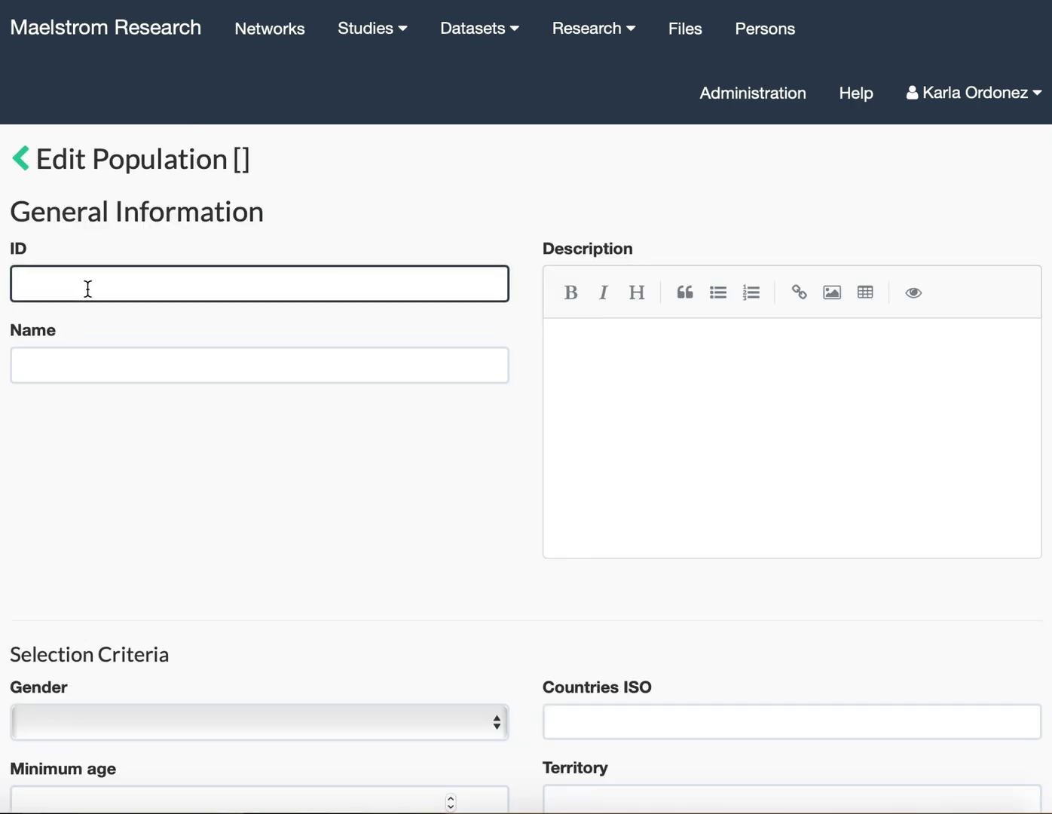
text(1)
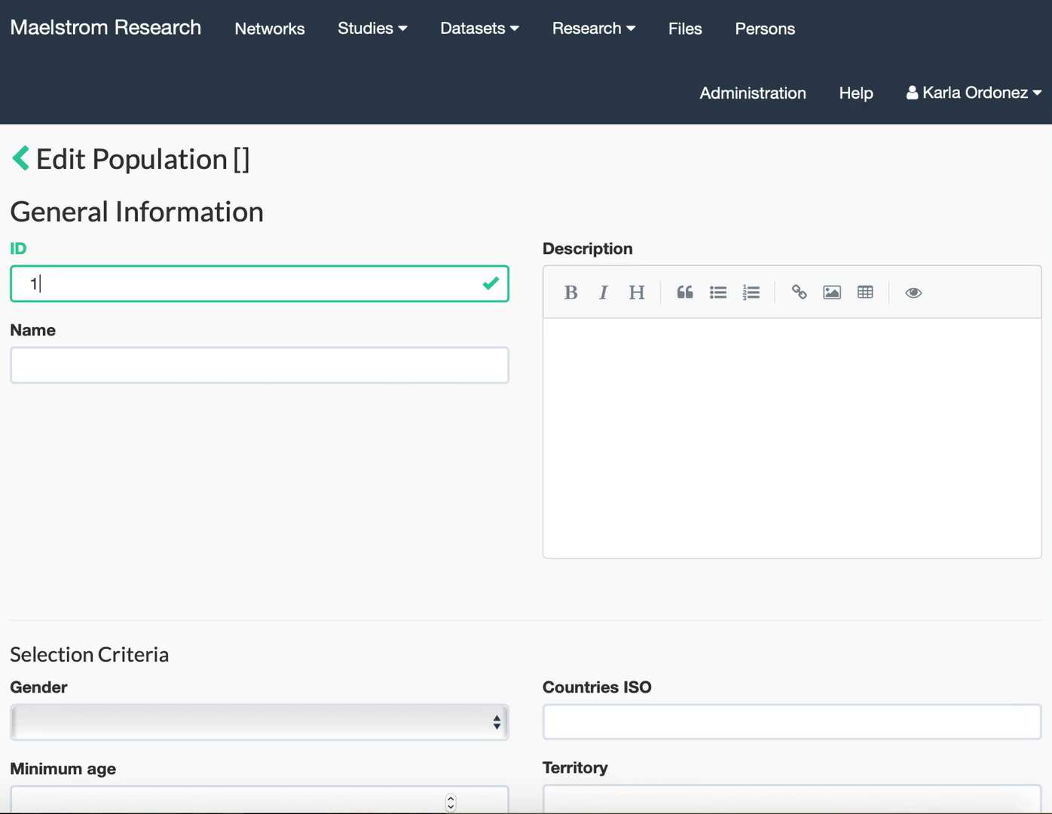
click(104, 349)
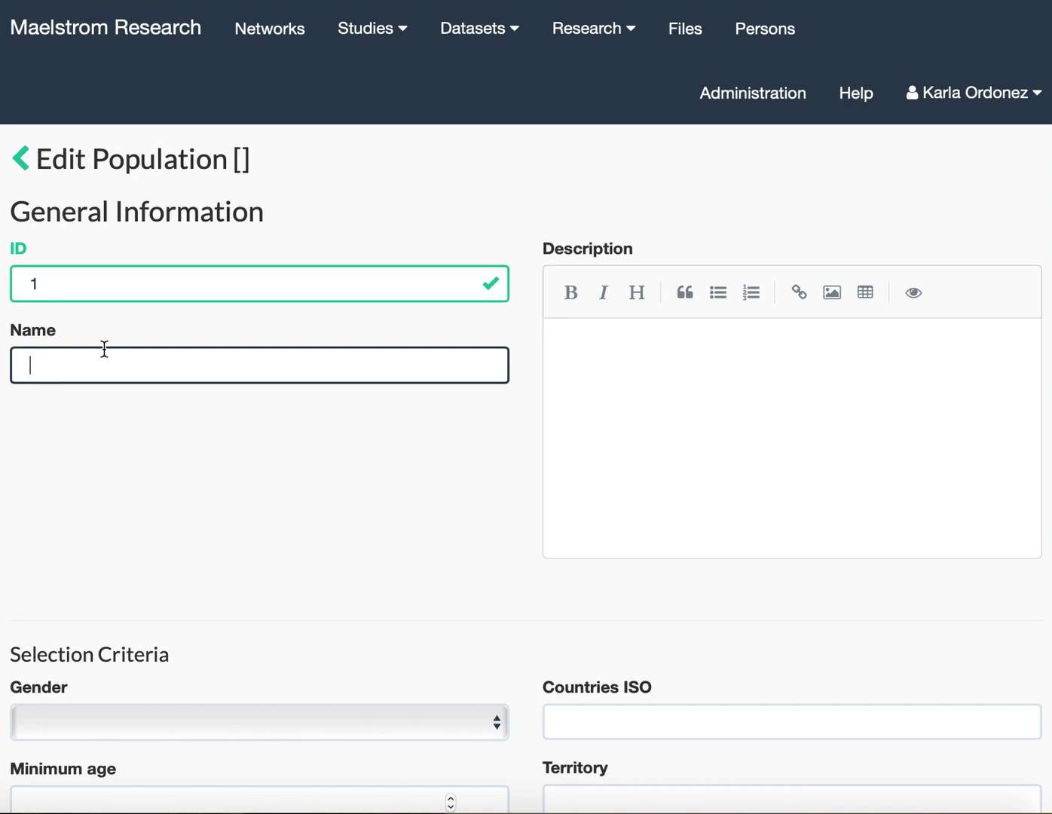
text(APrON – Mothers)
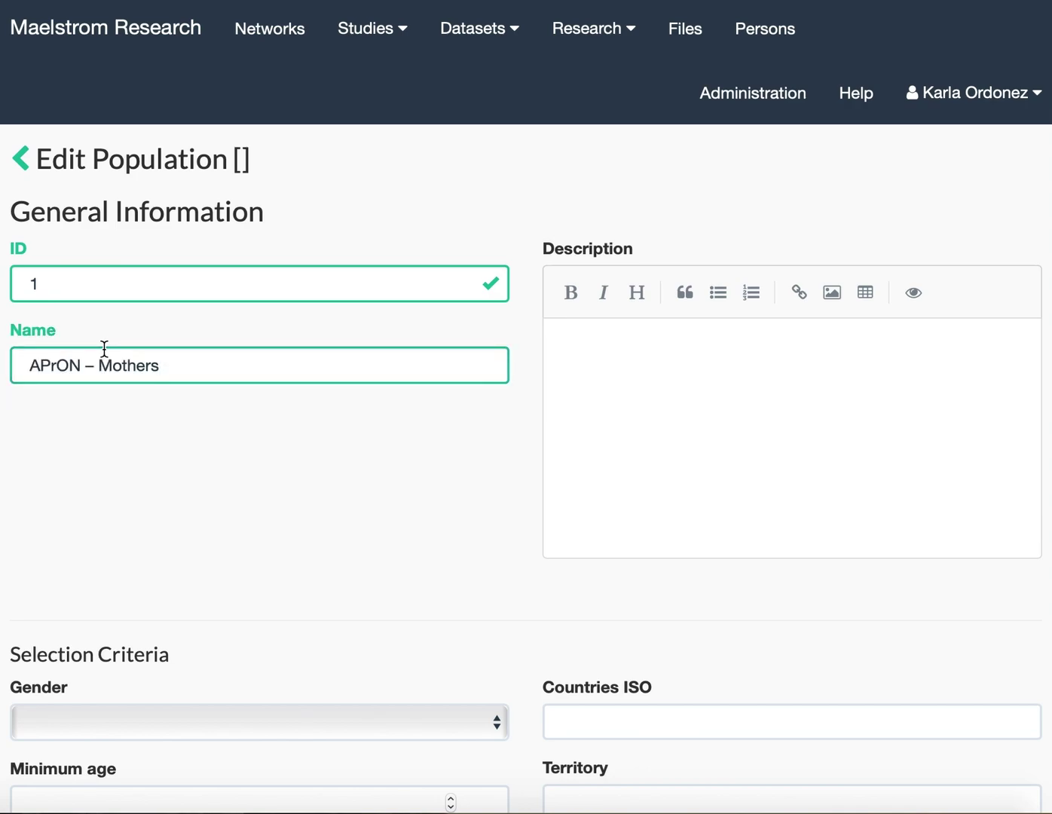
scroll(105, 348, down, 1)
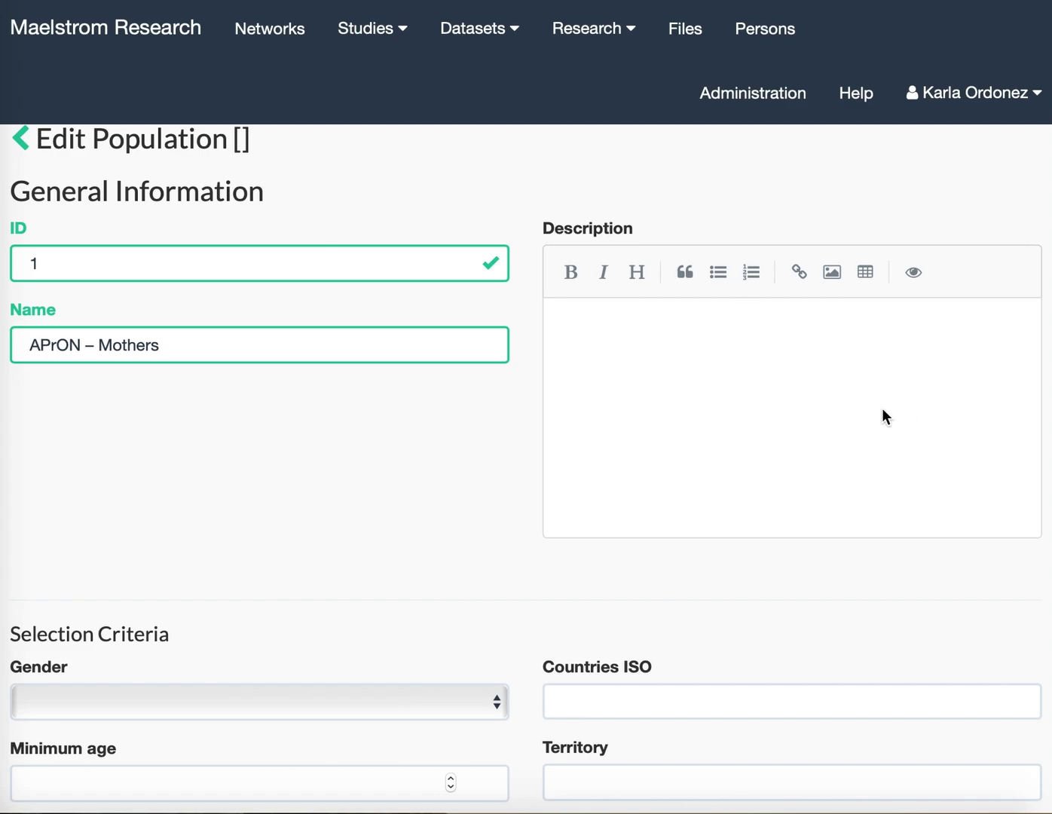
click(781, 398)
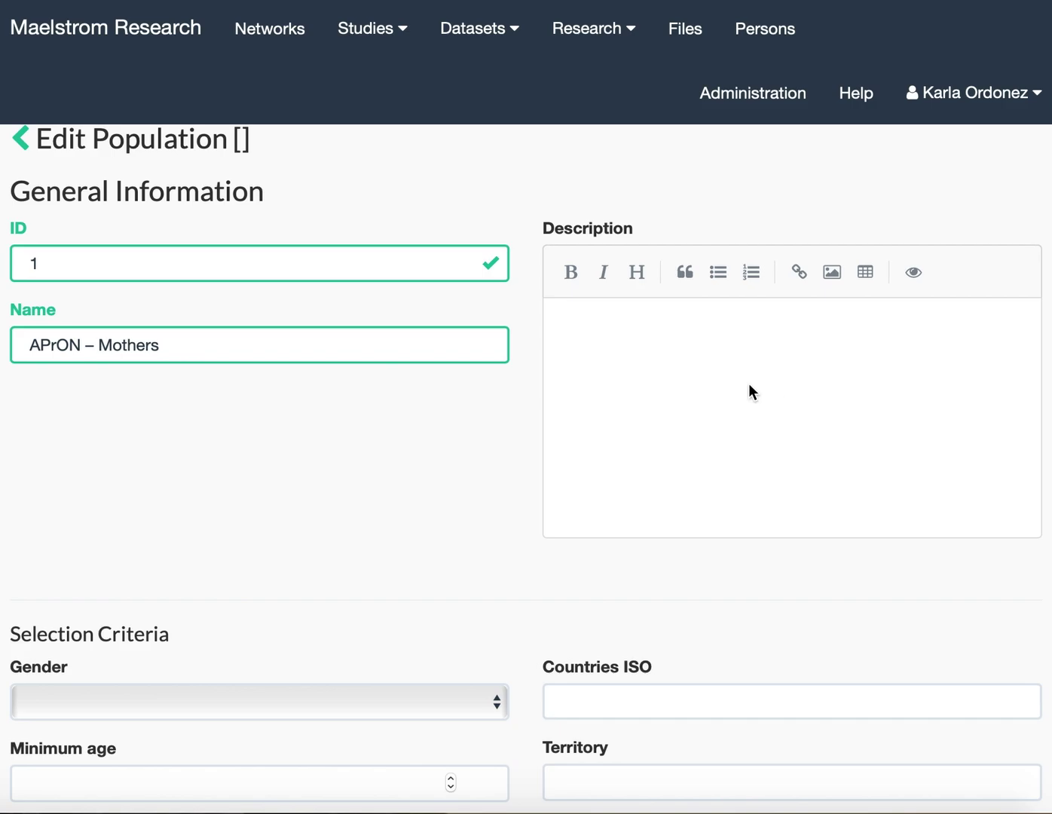
text(The population is composed of pregnant women aged 16 years or older, with a gestational age of less than 27 weeks, who lived in the metropolitan areas of Calgary and Edmonton in Alberta, Canada.)
scroll(749, 385, down, 5)
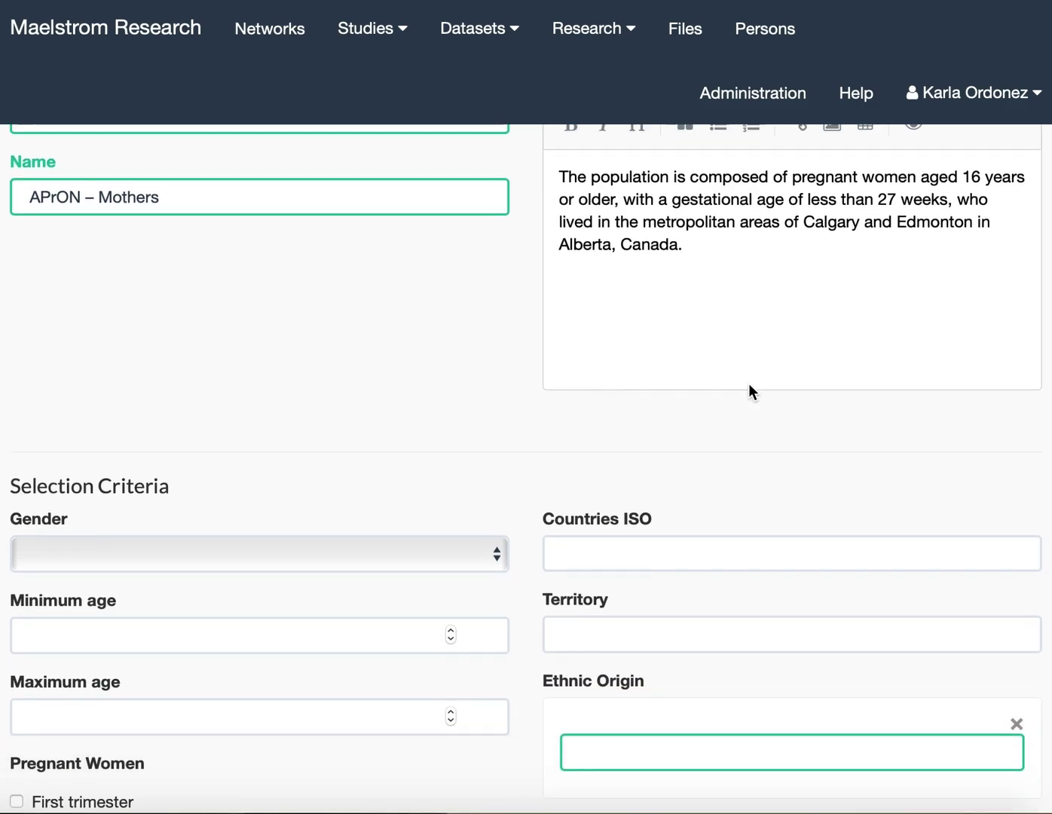
Restrict the population to women aged 16+ in their first or second trimester.
scroll(748, 387, down, 3)
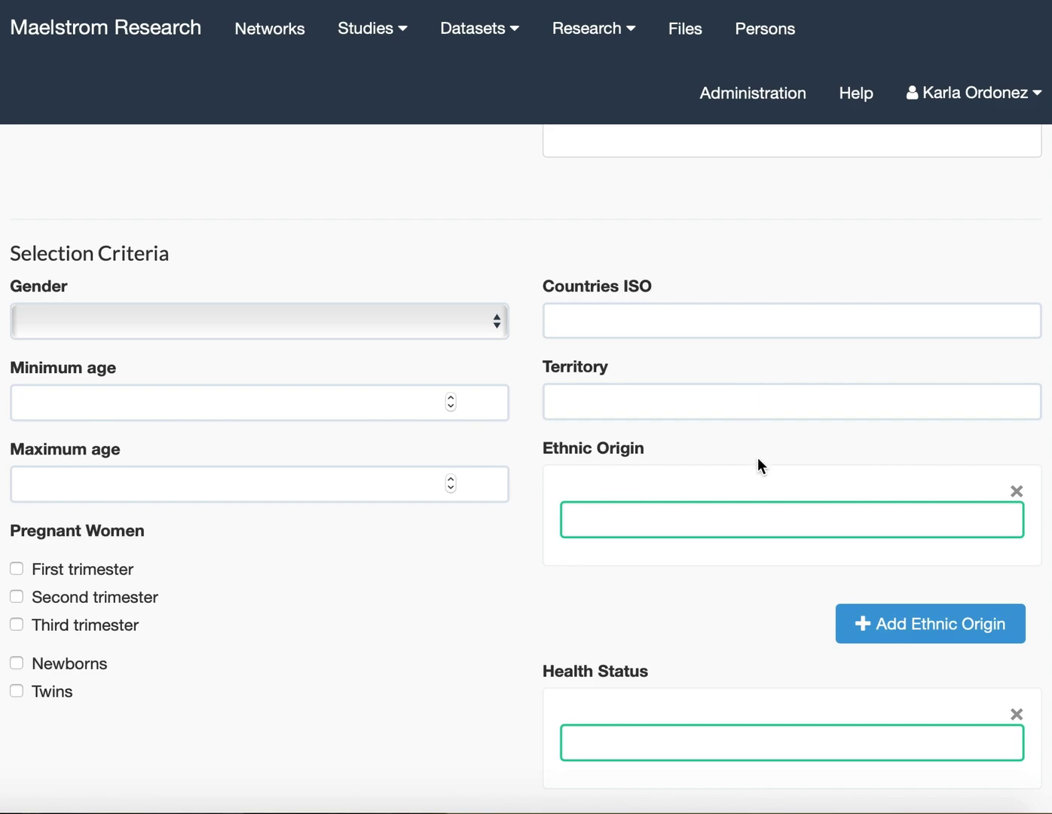
scroll(257, 529, down, 2)
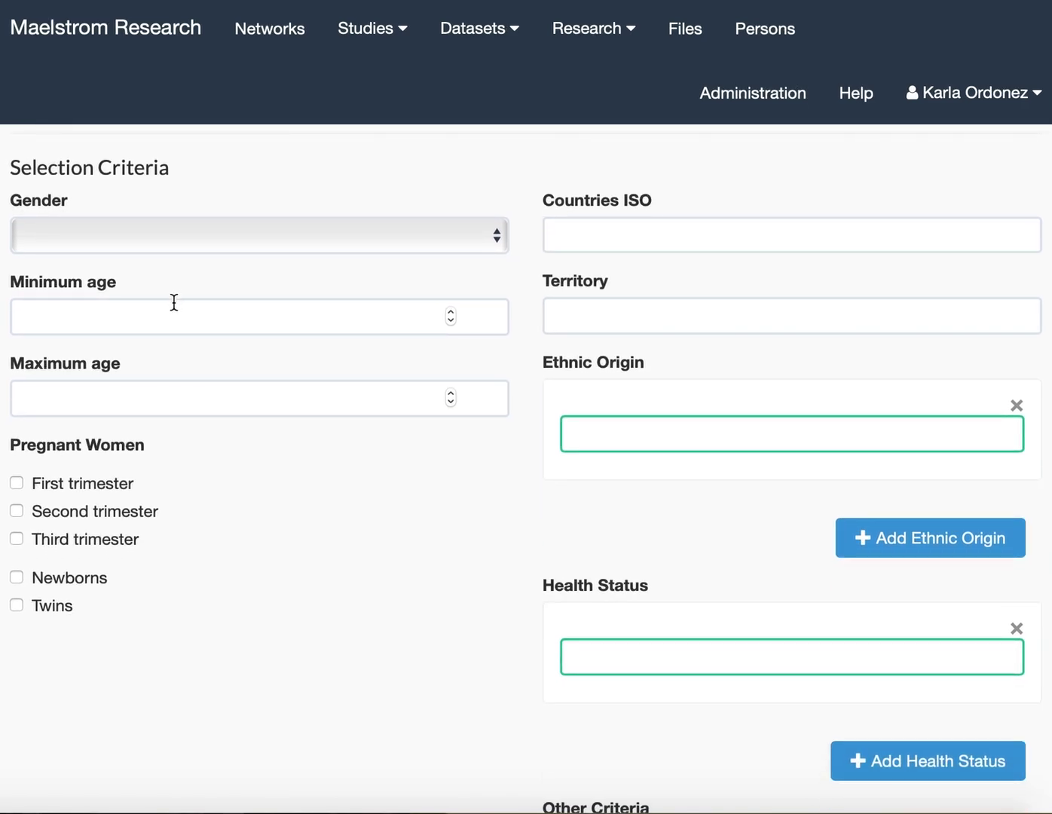
click(173, 302)
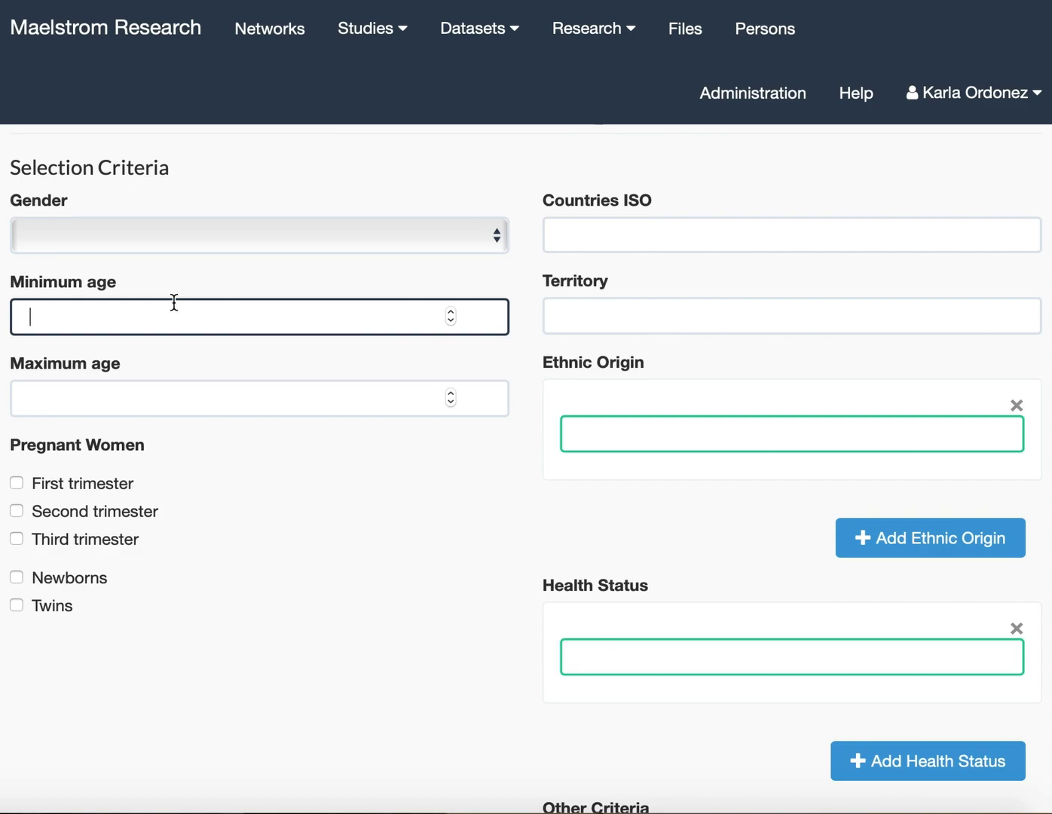
text(16)
click(182, 226)
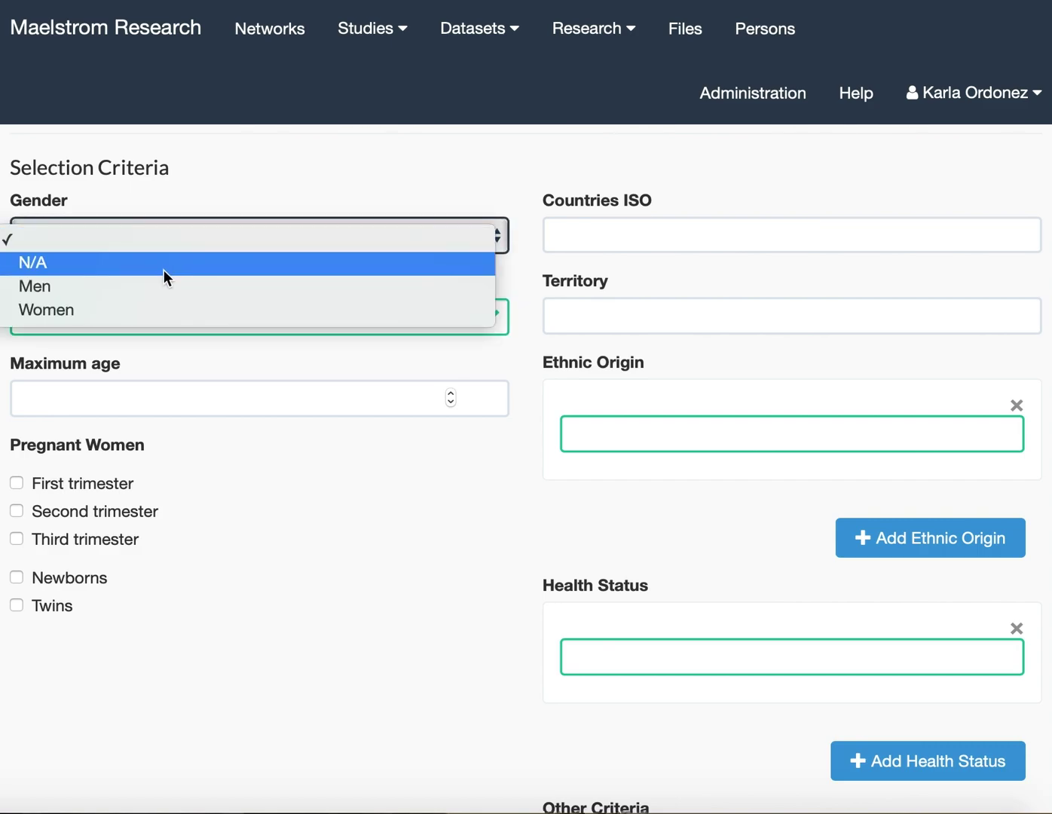
click(162, 310)
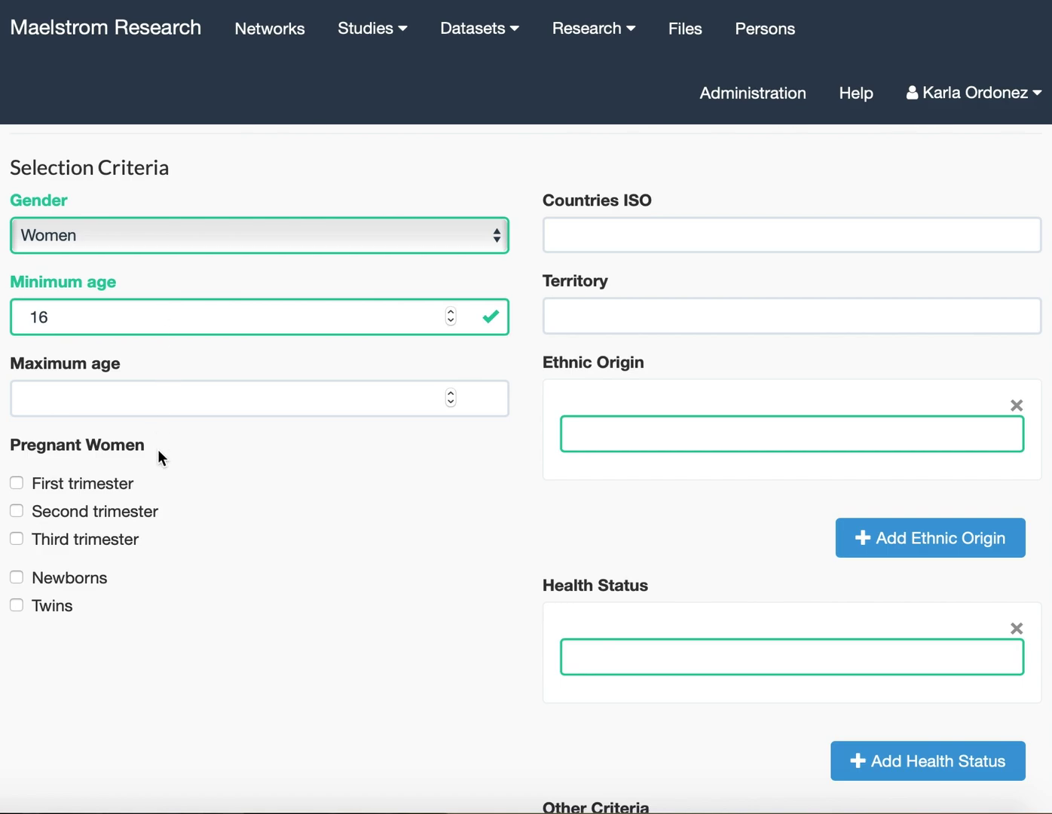
scroll(166, 544, down, 1)
click(105, 451)
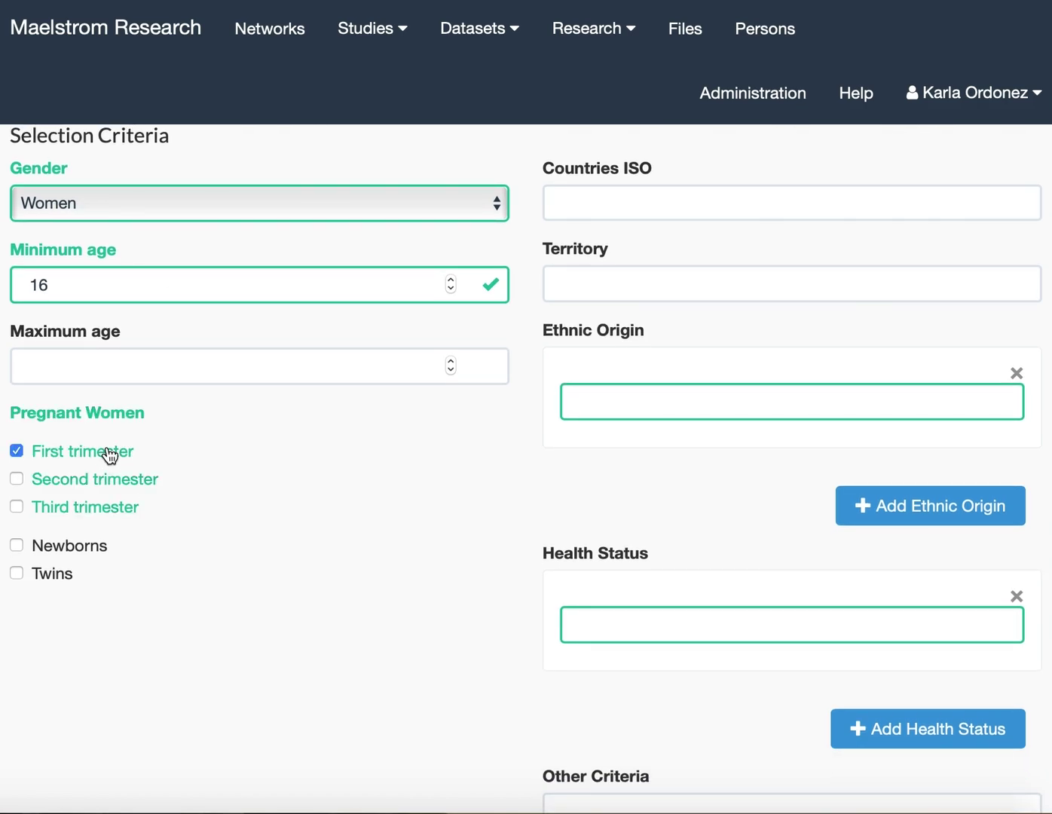
click(107, 488)
Choose Canada as the country and paste the Calgary–Edmonton metropolitan territory.
click(708, 205)
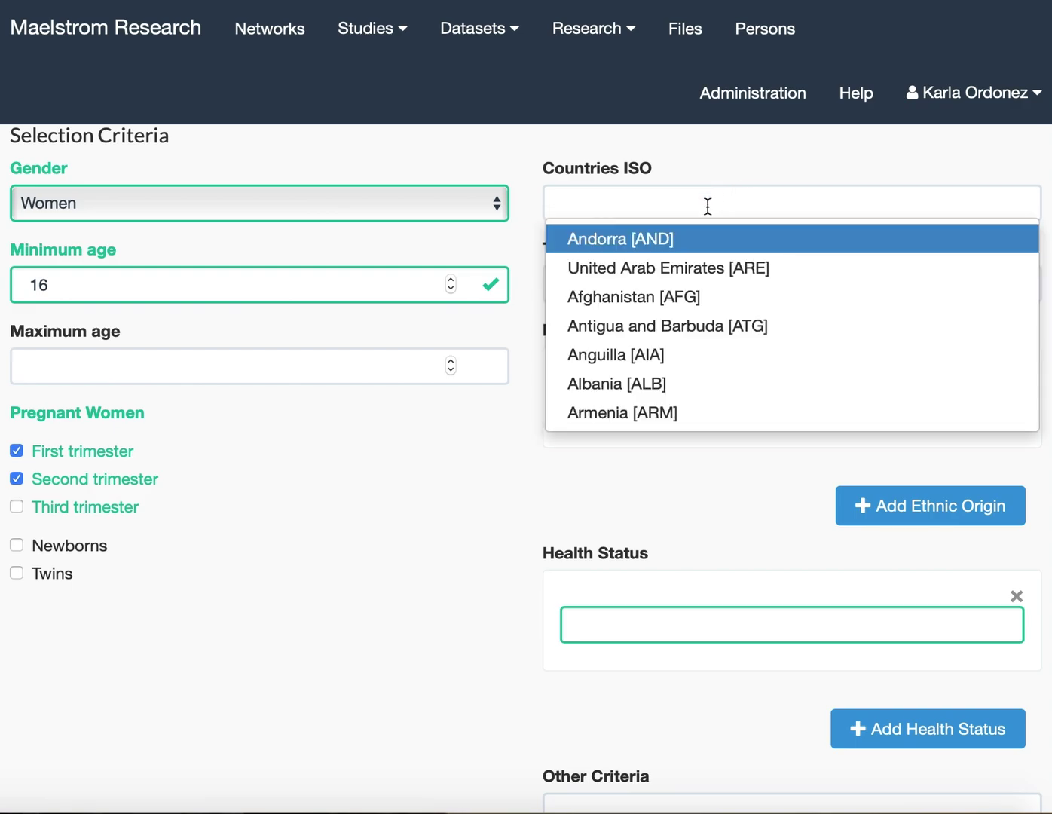
text(ca)
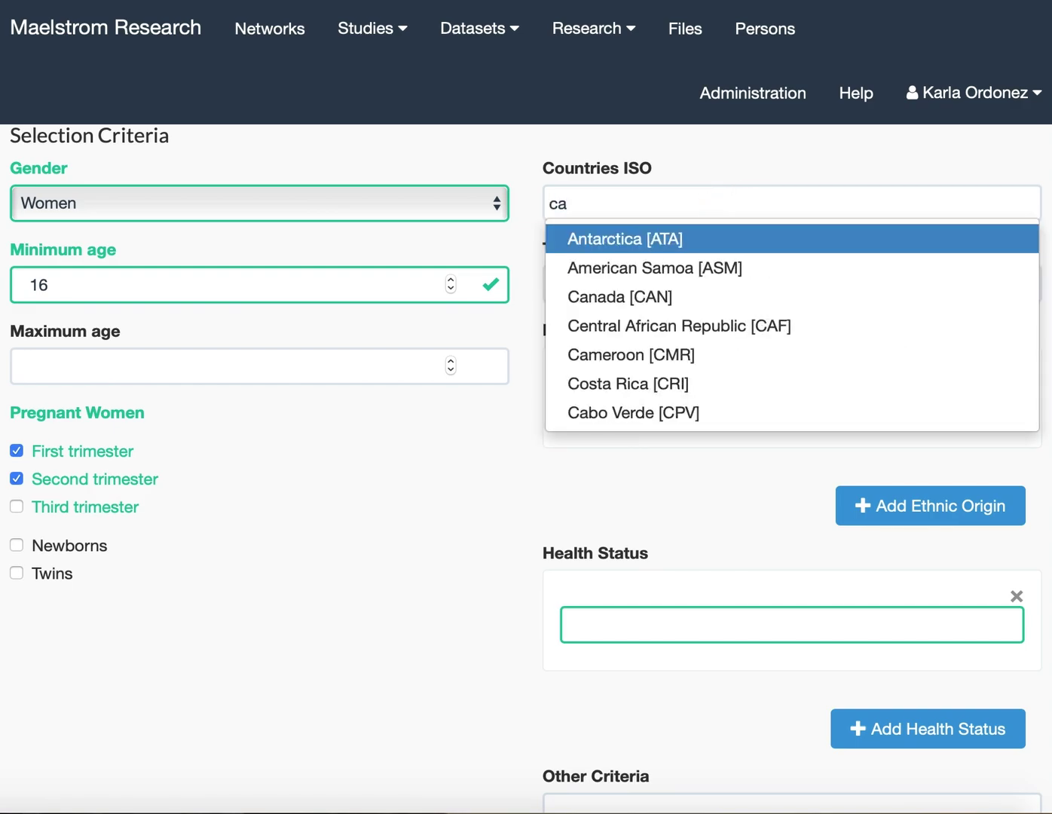
key(BackSpace)
key(BackSpace)
text(Can)
click(693, 269)
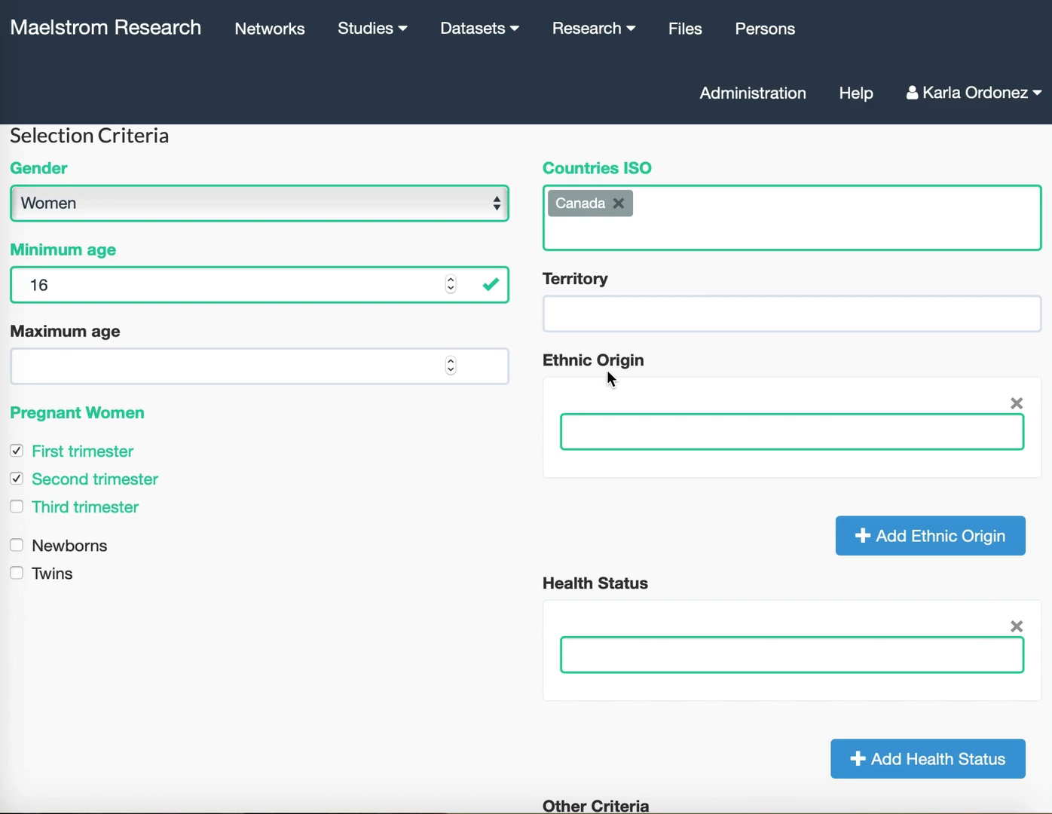
click(613, 312)
text(Metropolitan areas of Calgary and Edmonton in Alberta)
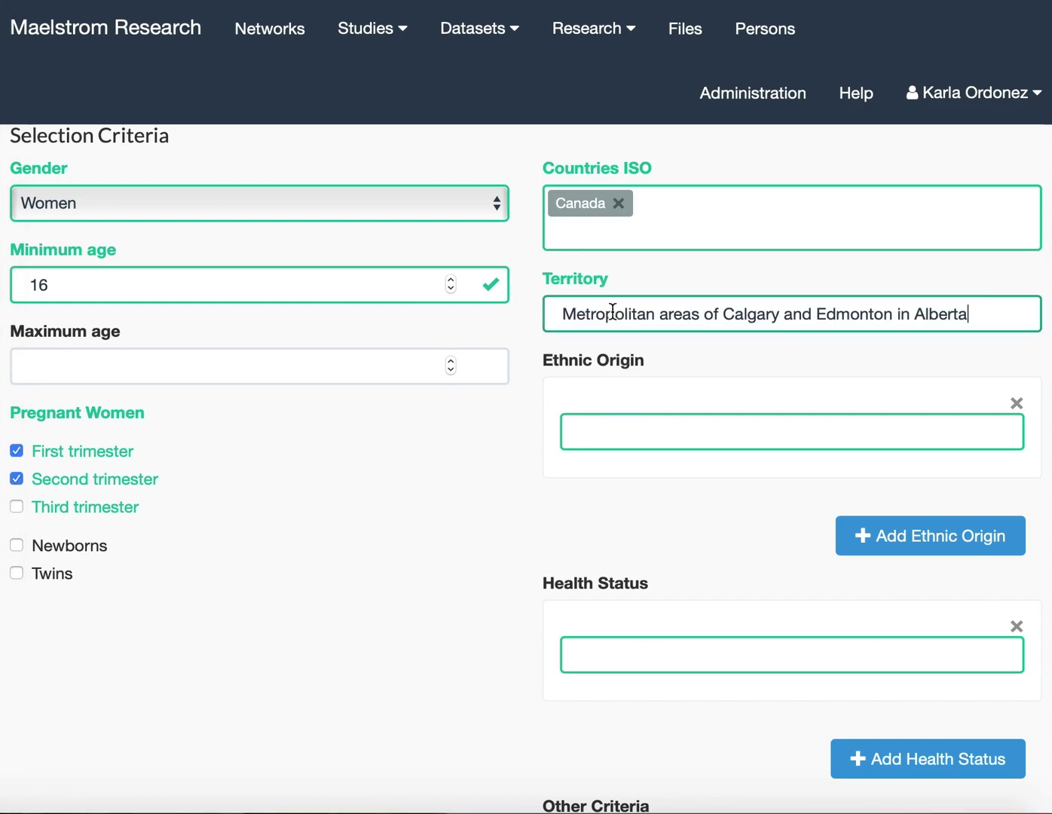
scroll(505, 483, down, 5)
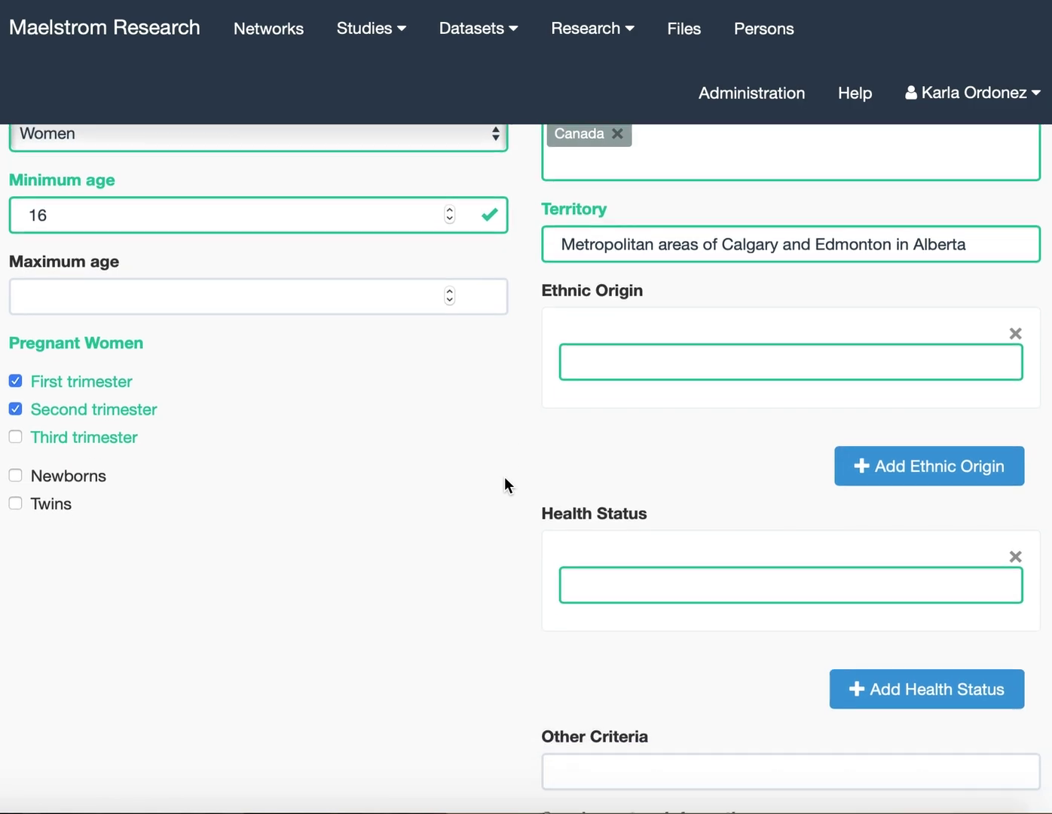
Tick General population with Volunteer enrolment, plus Specific population, as recruitment sources.
scroll(505, 477, down, 1)
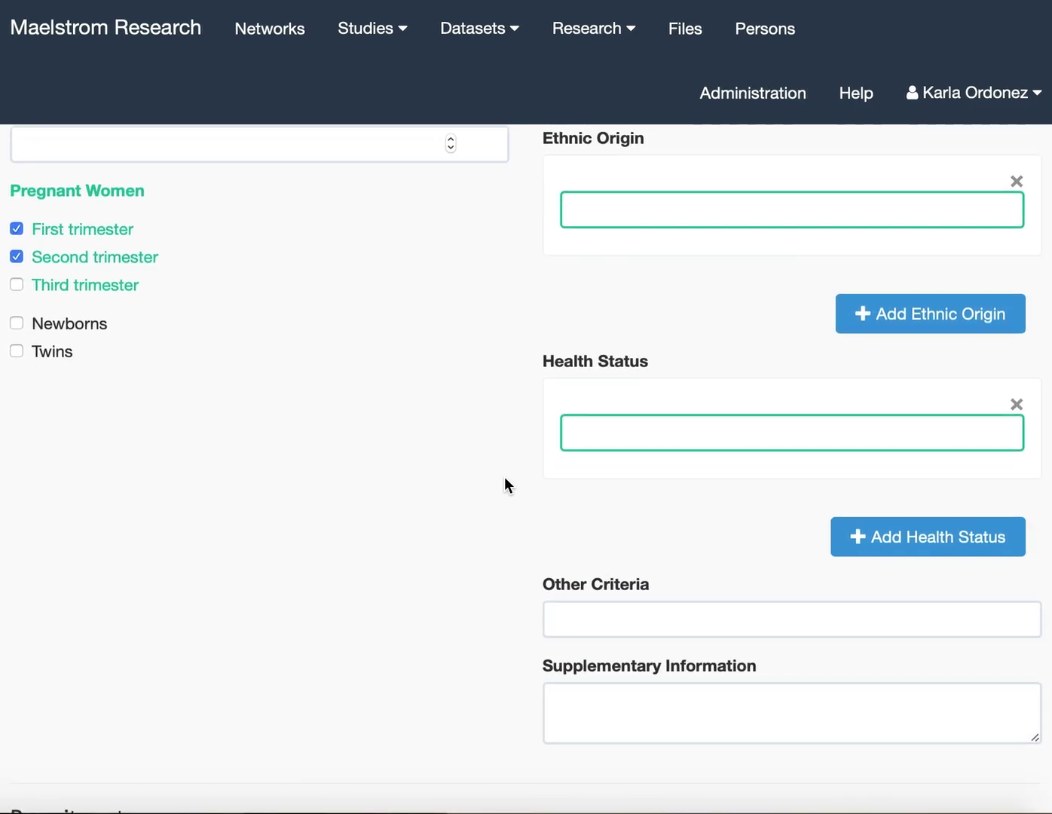
scroll(505, 477, down, 5)
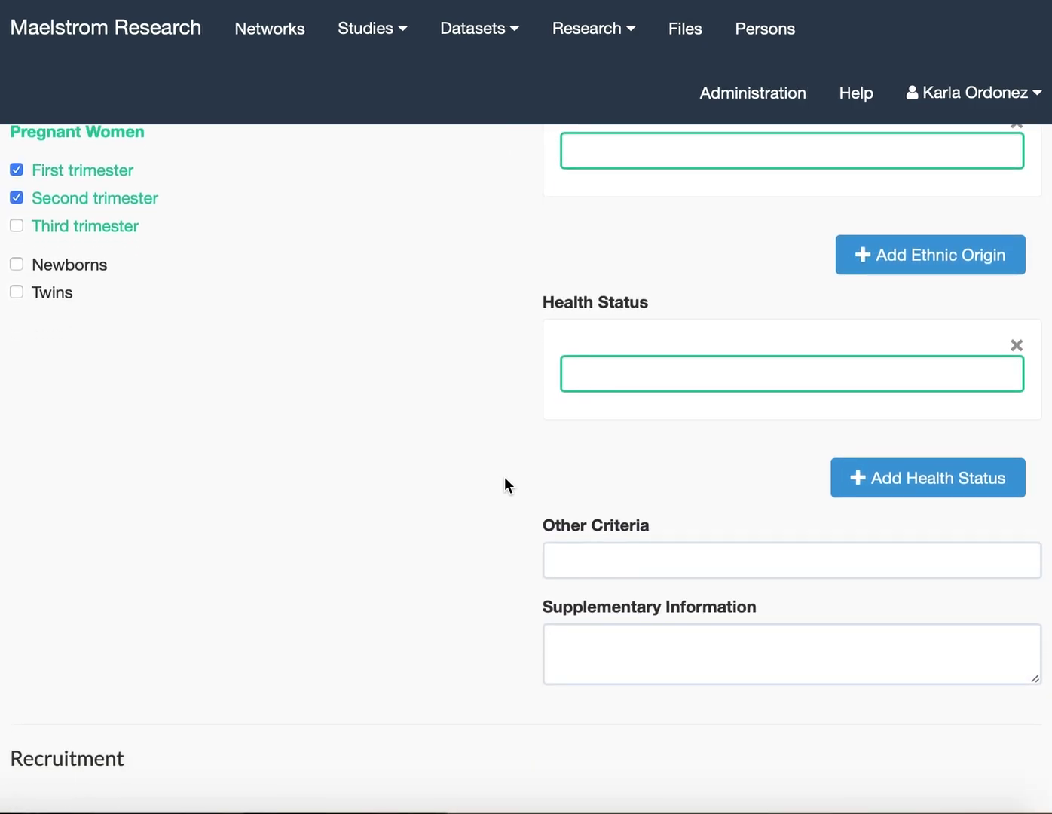
scroll(508, 485, down, 8)
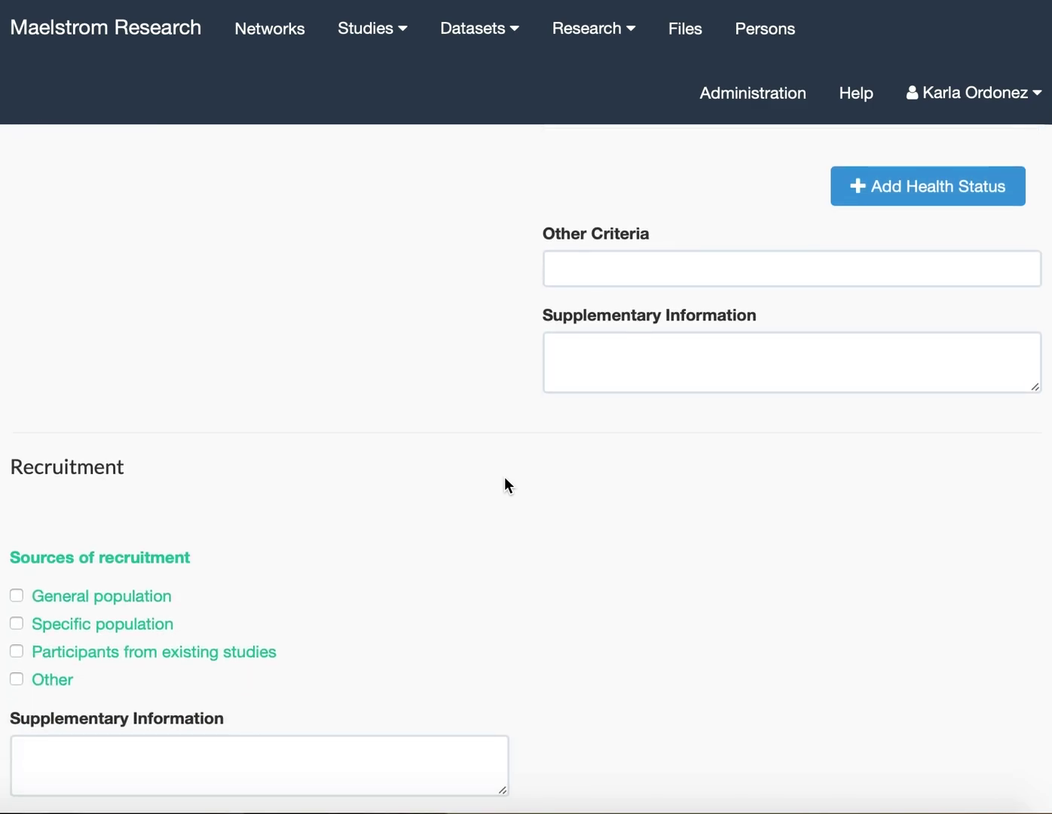
scroll(505, 478, down, 2)
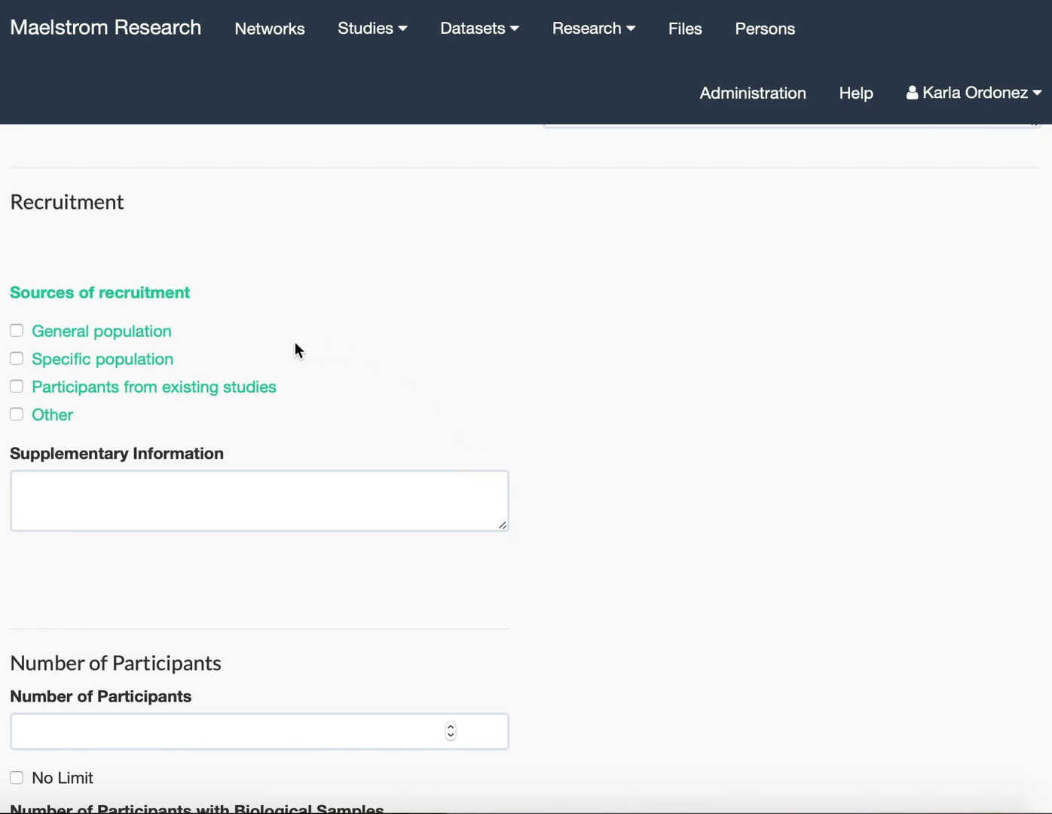
scroll(294, 341, down, 1)
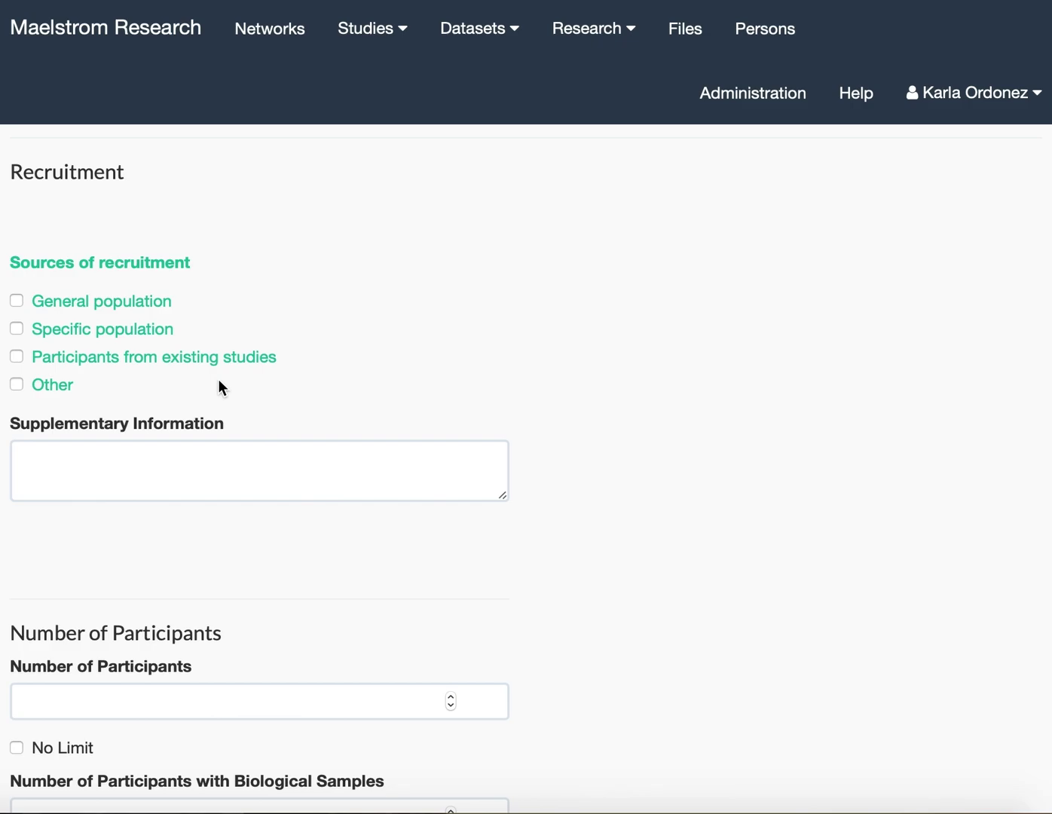
click(17, 302)
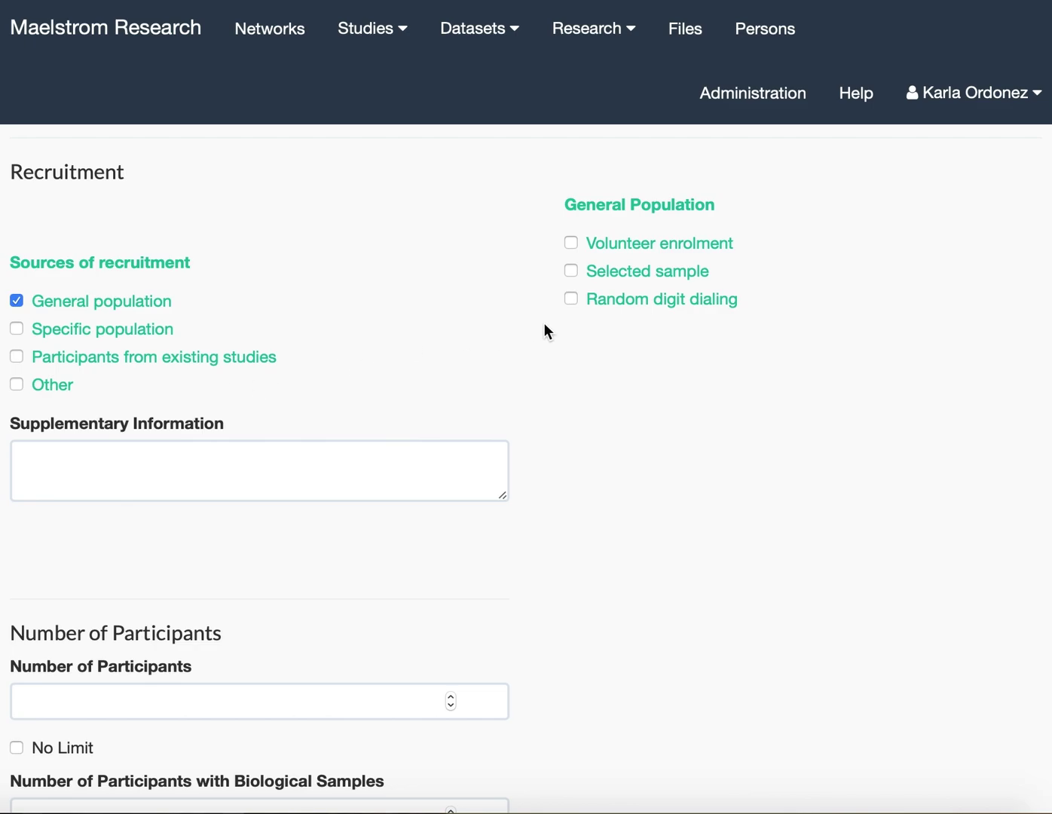
scroll(544, 323, down, 1)
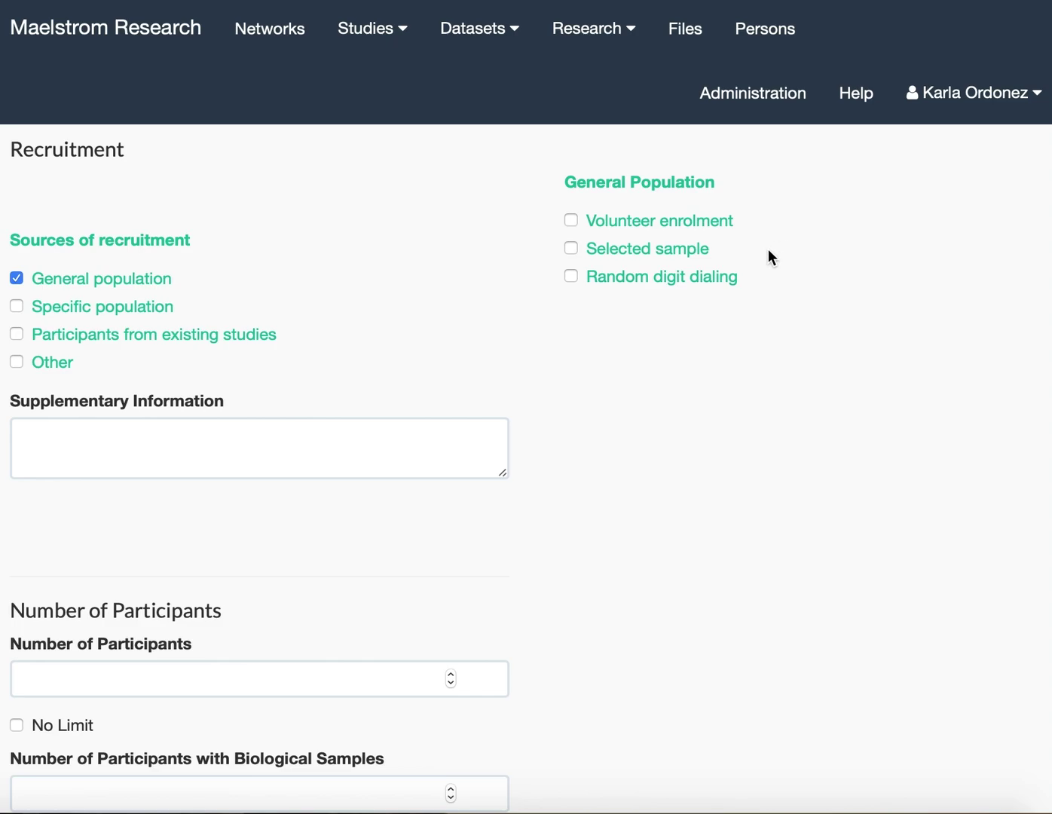
scroll(768, 250, down, 1)
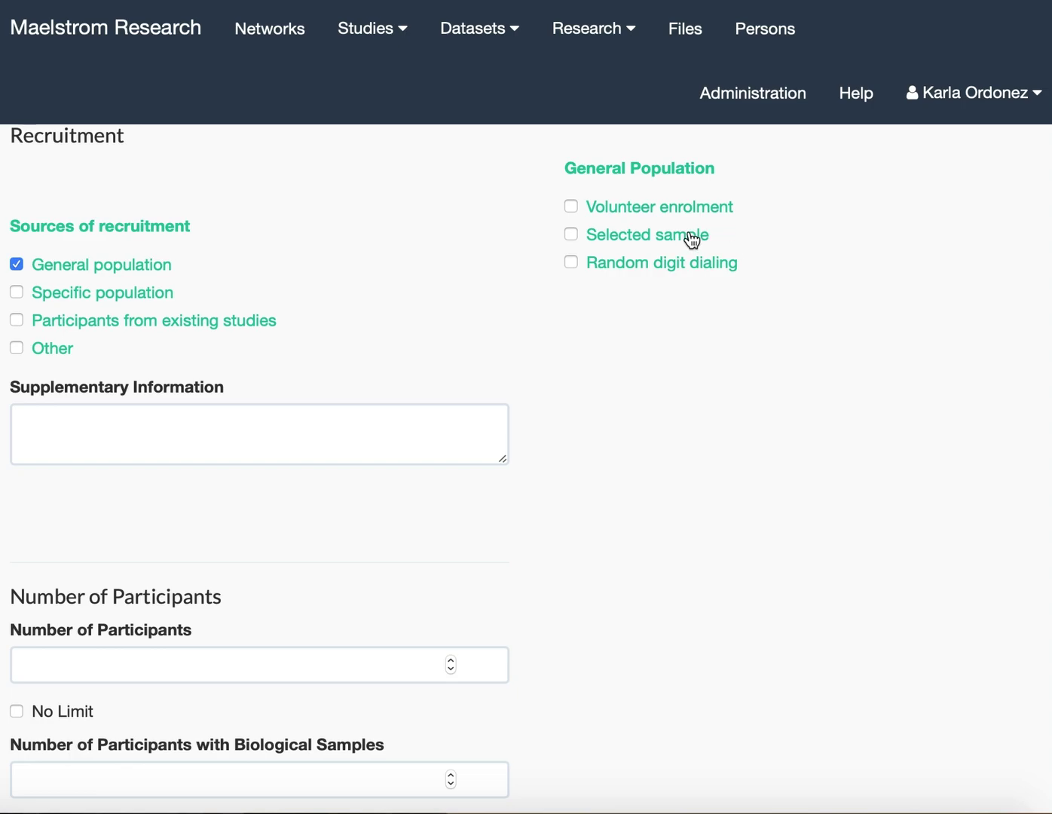
click(576, 208)
click(40, 302)
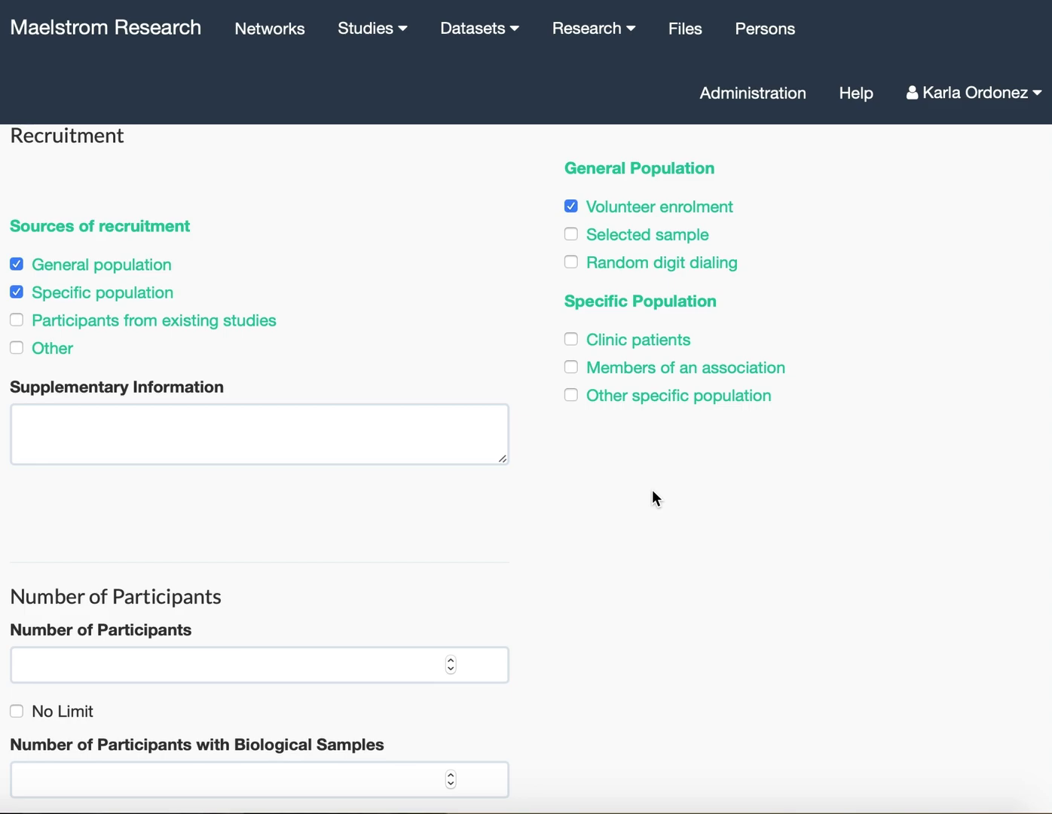
Untick Specific population, trying then removing existing-studies and Other sources, leaving general population only.
click(34, 296)
click(34, 321)
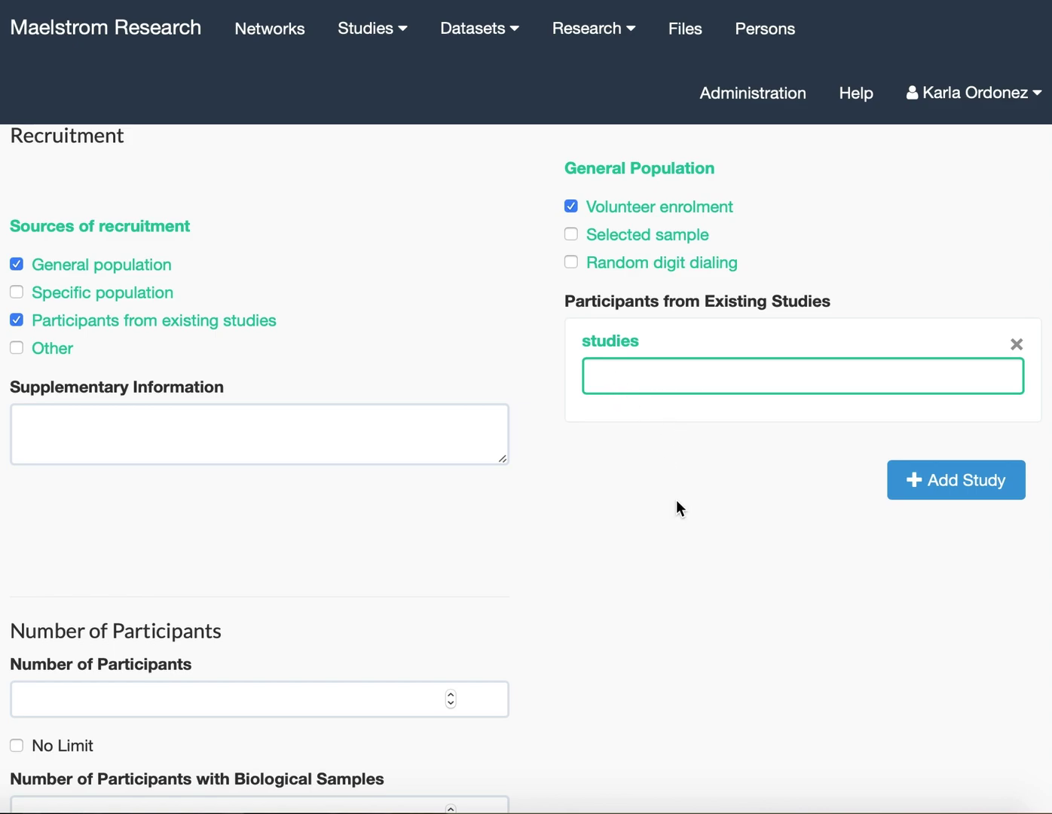
click(918, 483)
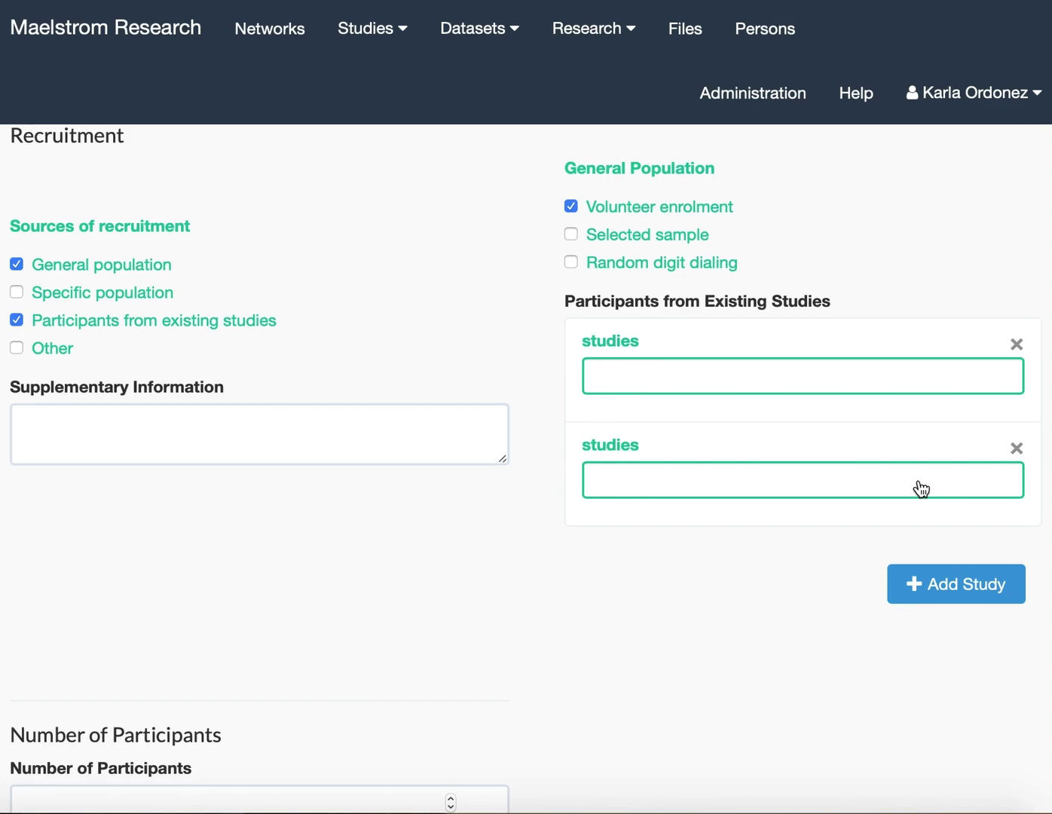
click(1018, 449)
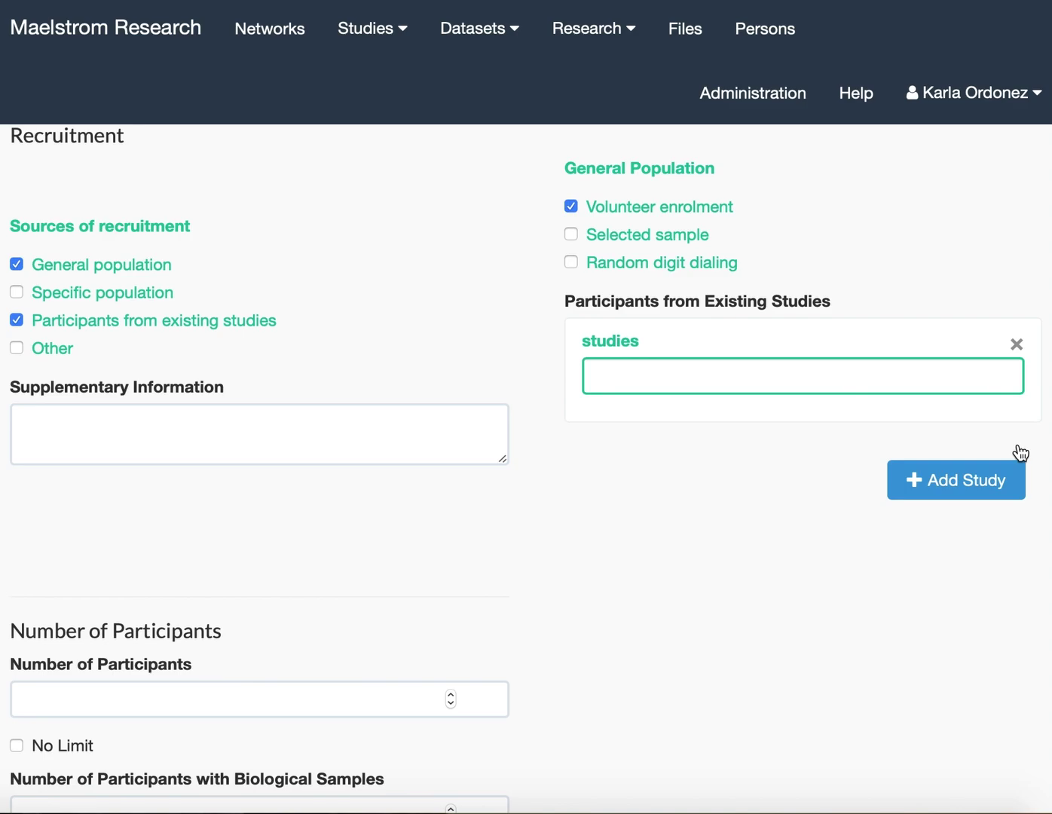
click(73, 326)
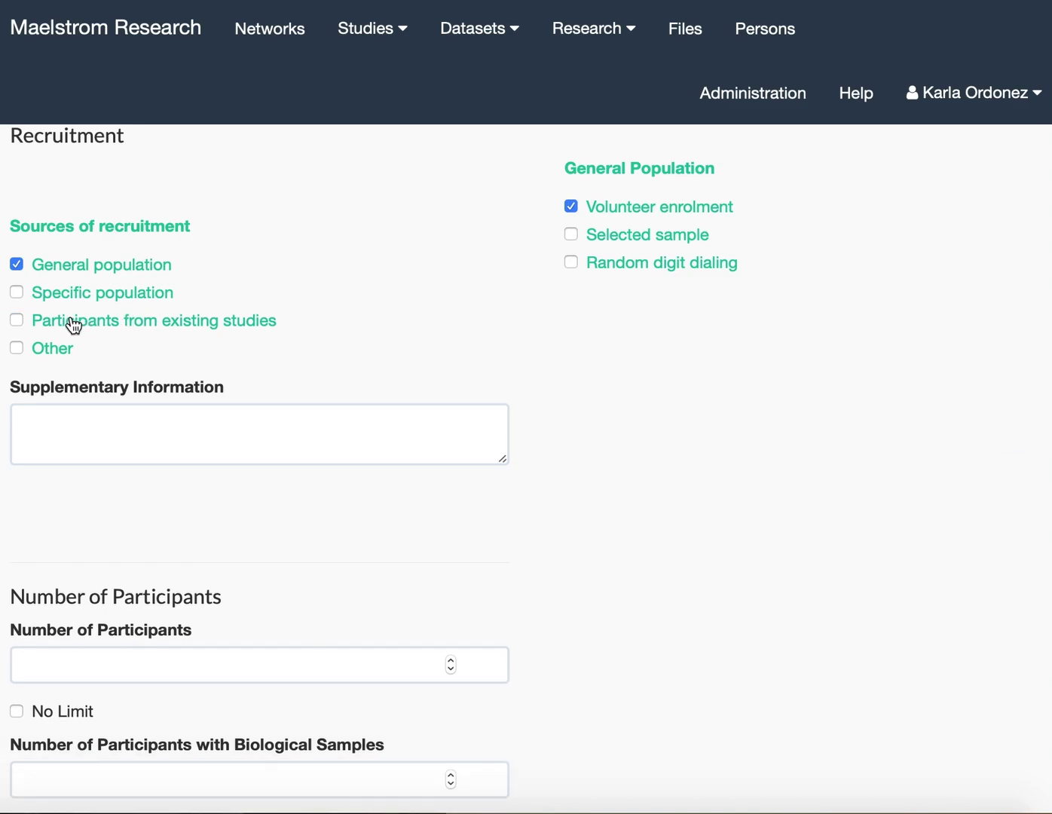
click(17, 349)
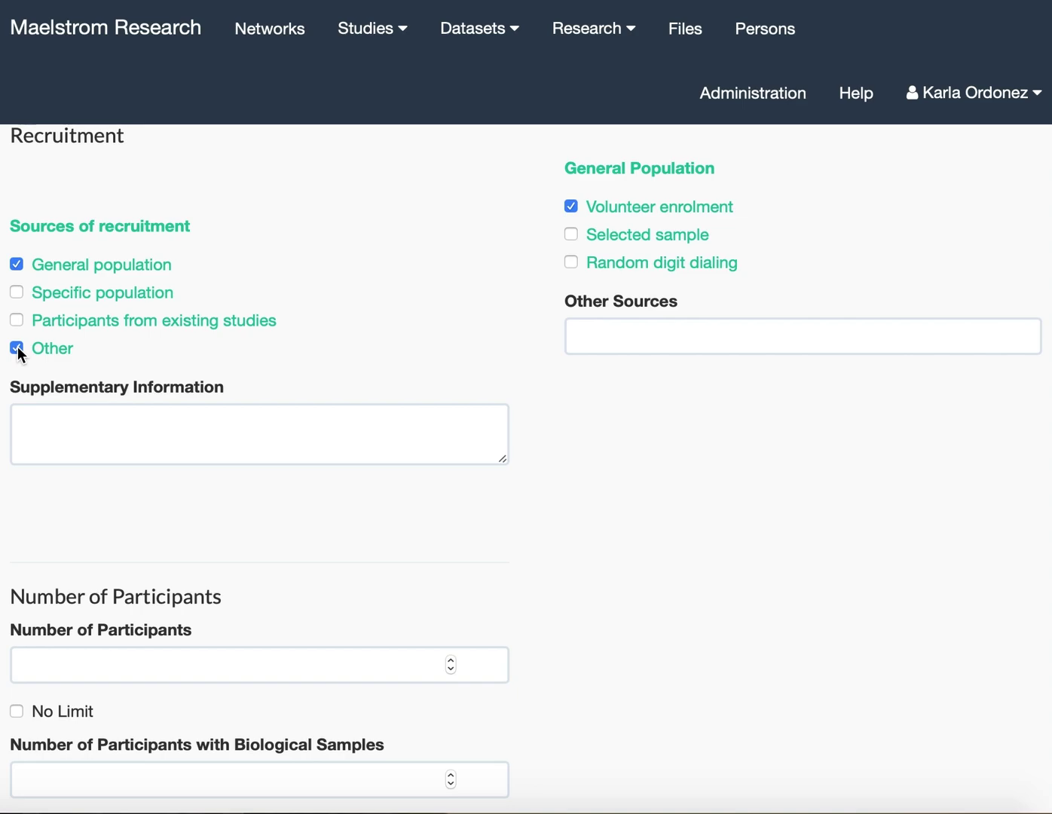
click(618, 328)
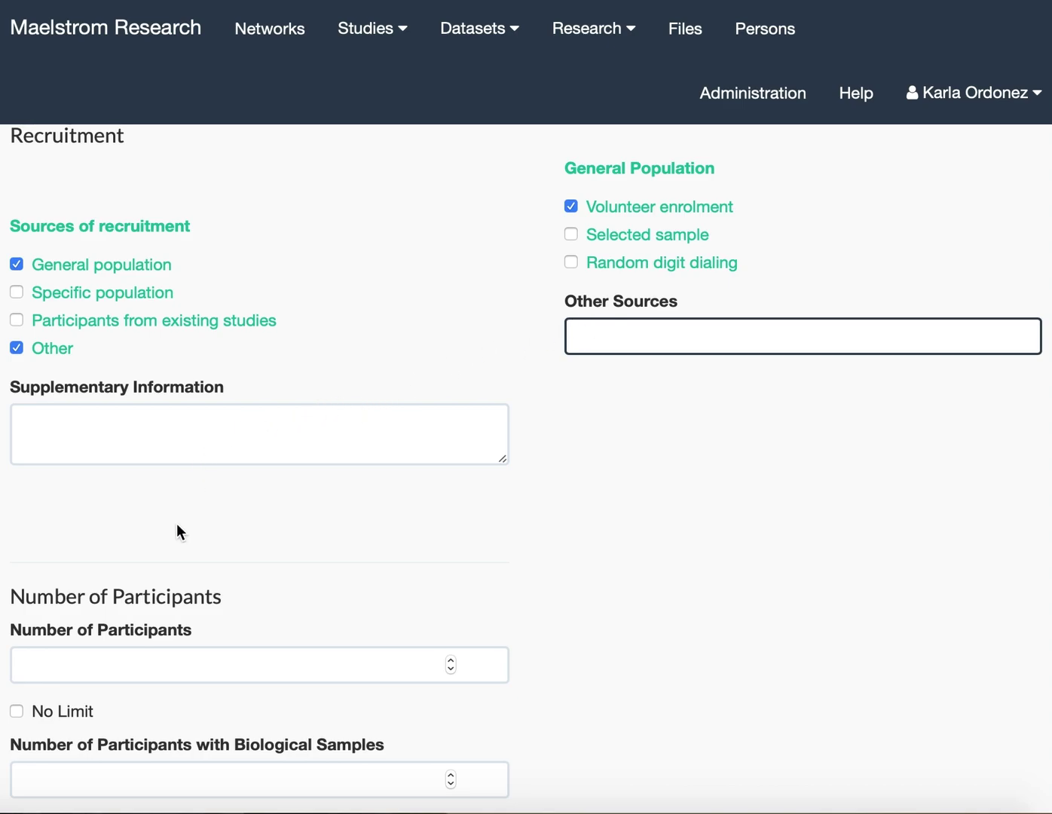
scroll(174, 532, down, 1)
click(17, 340)
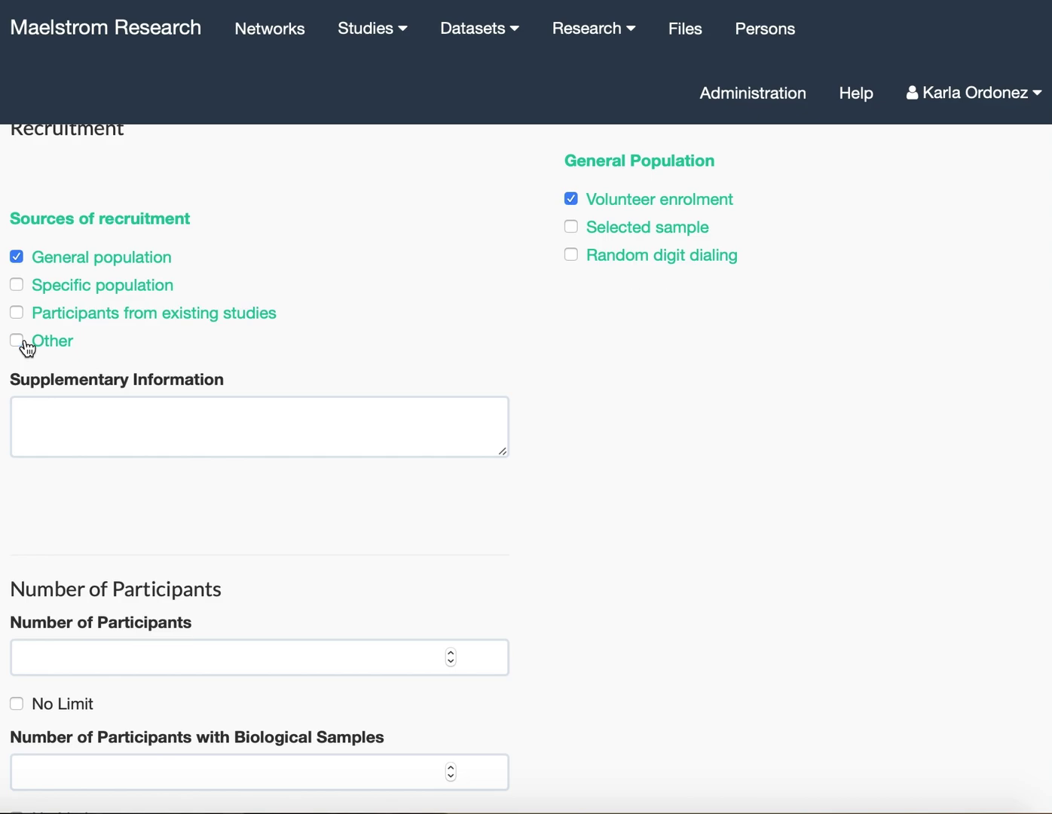
scroll(155, 548, down, 3)
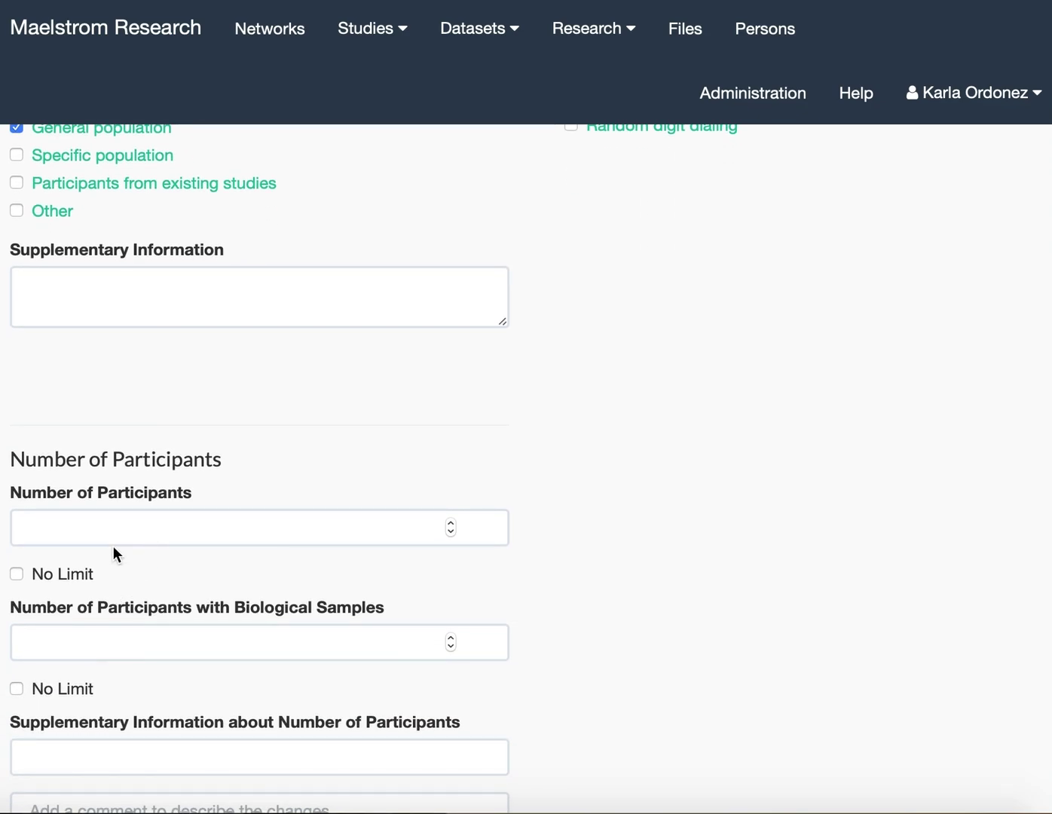
Enter 2189 participants and 2041 with biological samples, then save the population.
click(114, 516)
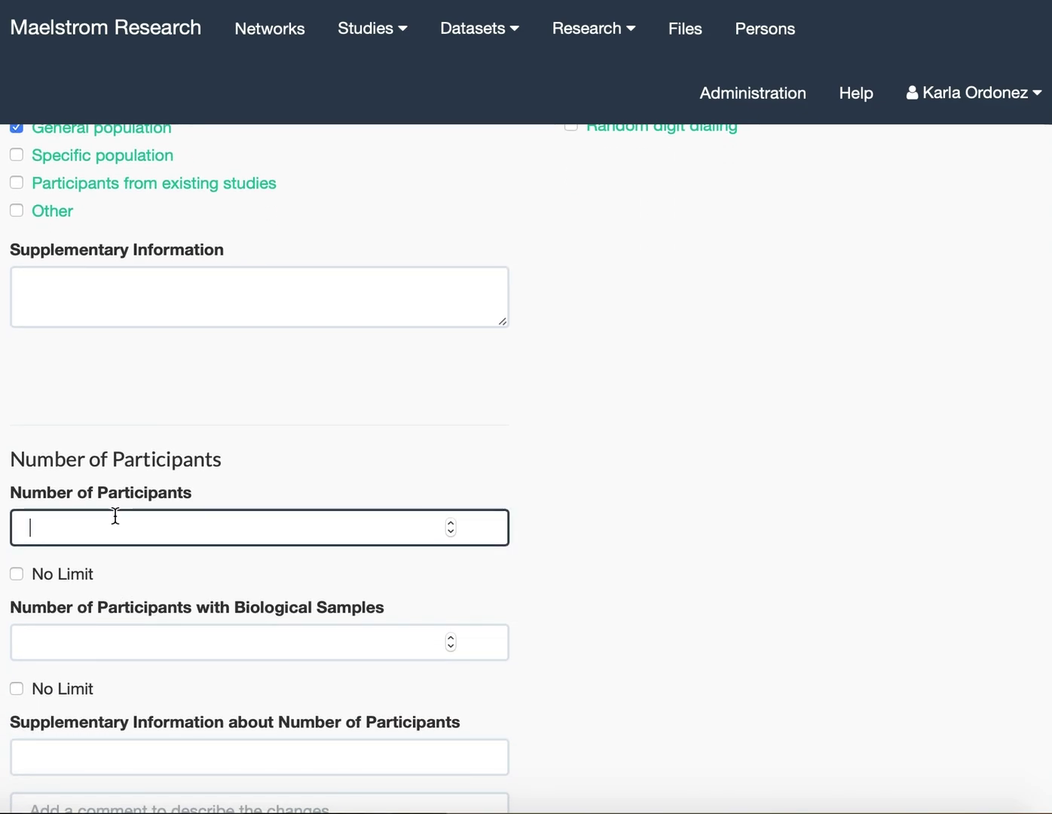
text(2189)
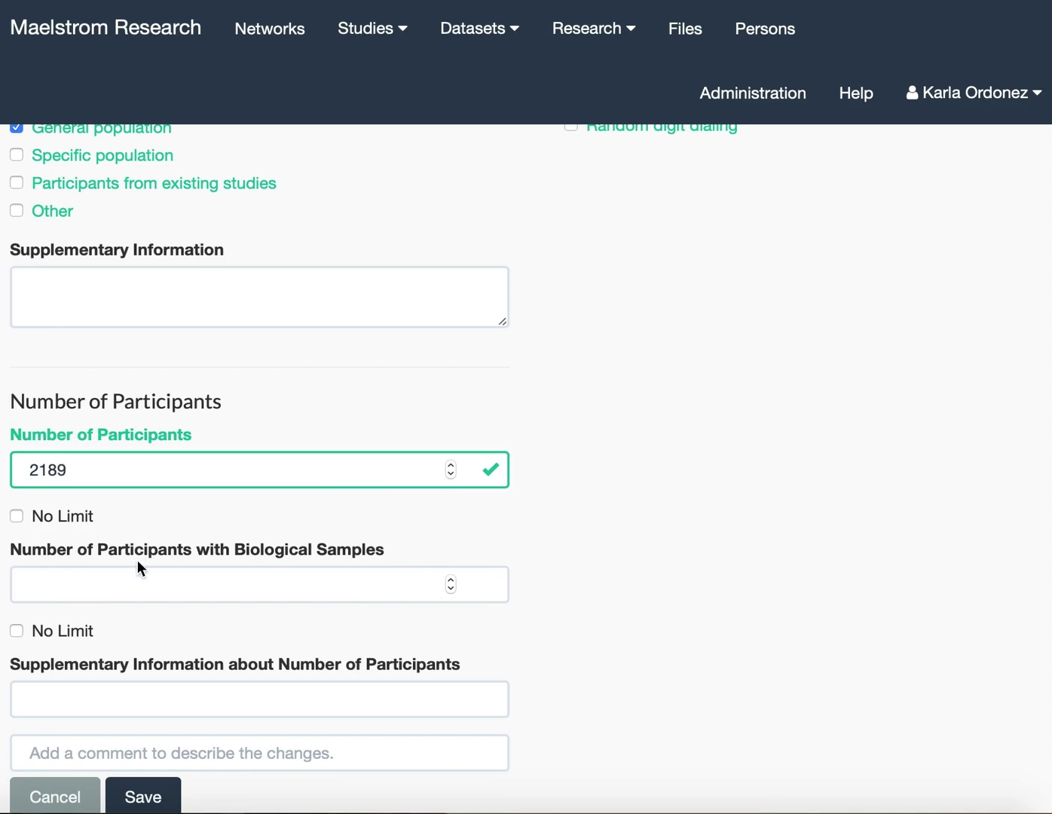
click(129, 583)
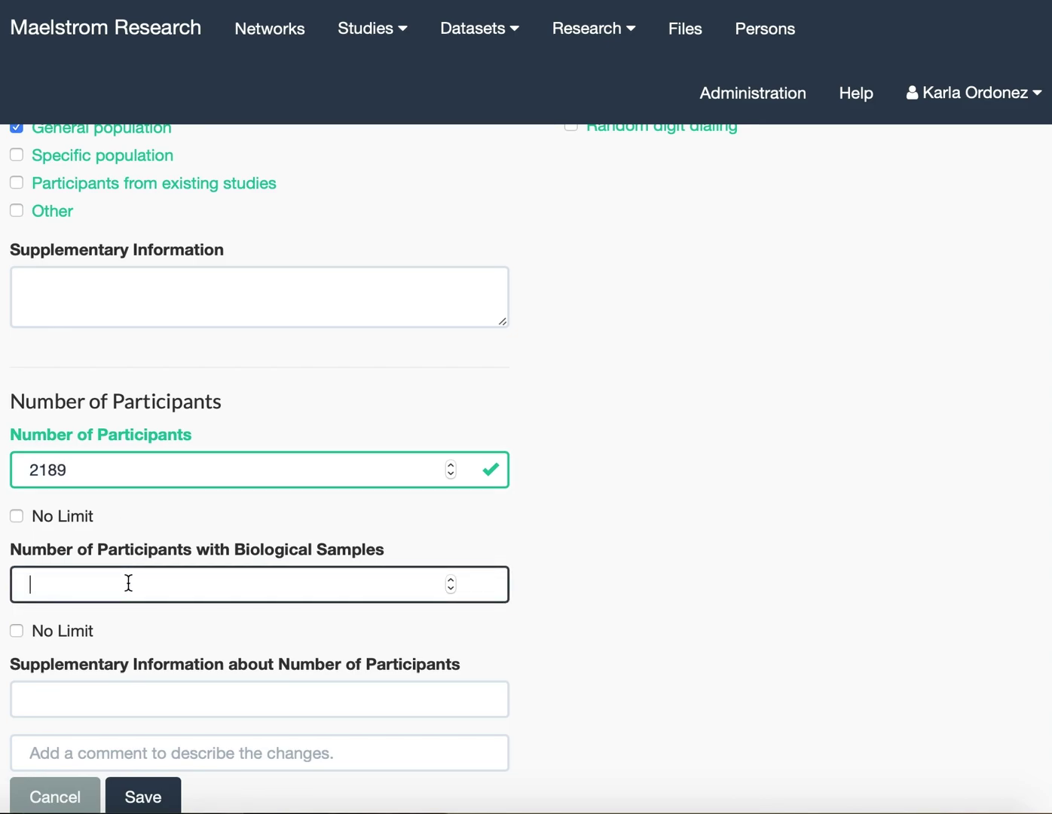
text(2041)
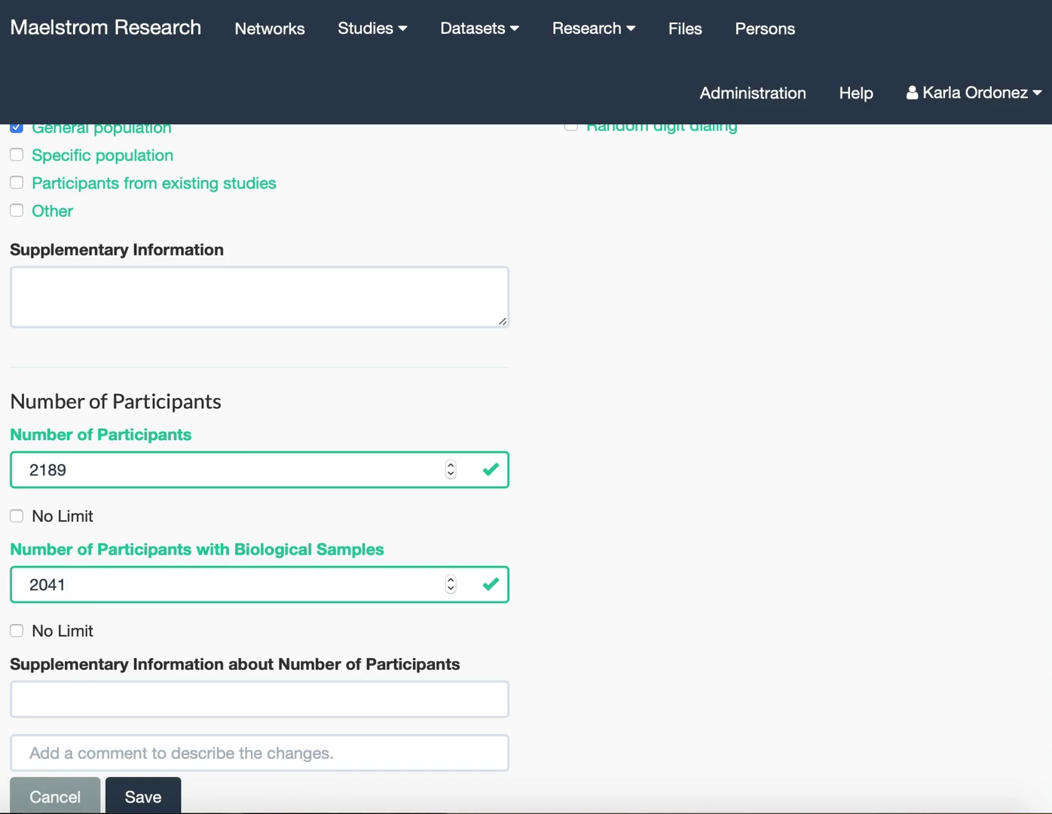
scroll(210, 616, down, 3)
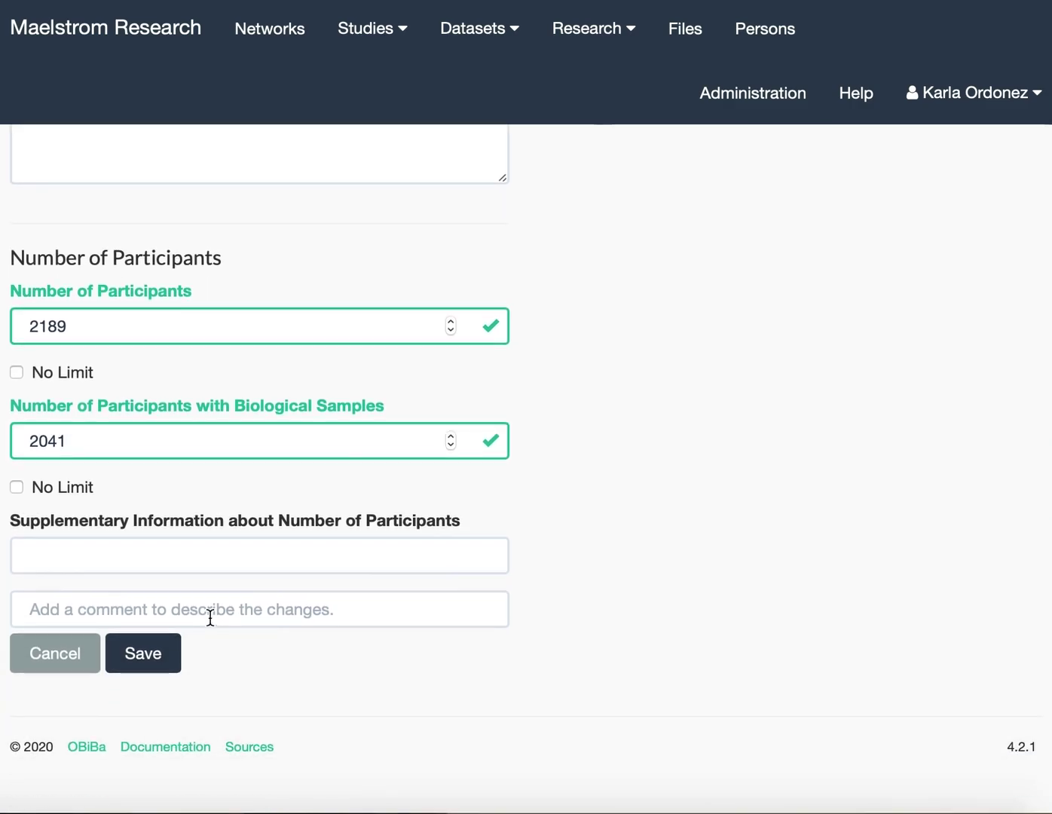
click(151, 658)
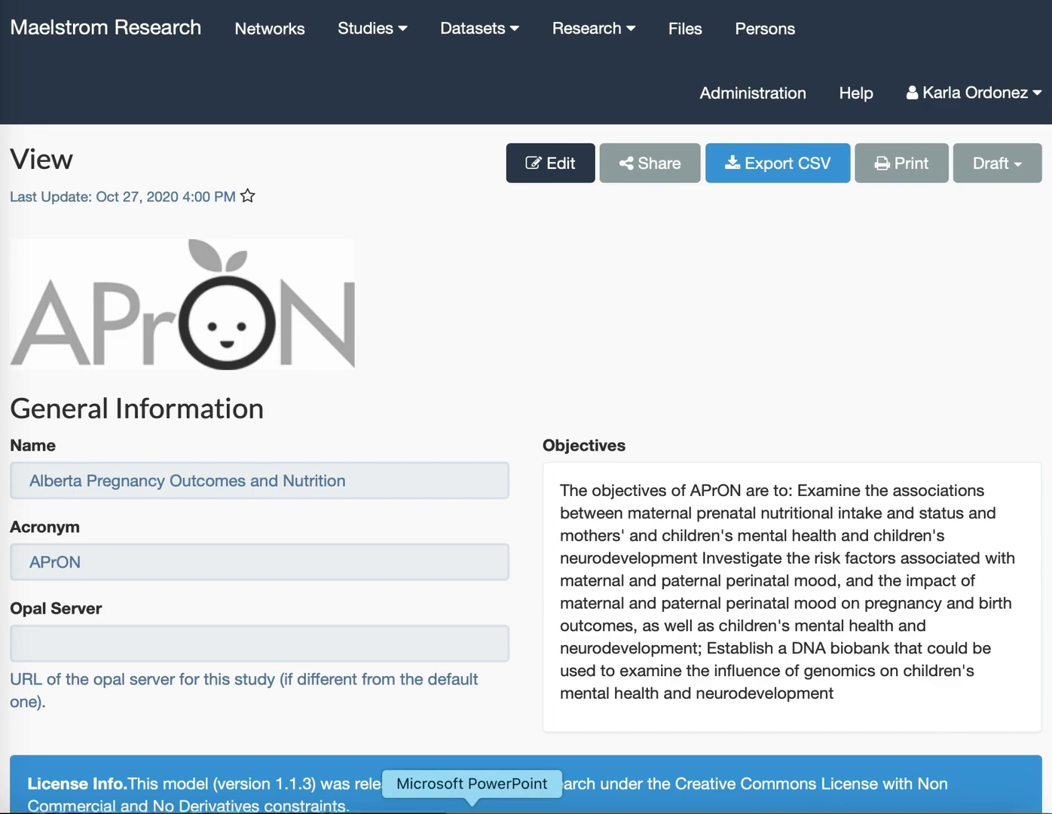
Scroll to the bottom of the APrON study page and add a new data collection event.
scroll(490, 722, down, 5)
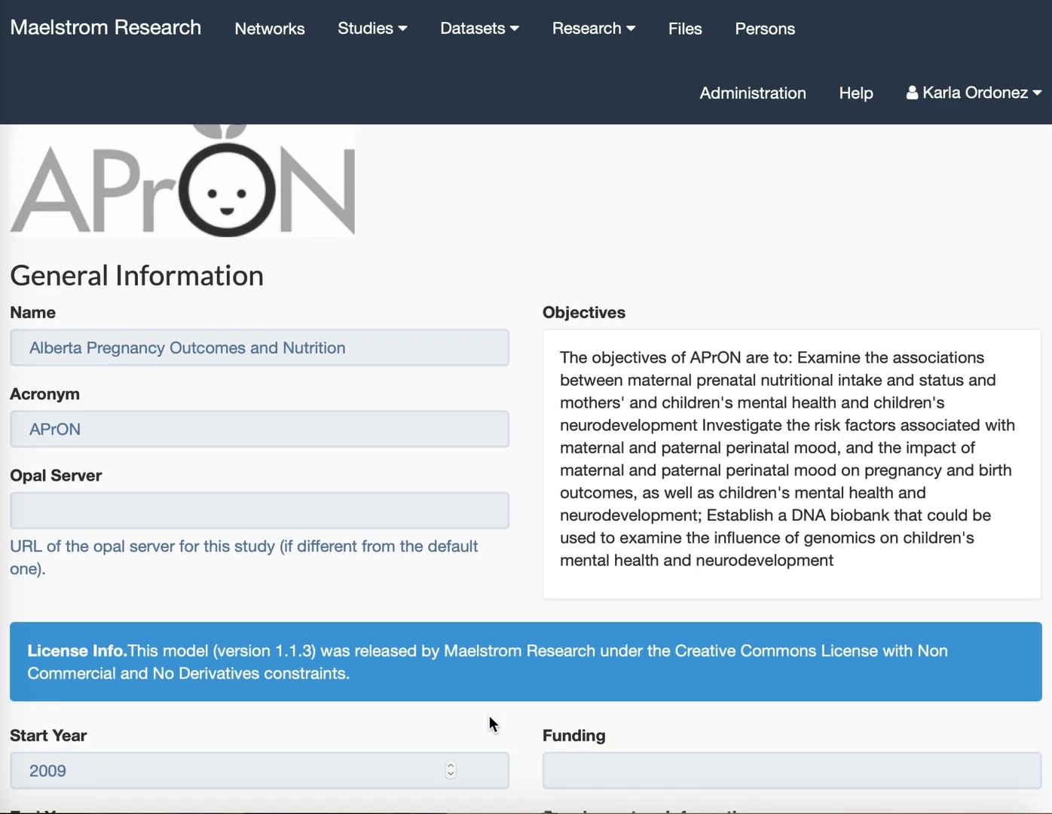
scroll(489, 722, down, 20)
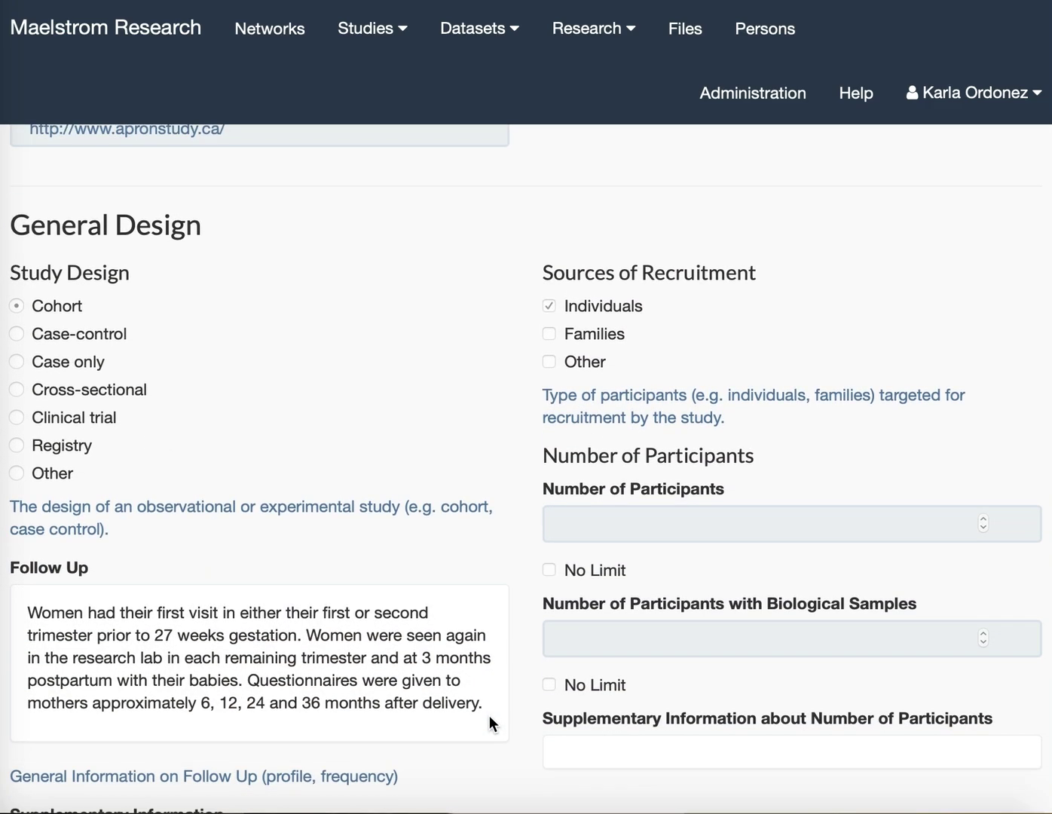
scroll(489, 715, down, 20)
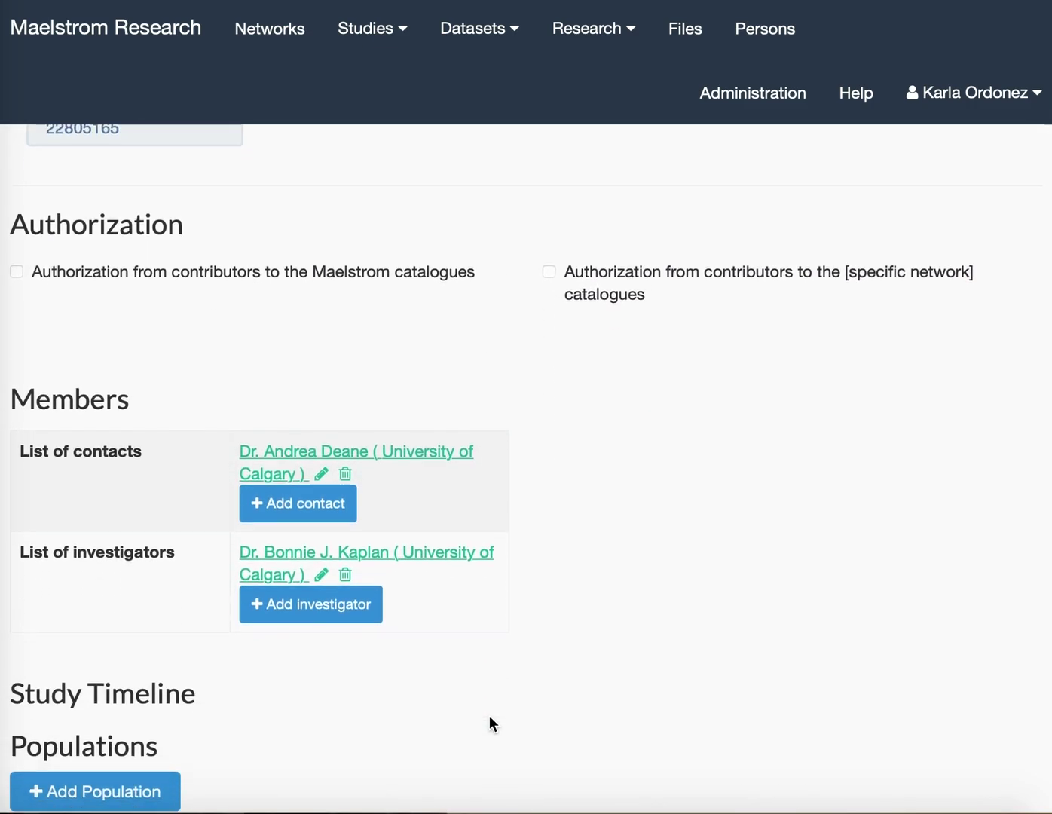
scroll(489, 716, down, 20)
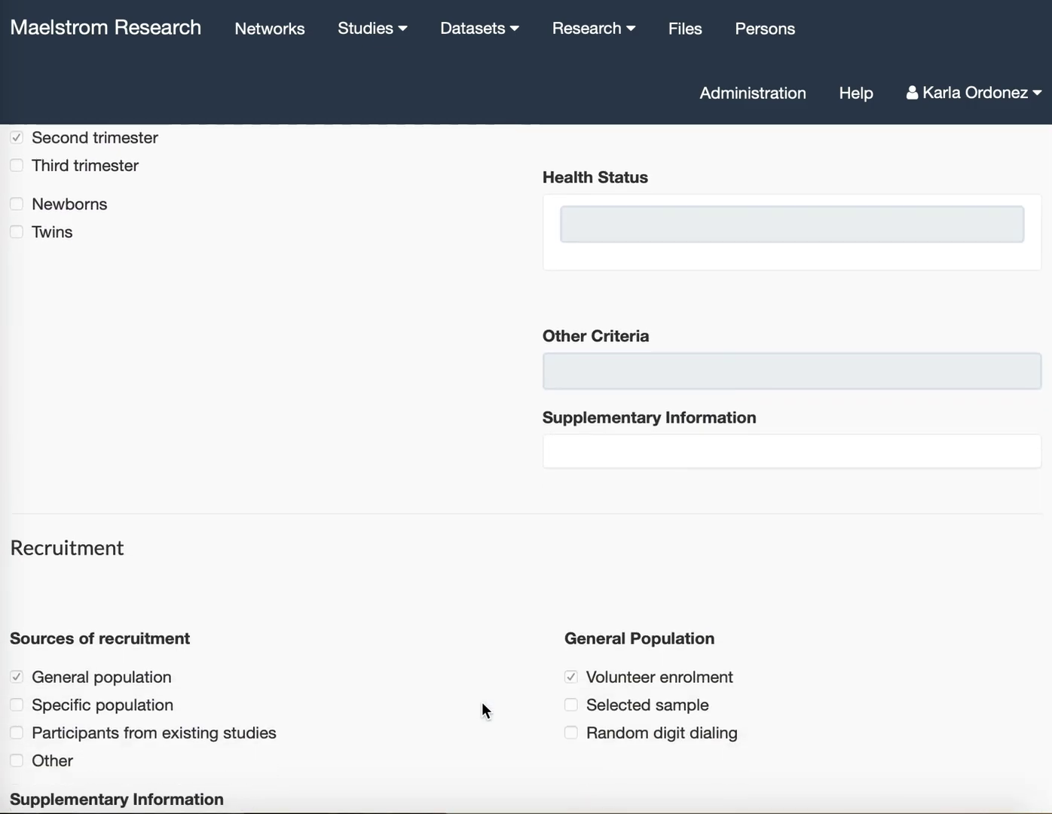
scroll(480, 699, down, 8)
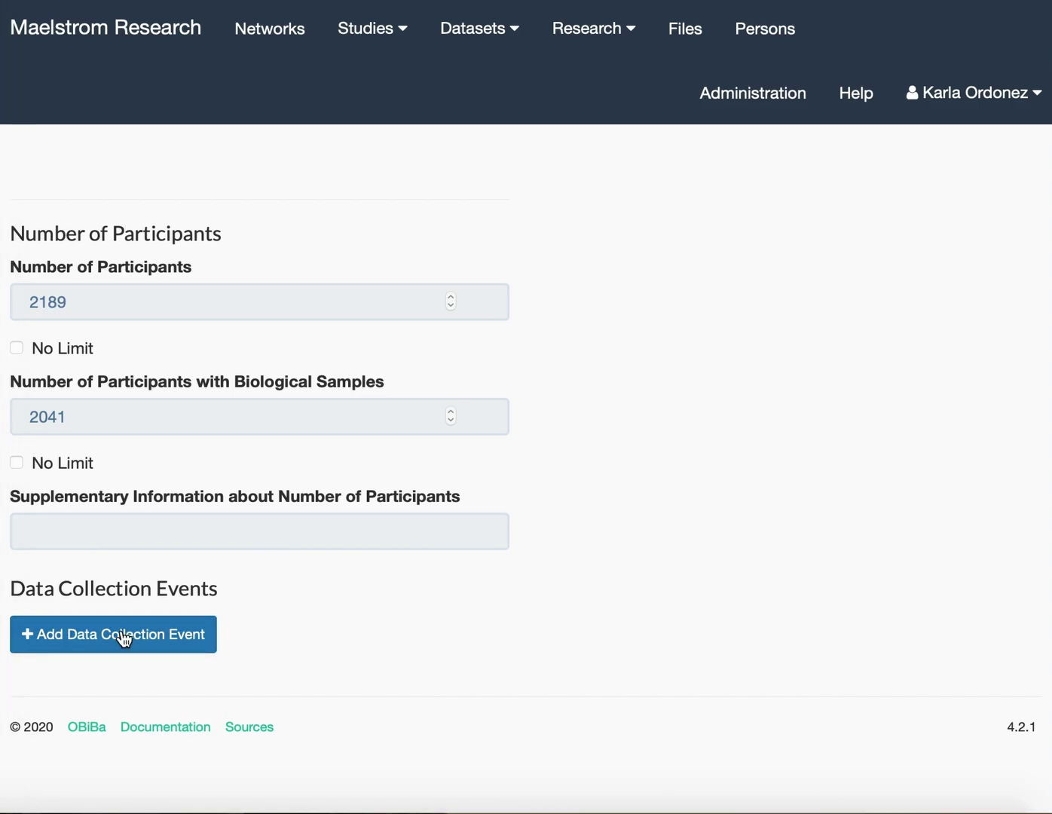
click(125, 637)
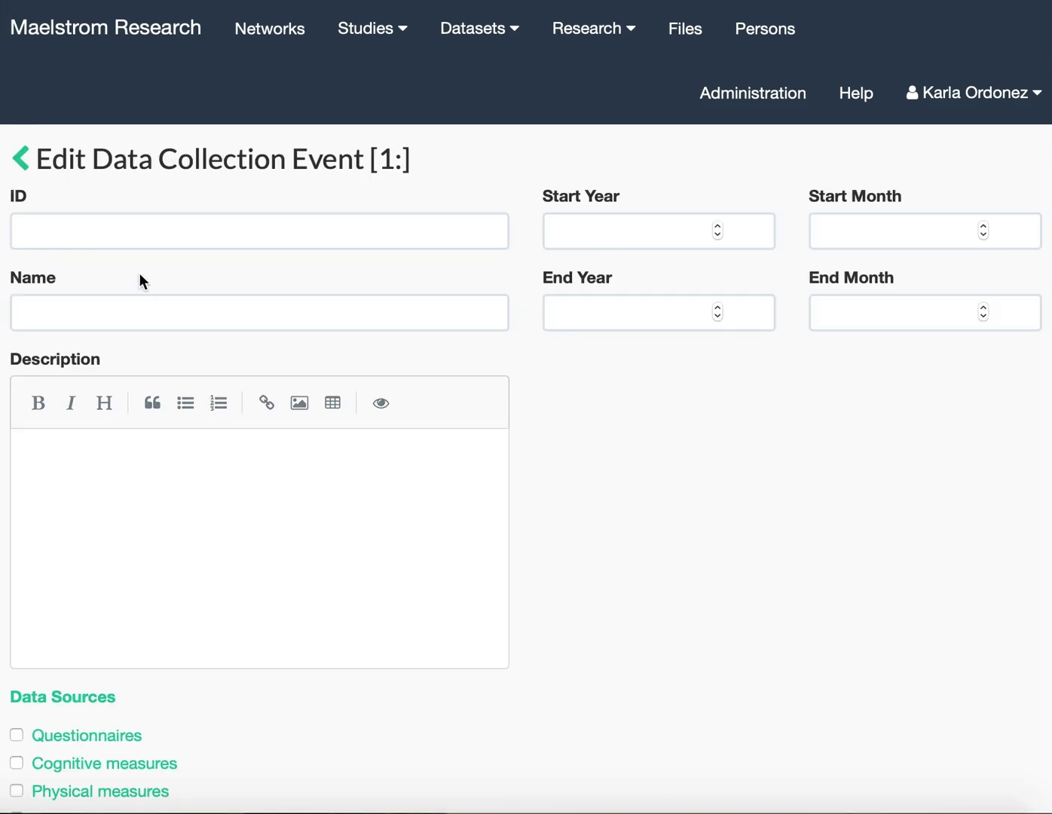
Enter ID 1, name 'APrON - Mothers - First trimester', and paste the prenatal assessments description.
click(132, 238)
text(1)
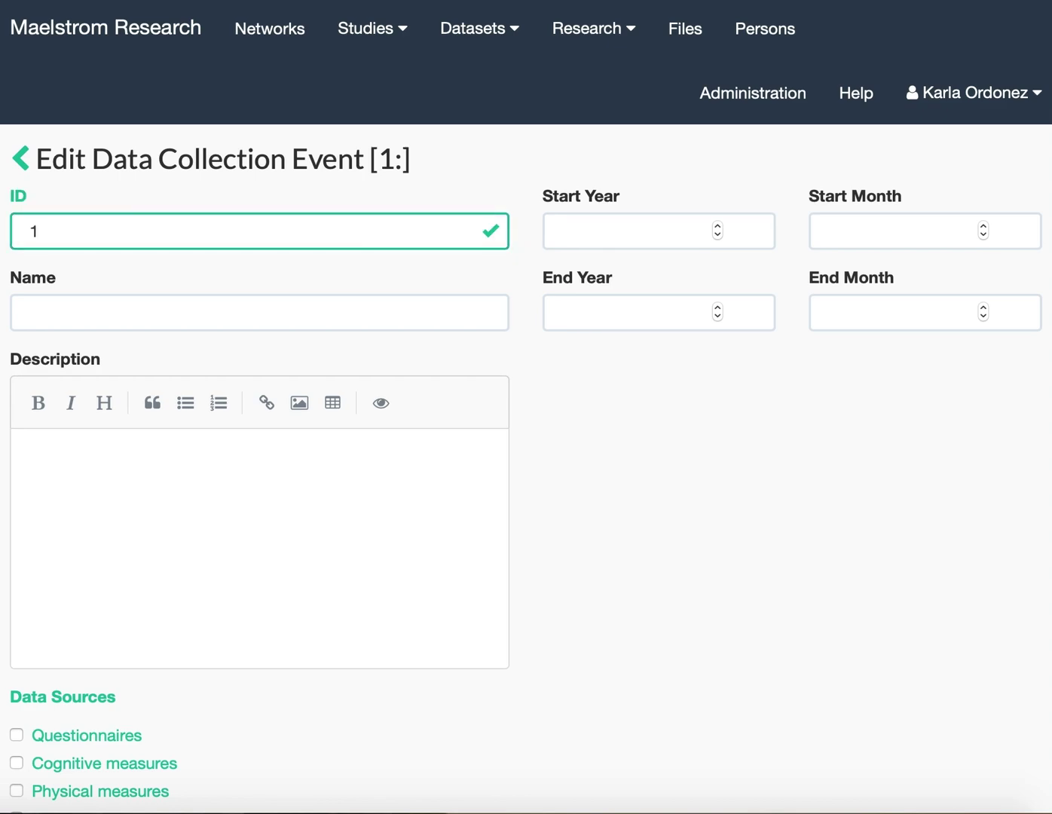
scroll(103, 310, down, 1)
click(104, 299)
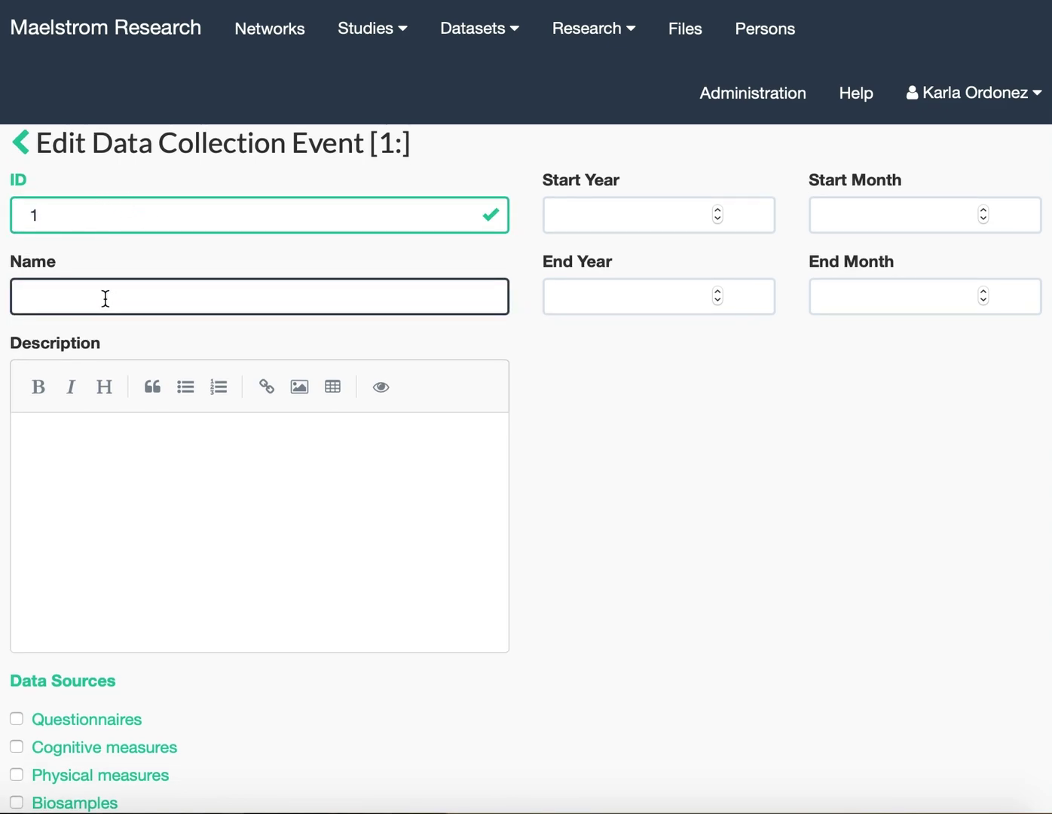
text(APrON - Mothers - First trimester)
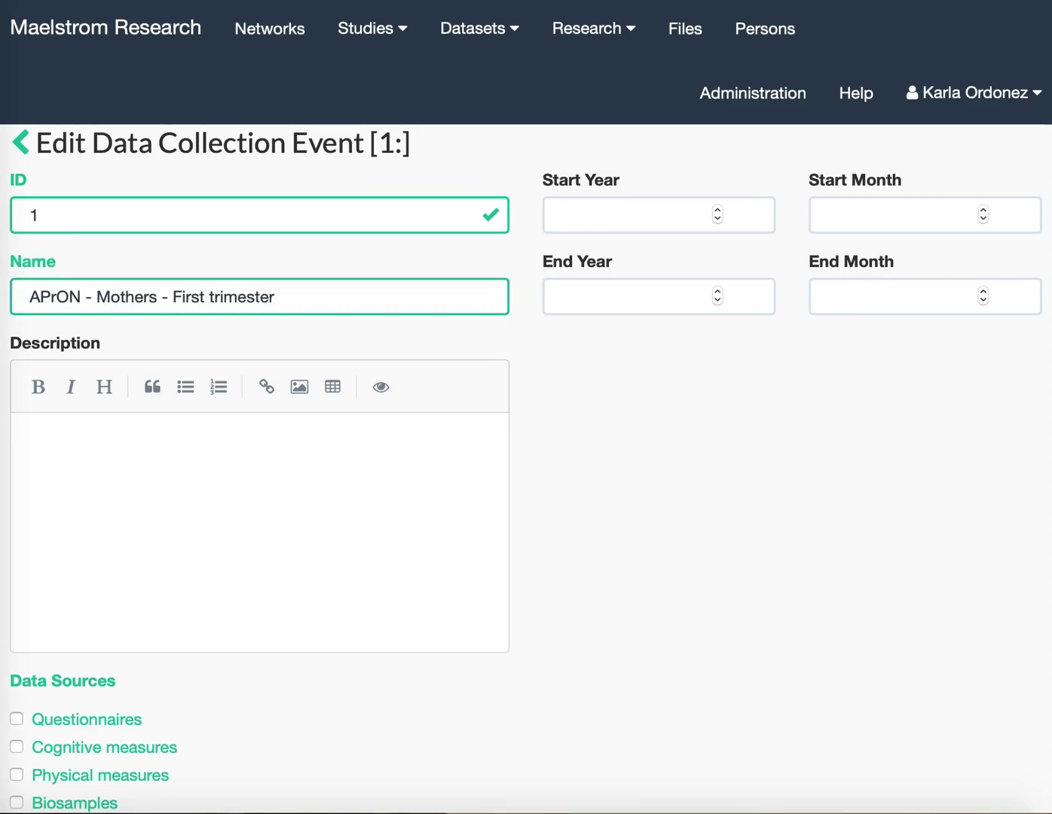
click(60, 453)
key(ctrl+v)
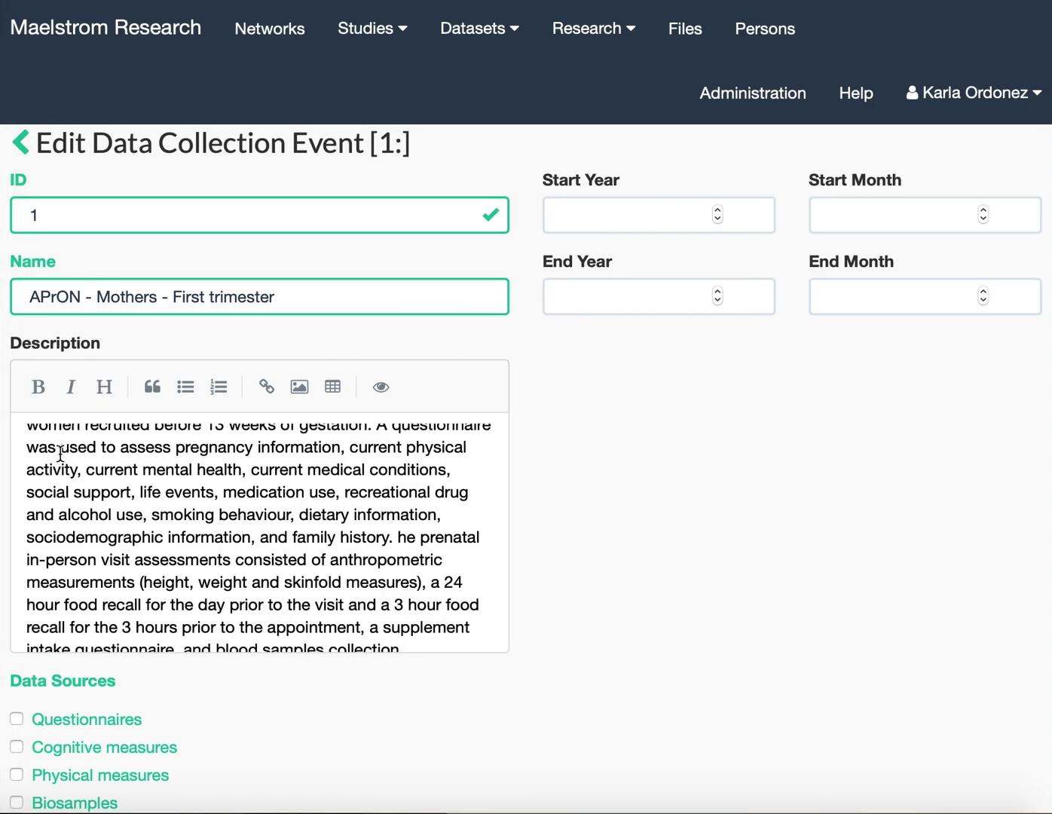
scroll(60, 453, down, 4)
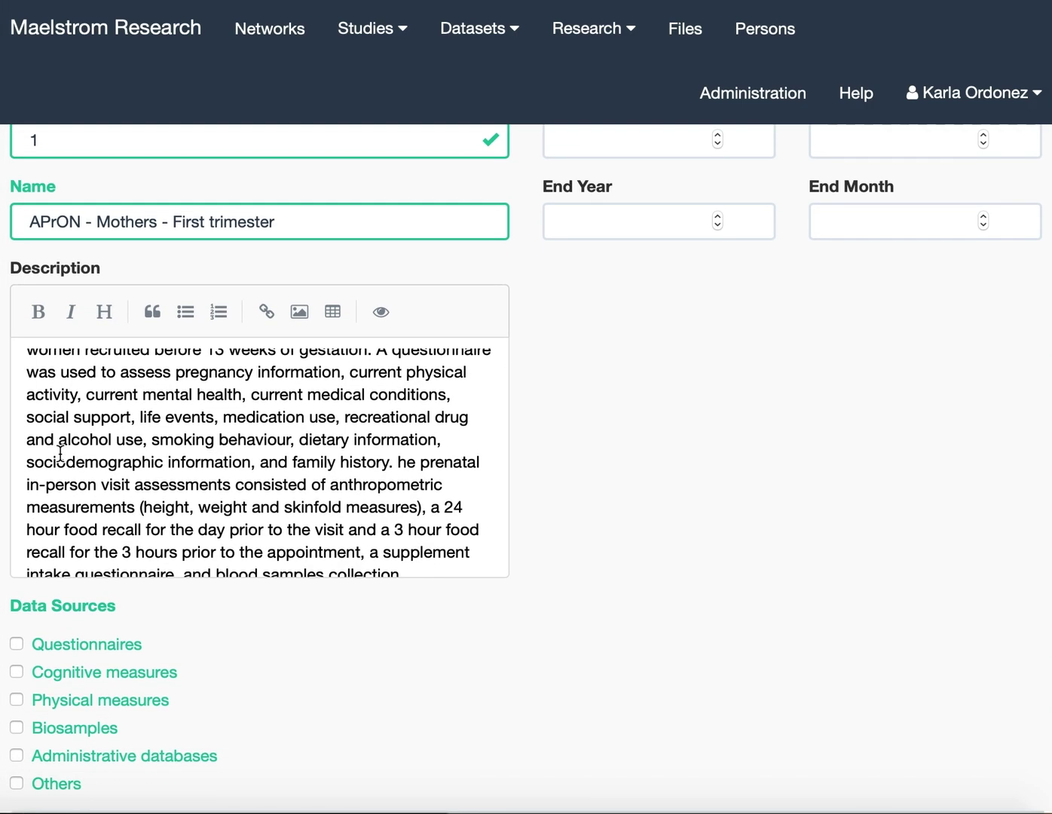
scroll(59, 451, down, 3)
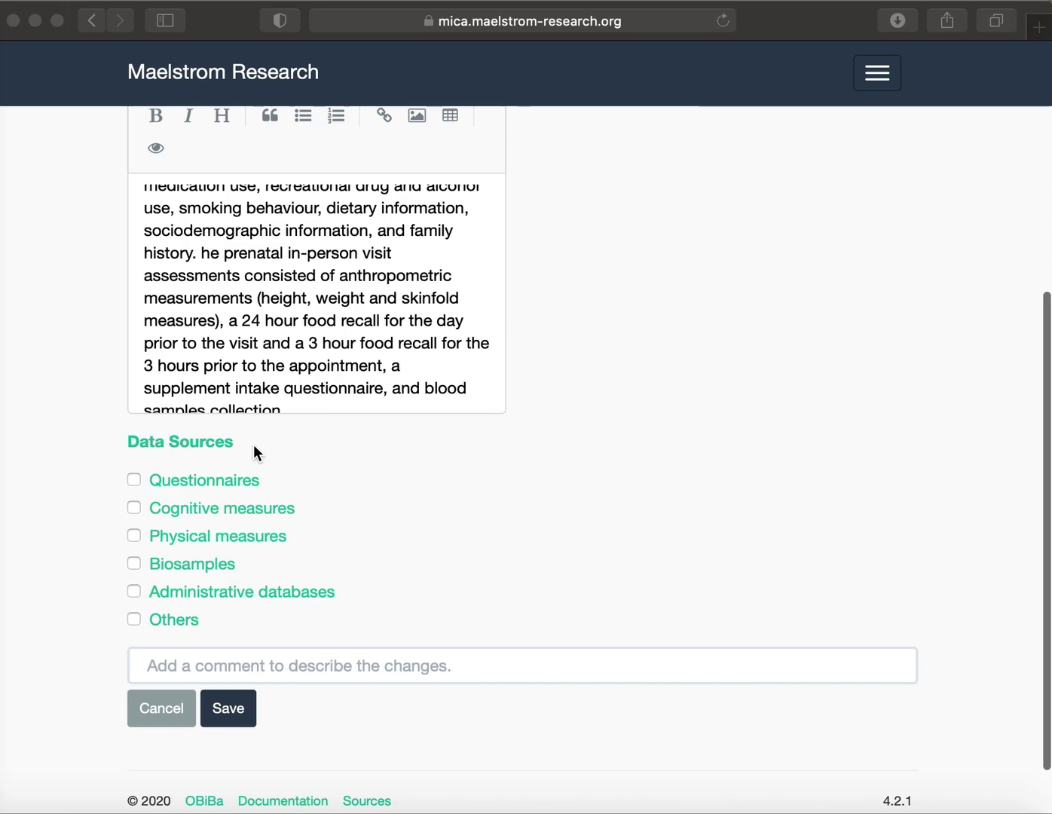
Select Questionnaires, Physical measures and Biosamples as the event's data sources.
scroll(188, 495, down, 1)
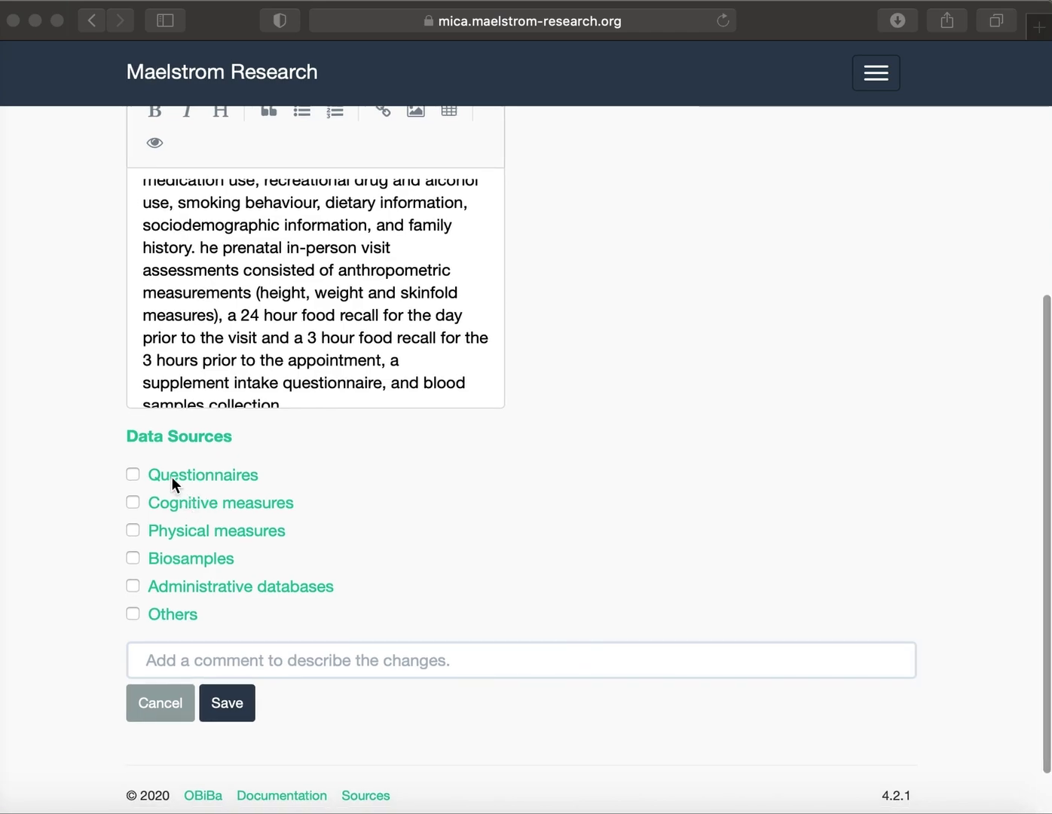
scroll(170, 484, down, 1)
click(157, 468)
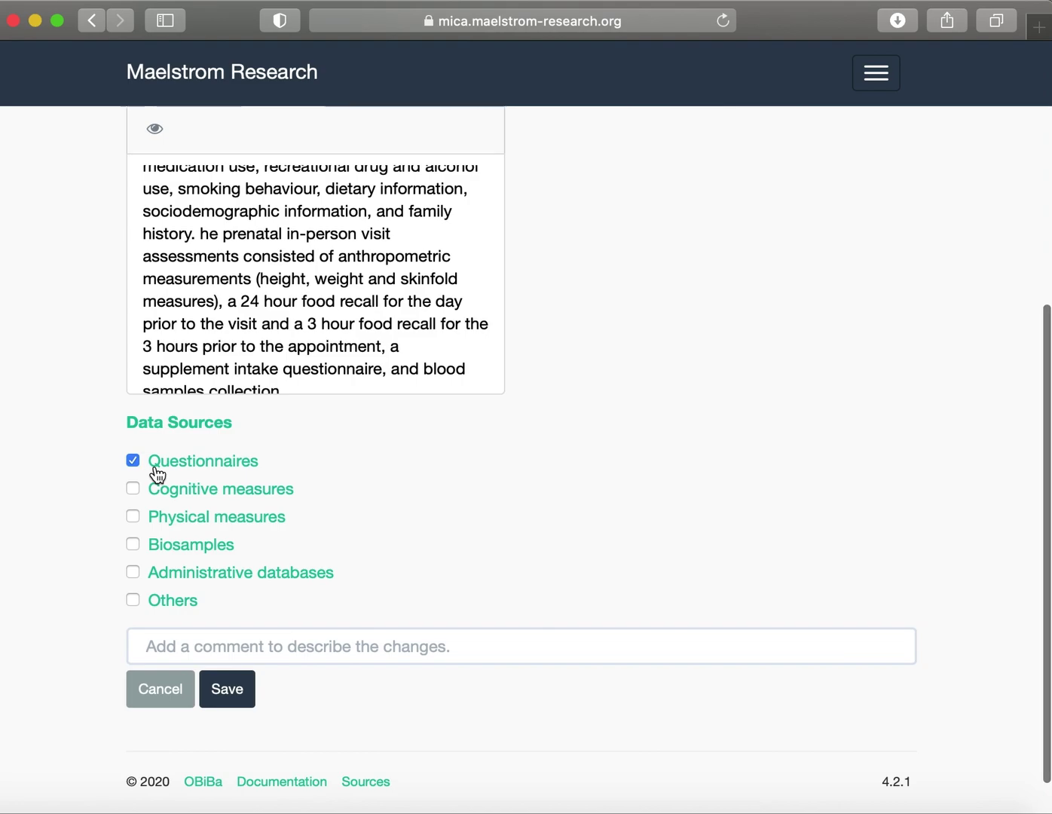
click(165, 523)
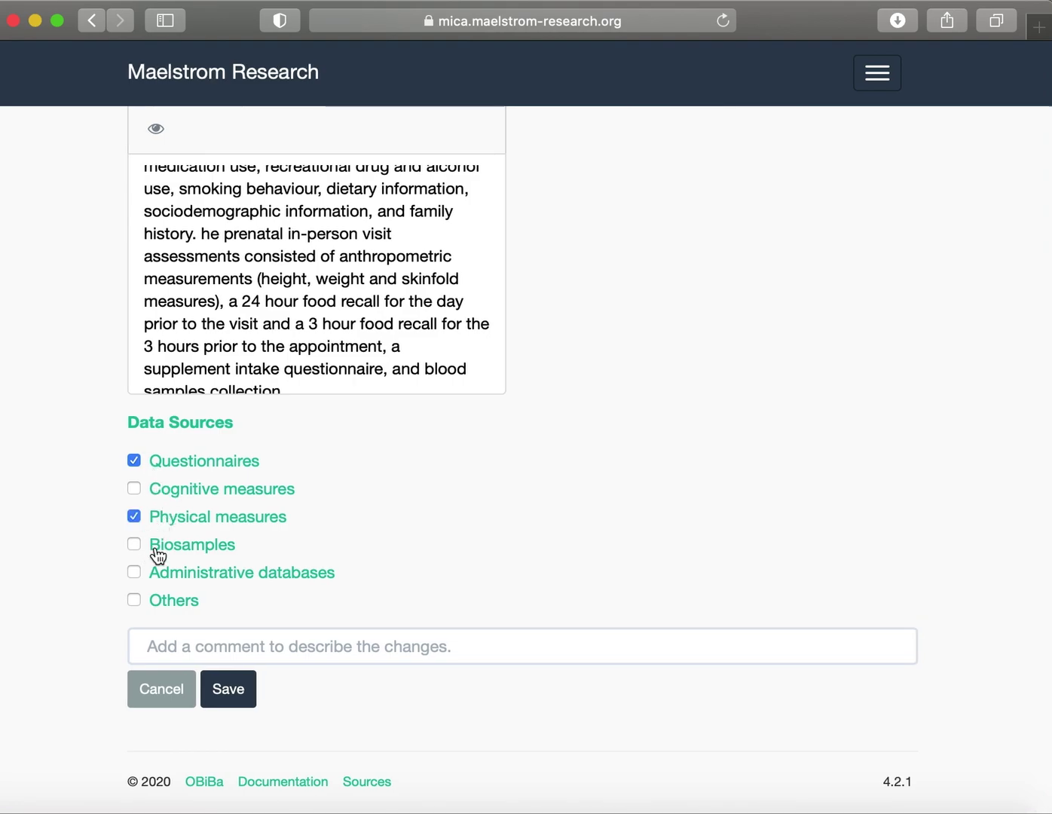
click(158, 549)
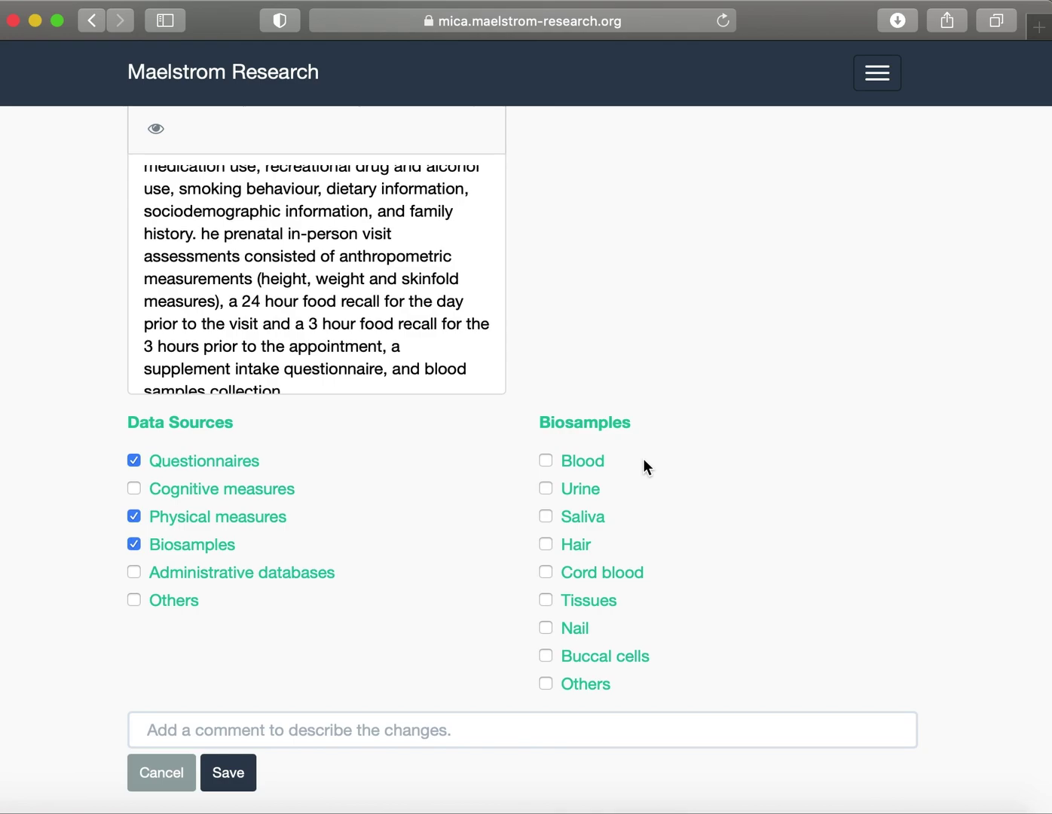
Tick Blood and Urine as biosamples, leaving Others unticked.
click(583, 466)
click(581, 494)
scroll(217, 614, down, 2)
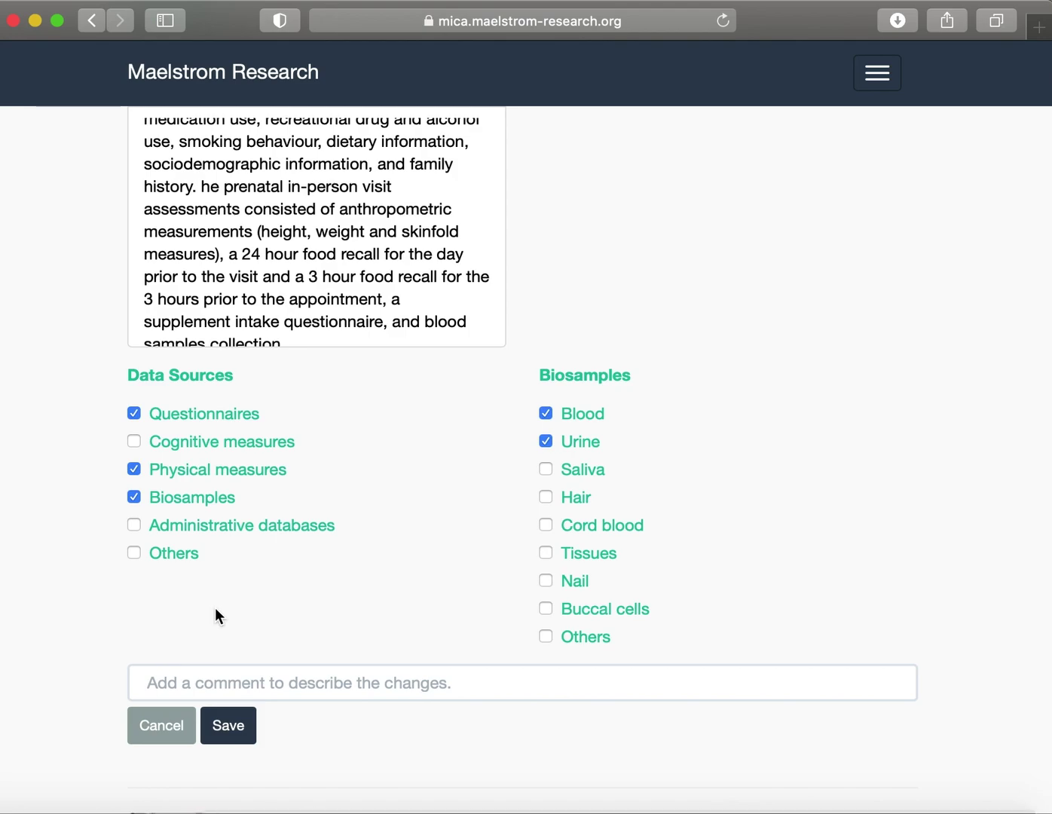
click(545, 637)
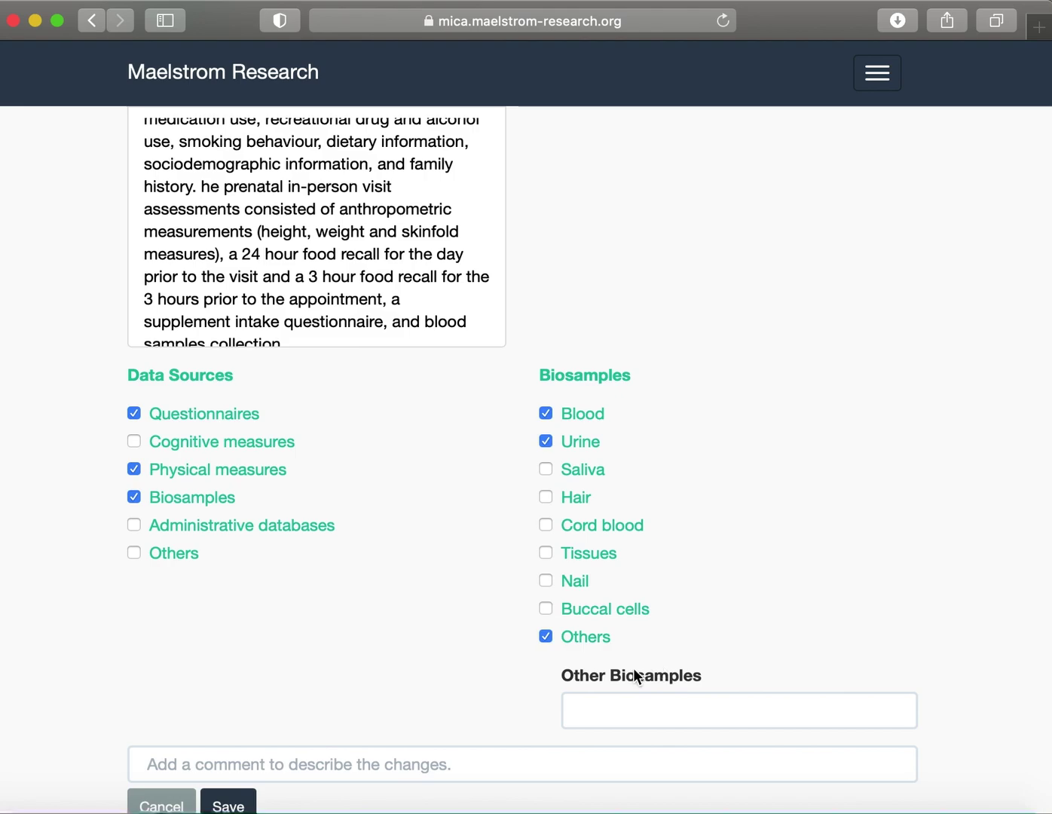
click(546, 636)
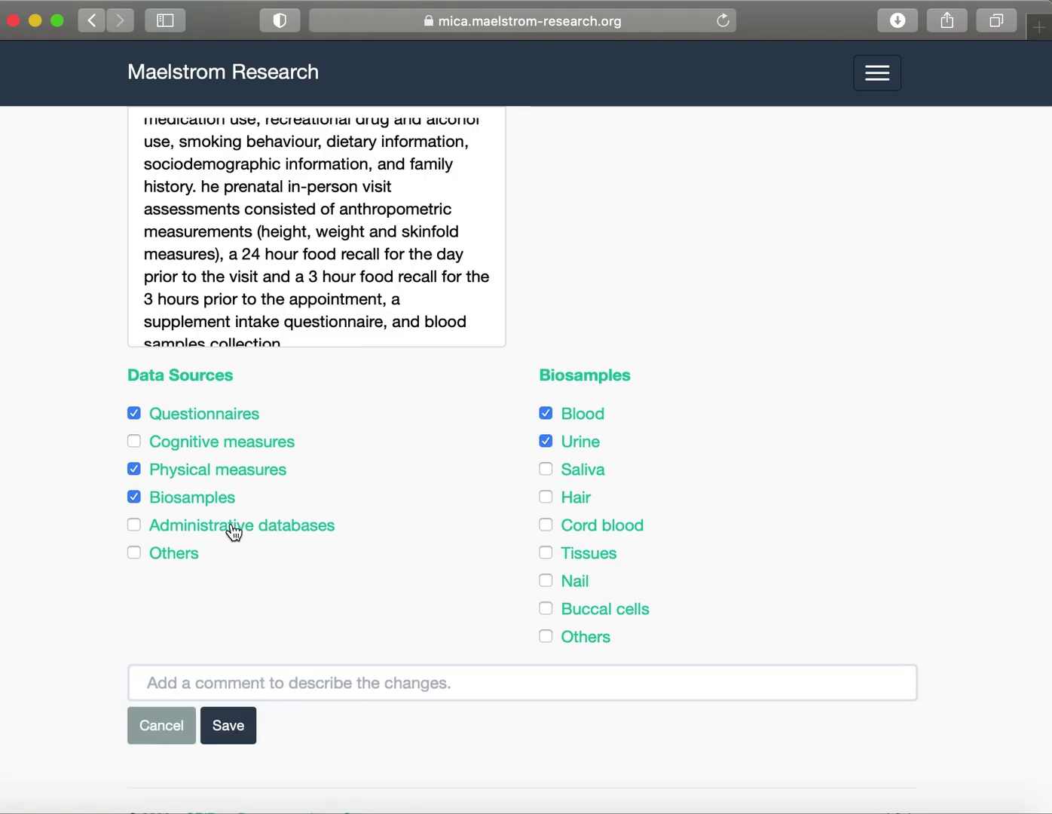
Try the Administrative databases and Others data sources, then untick both again.
click(155, 532)
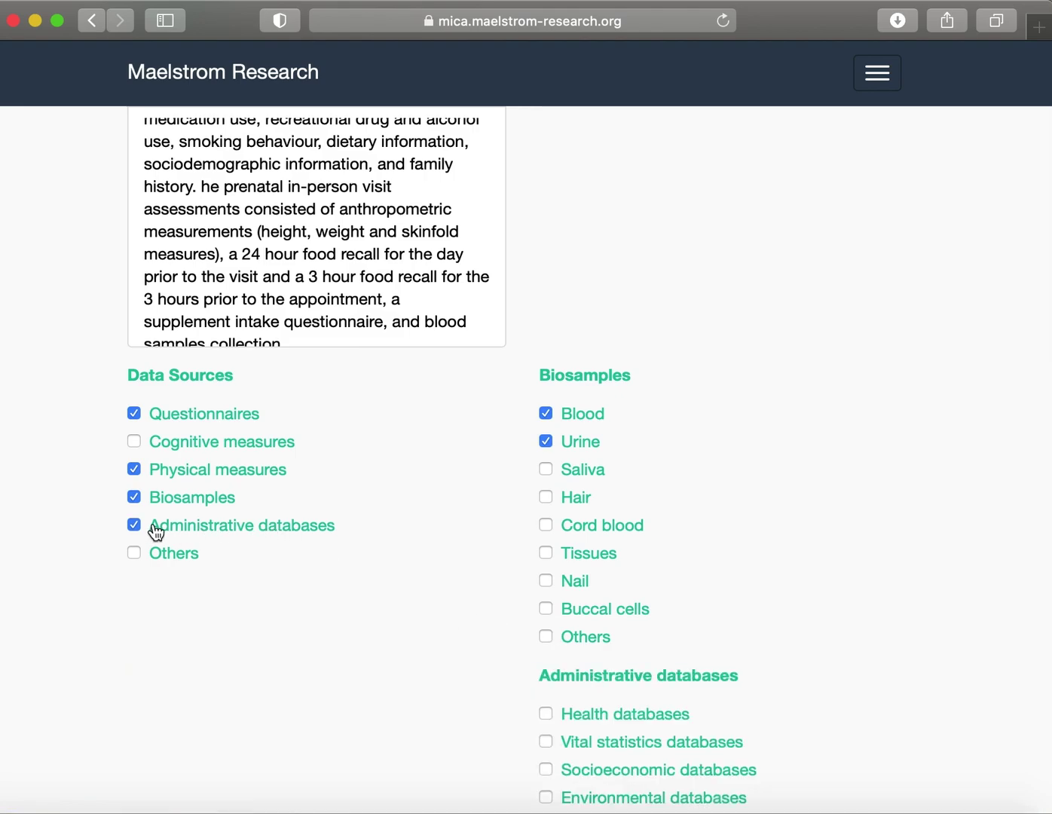
scroll(663, 701, down, 5)
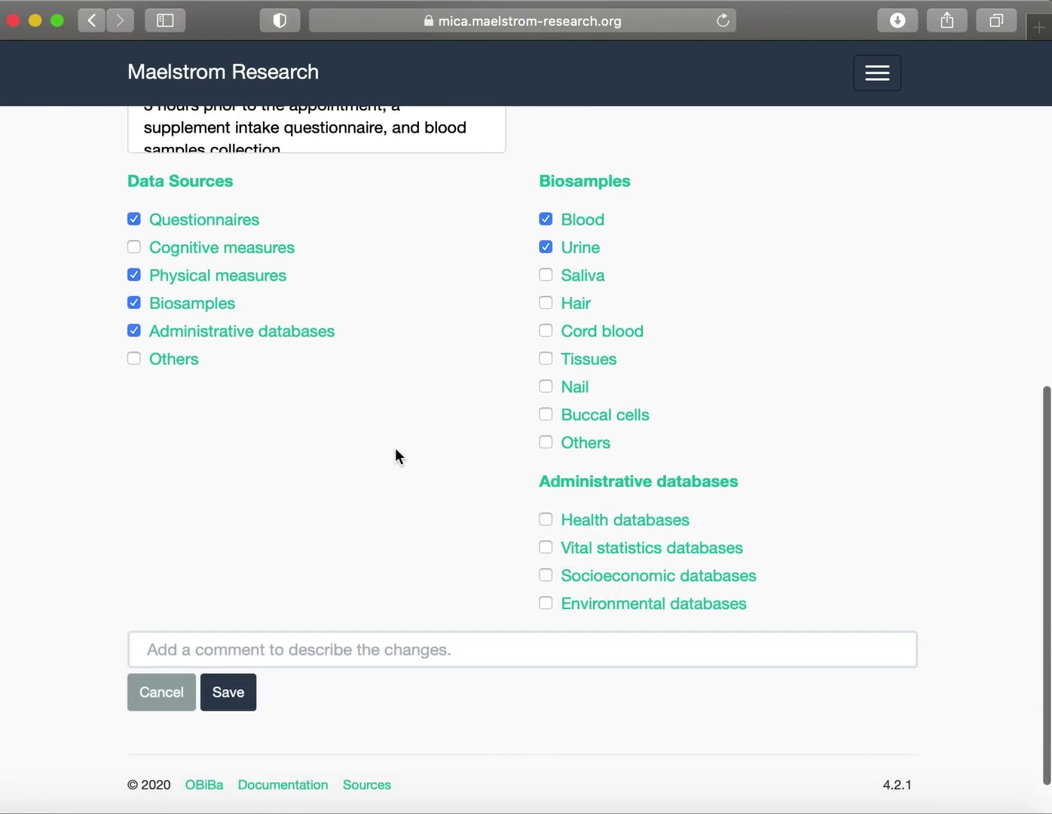
click(270, 338)
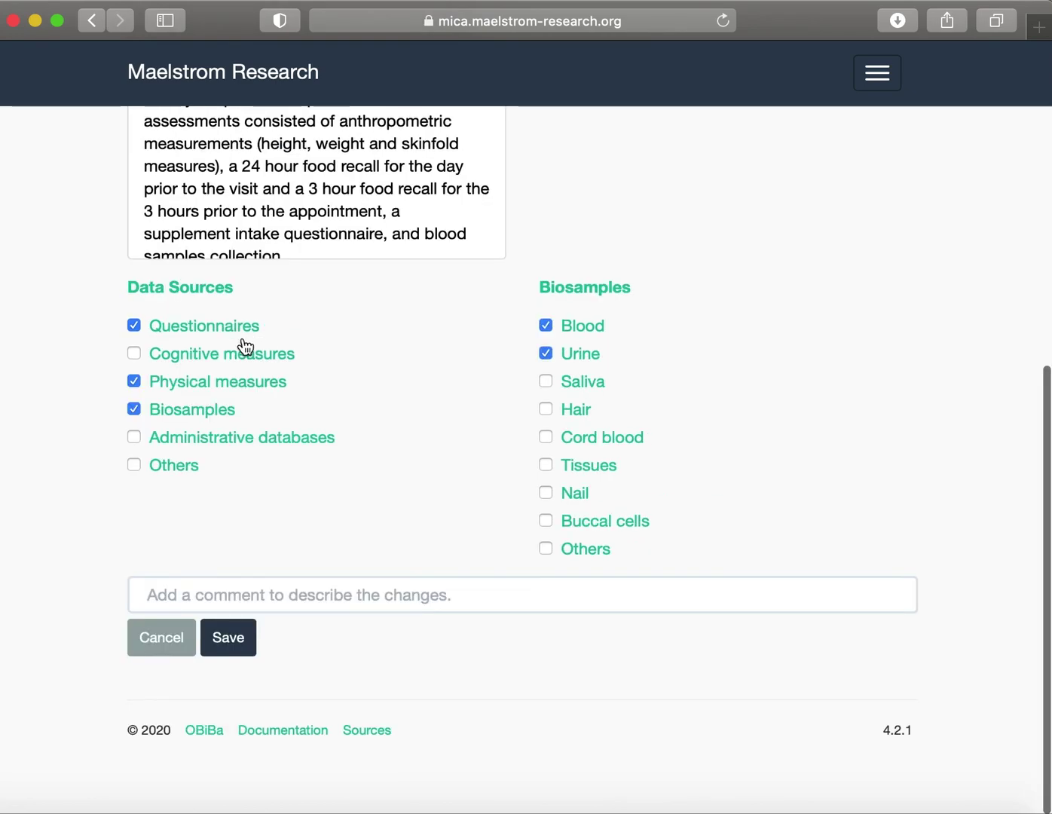
click(133, 466)
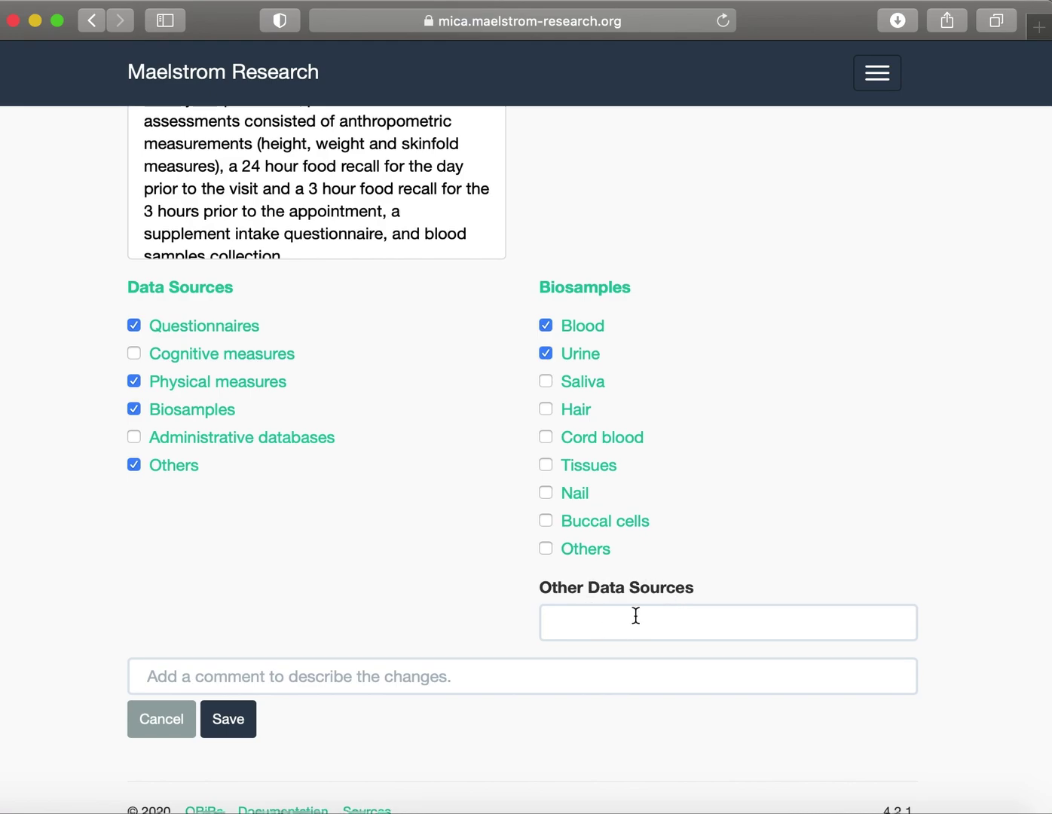
click(135, 466)
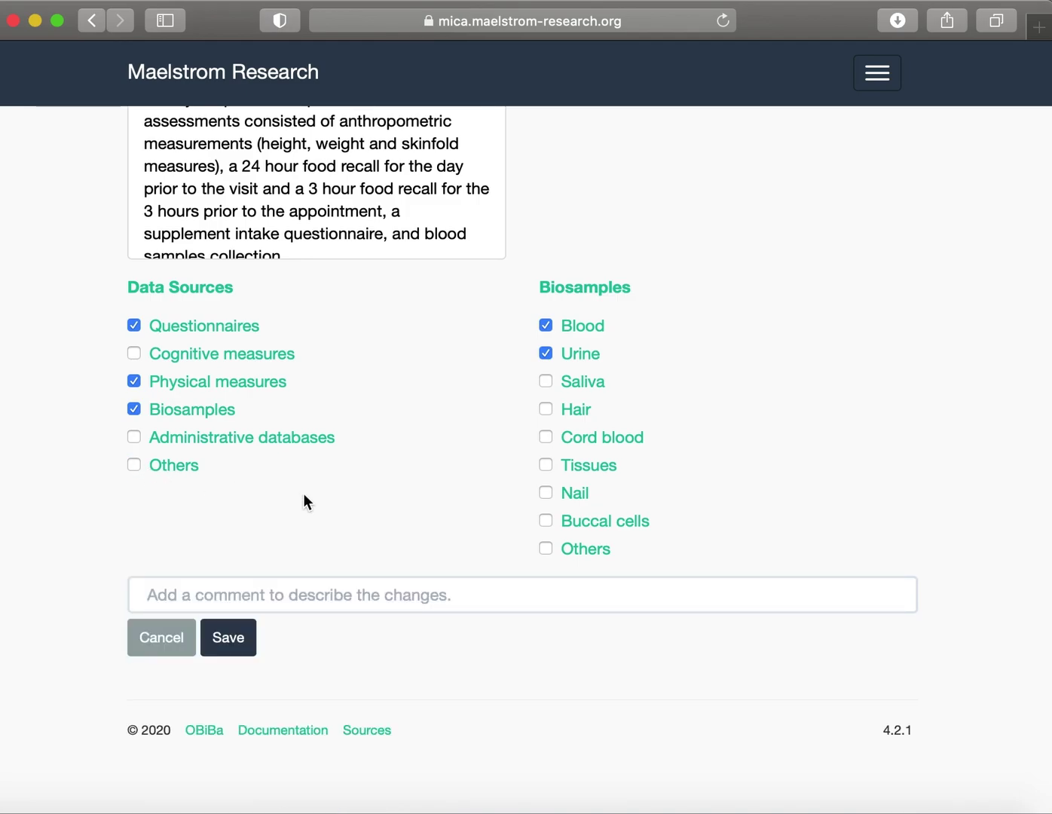
scroll(640, 489, up, 10)
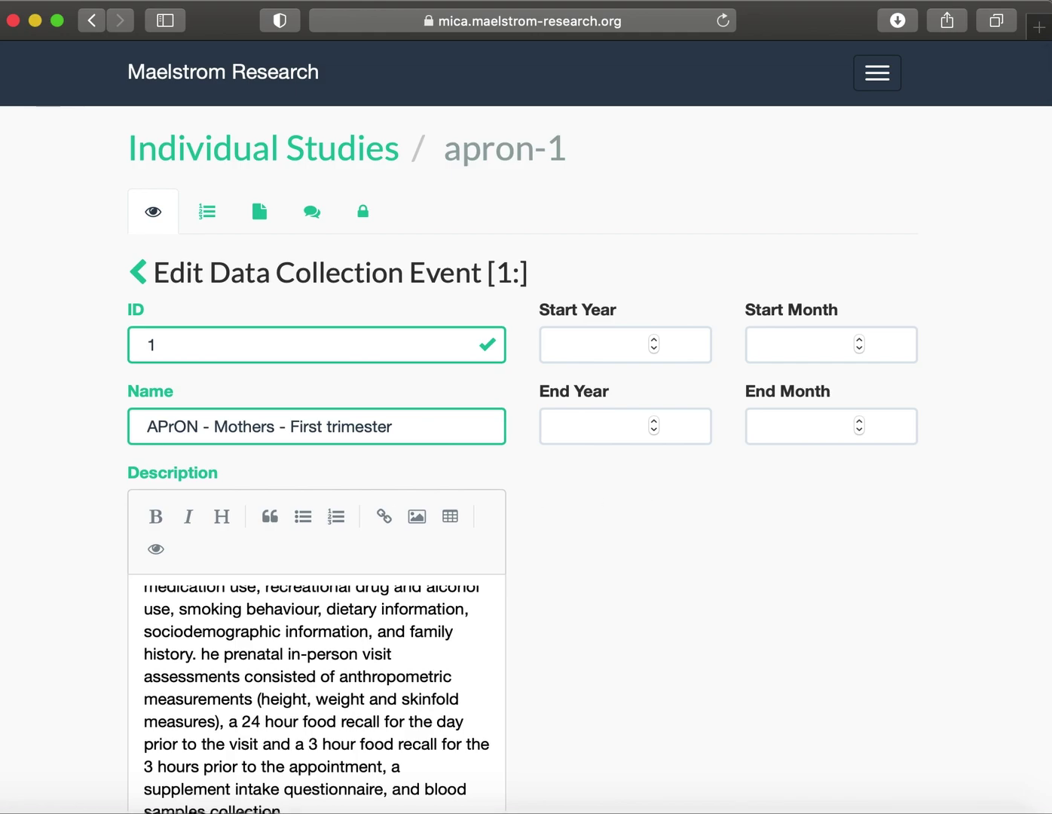
Set the event period from January 2009 to June 2012 and save the event.
click(599, 347)
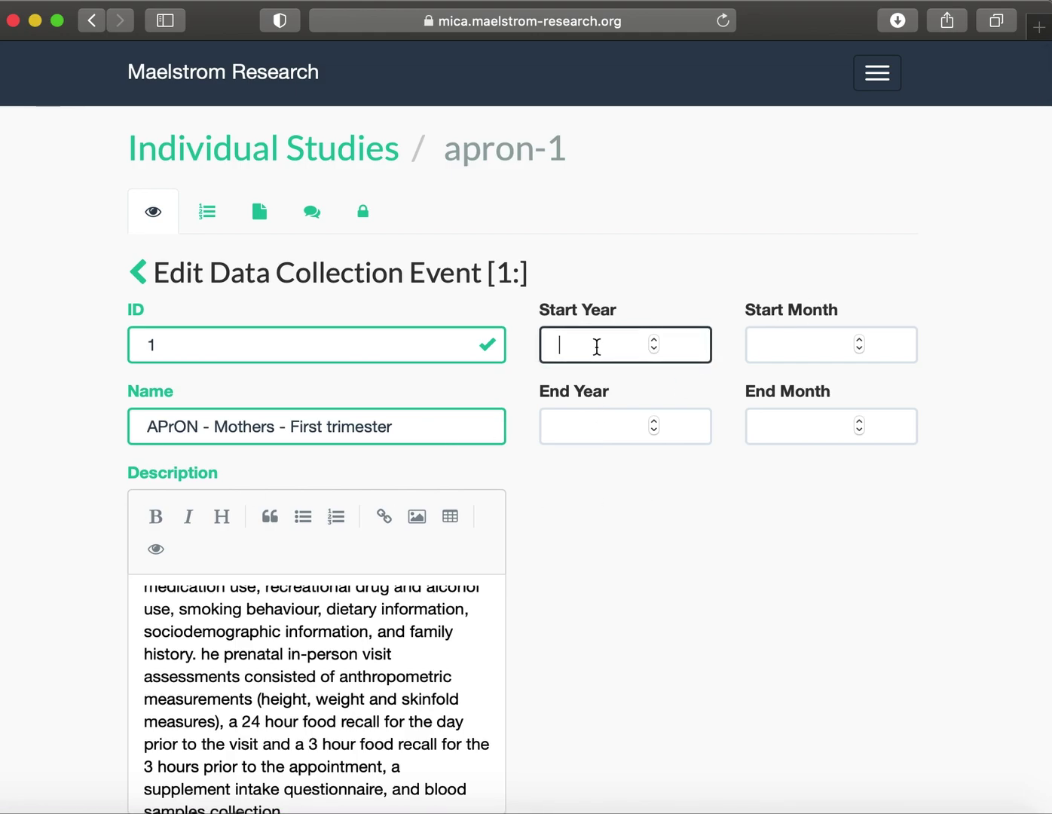
text(2009)
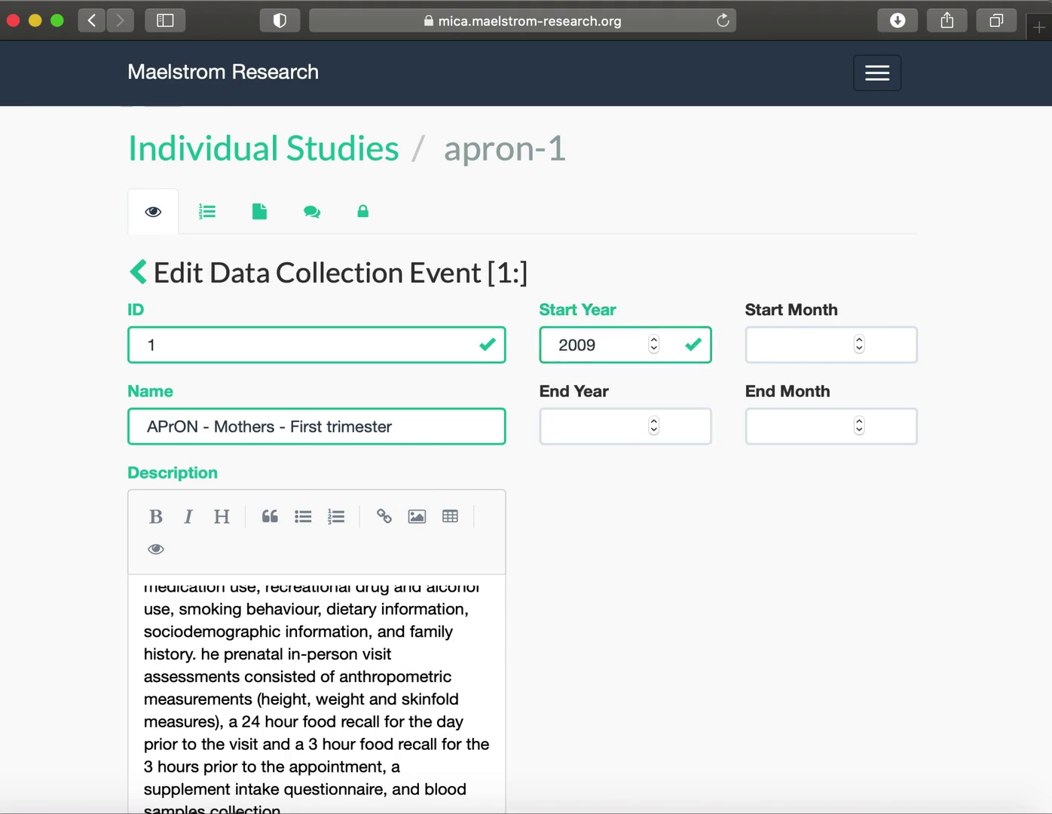
click(596, 427)
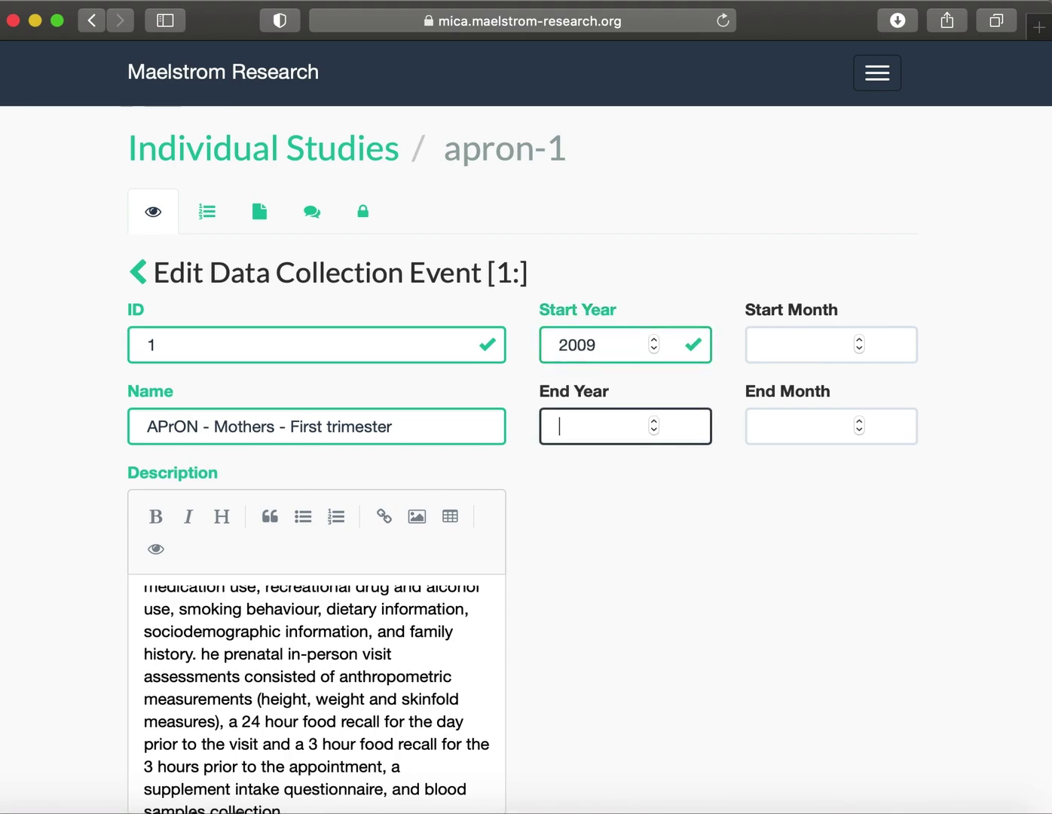
text(2012)
click(799, 344)
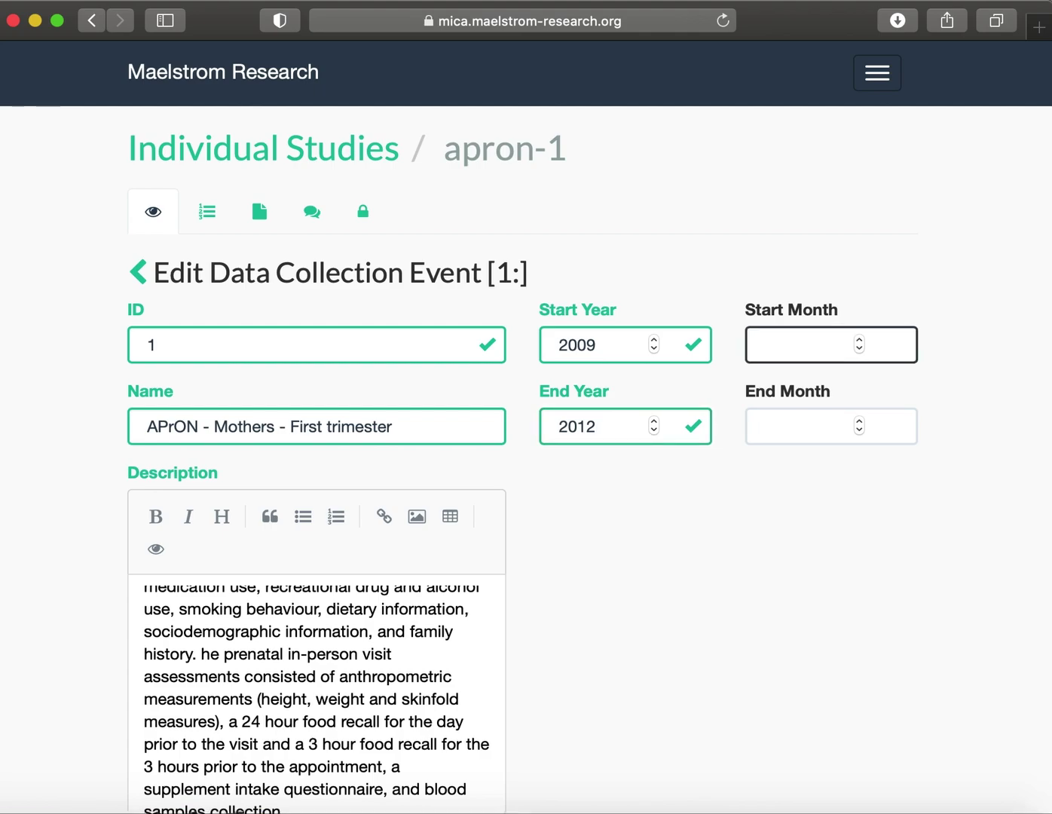
text(1)
click(799, 427)
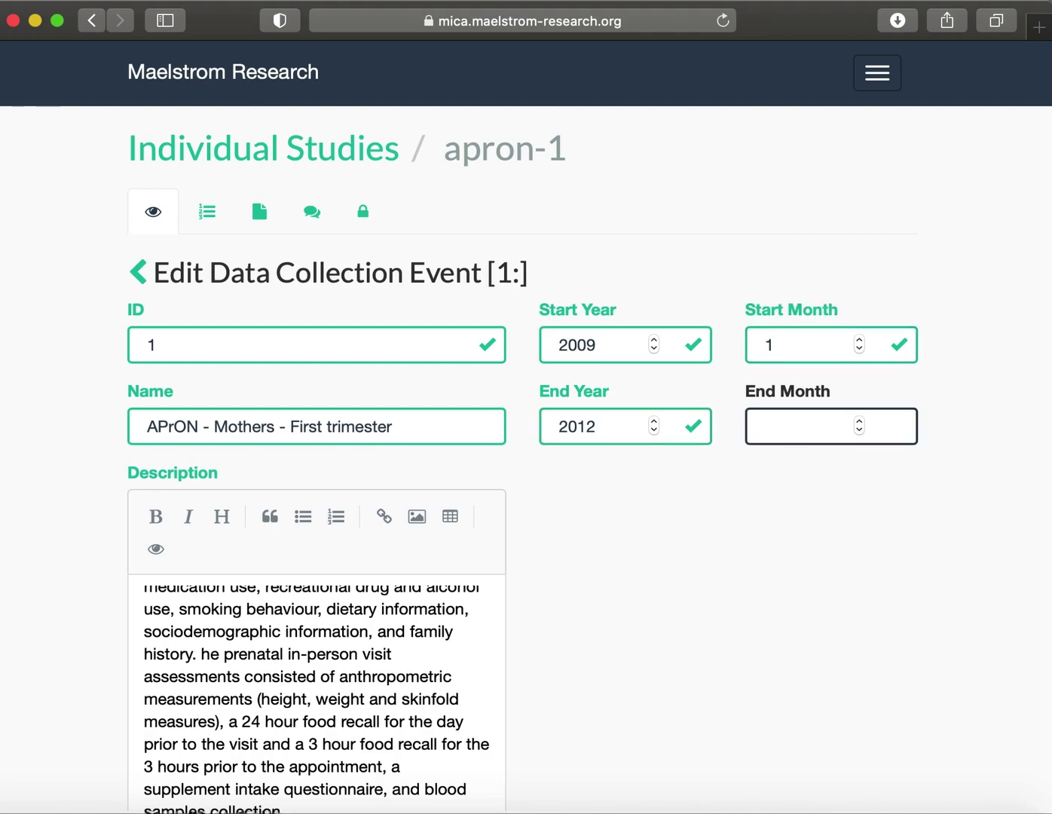
text(6)
scroll(607, 435, down, 7)
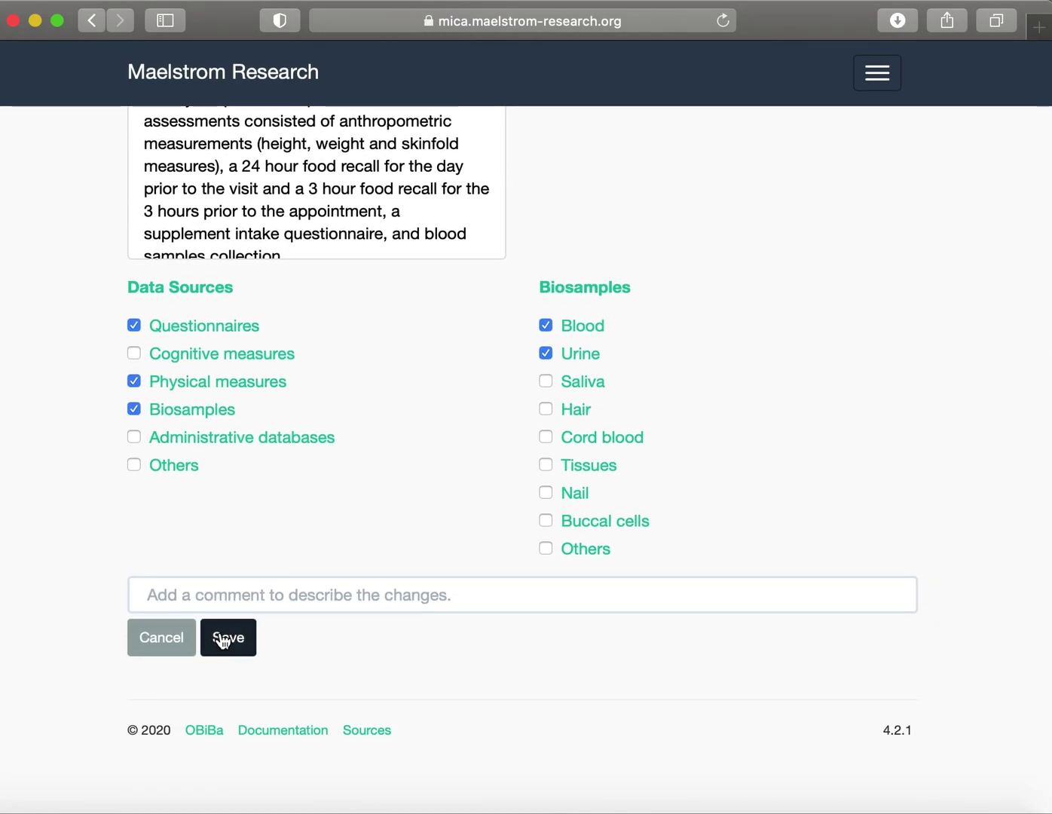
click(223, 641)
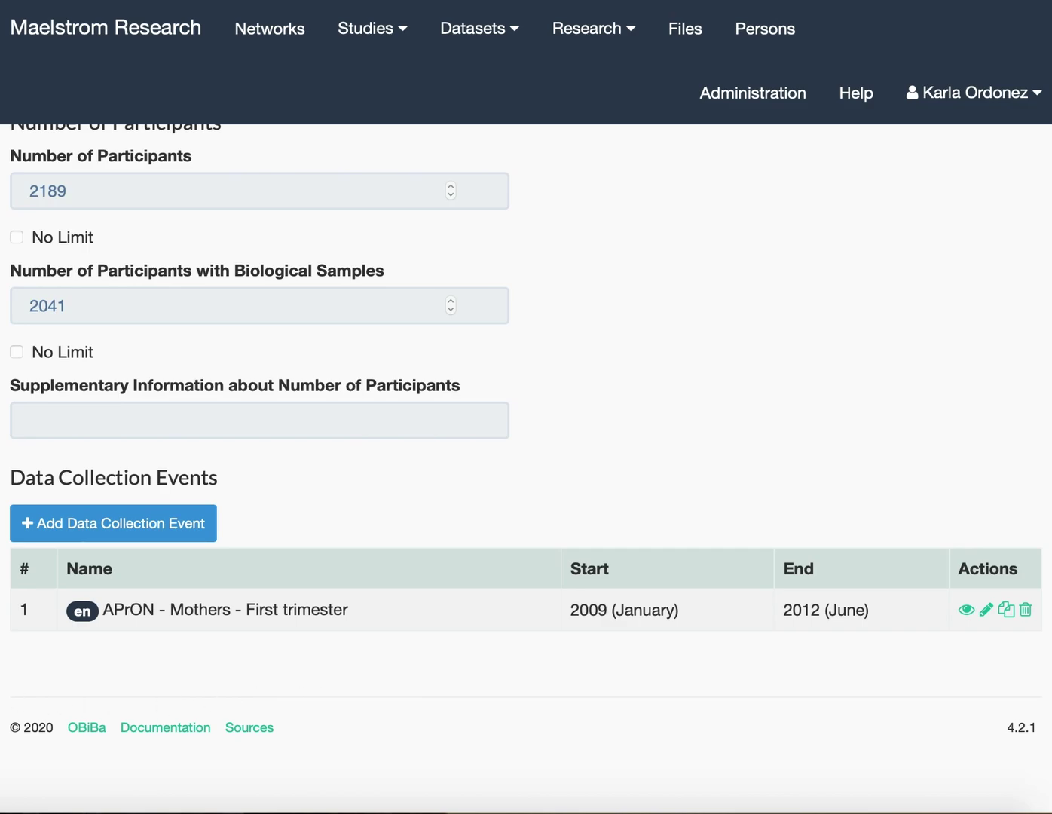
click(123, 525)
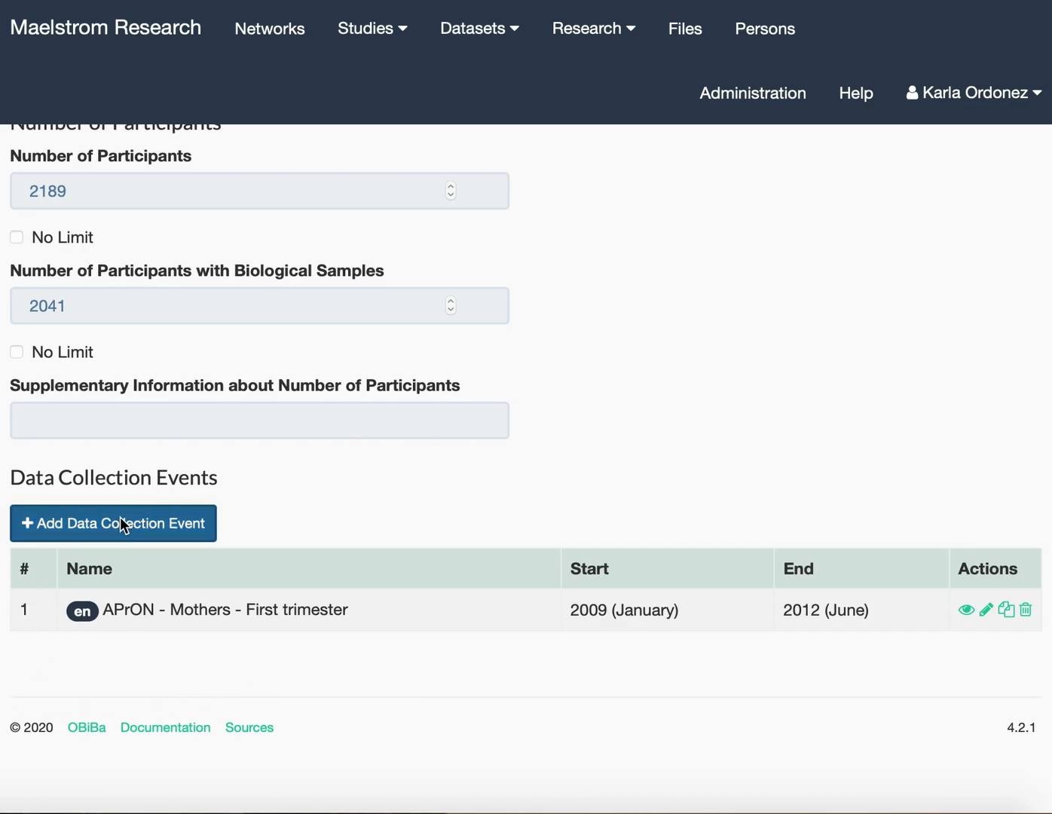
scroll(121, 516, down, 5)
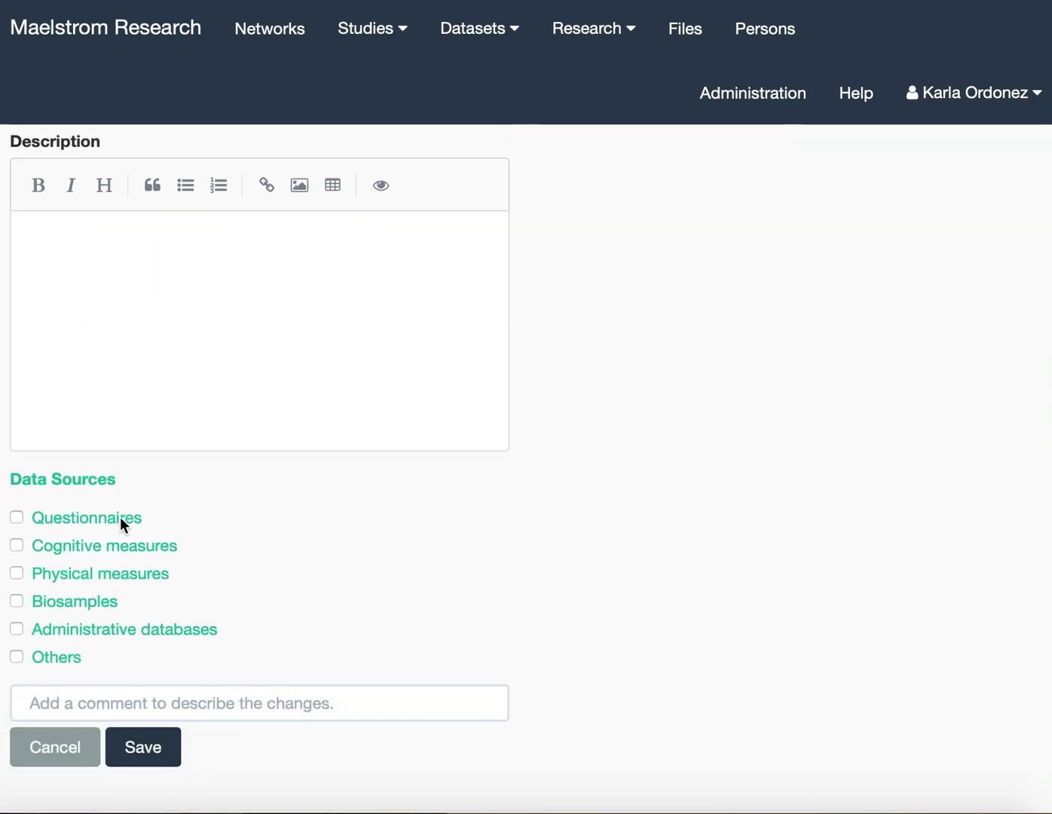
click(73, 633)
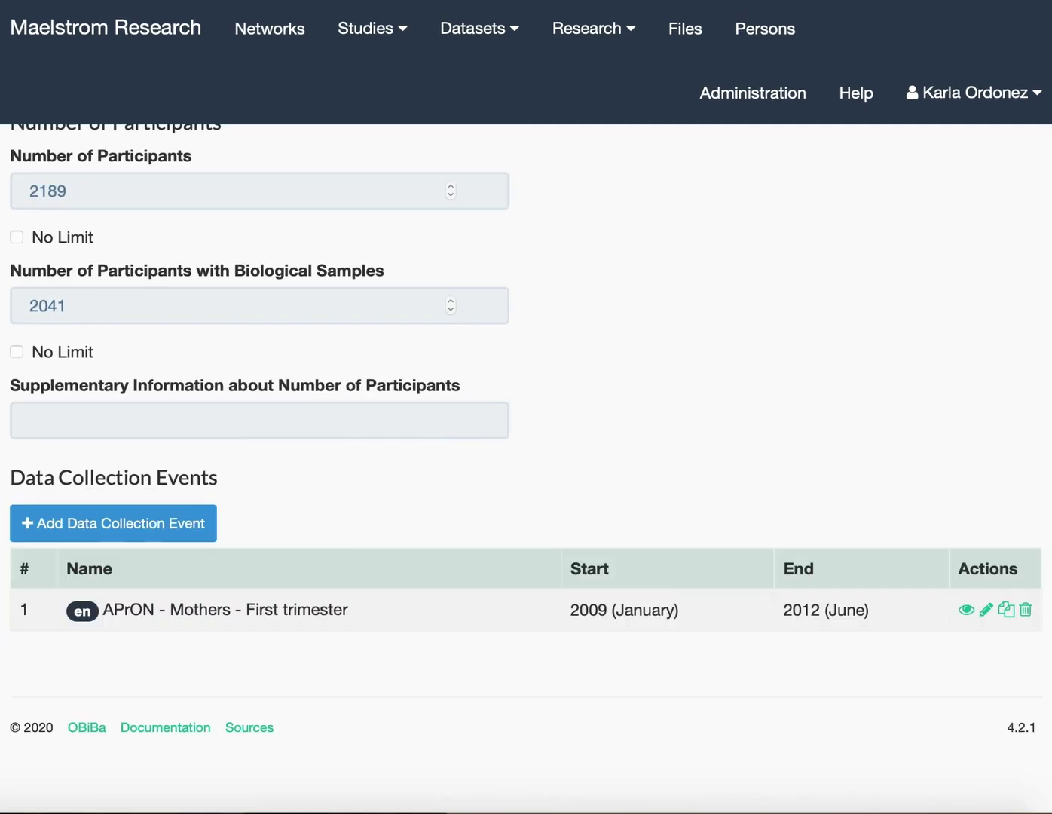
click(1006, 610)
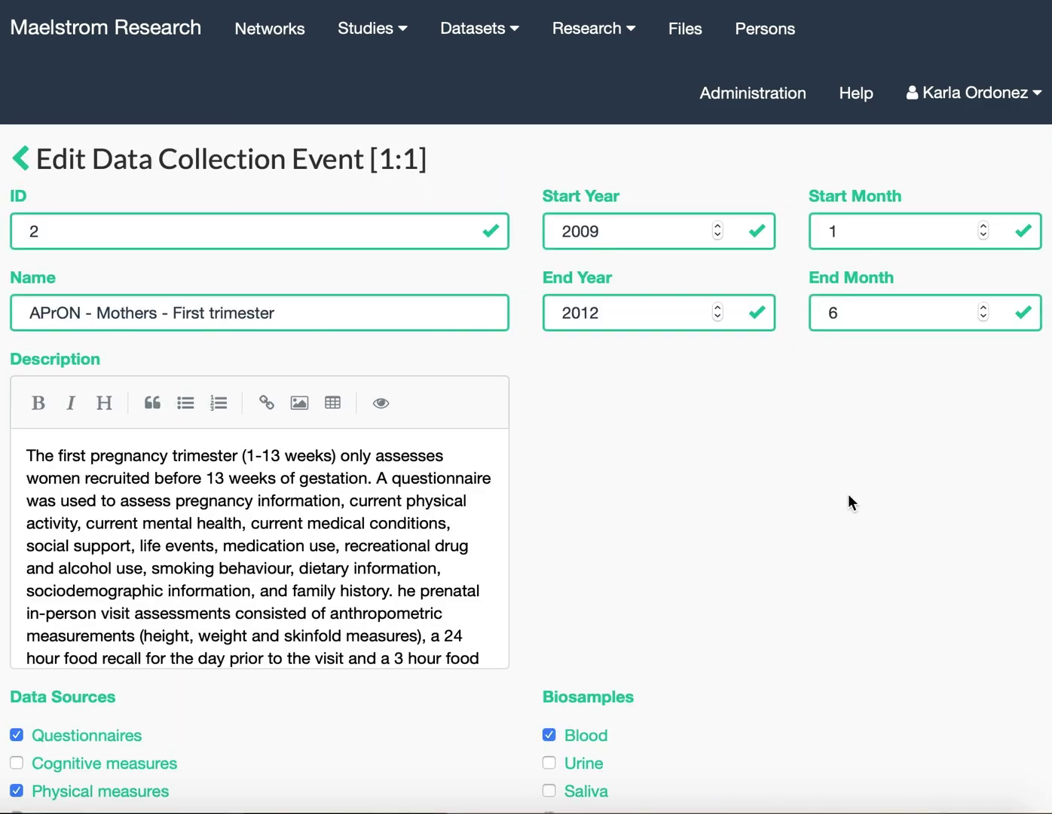
Rename the event to 'APrON - Mothers - Second trimester' and change its start month to May.
scroll(780, 481, down, 2)
scroll(780, 481, up, 2)
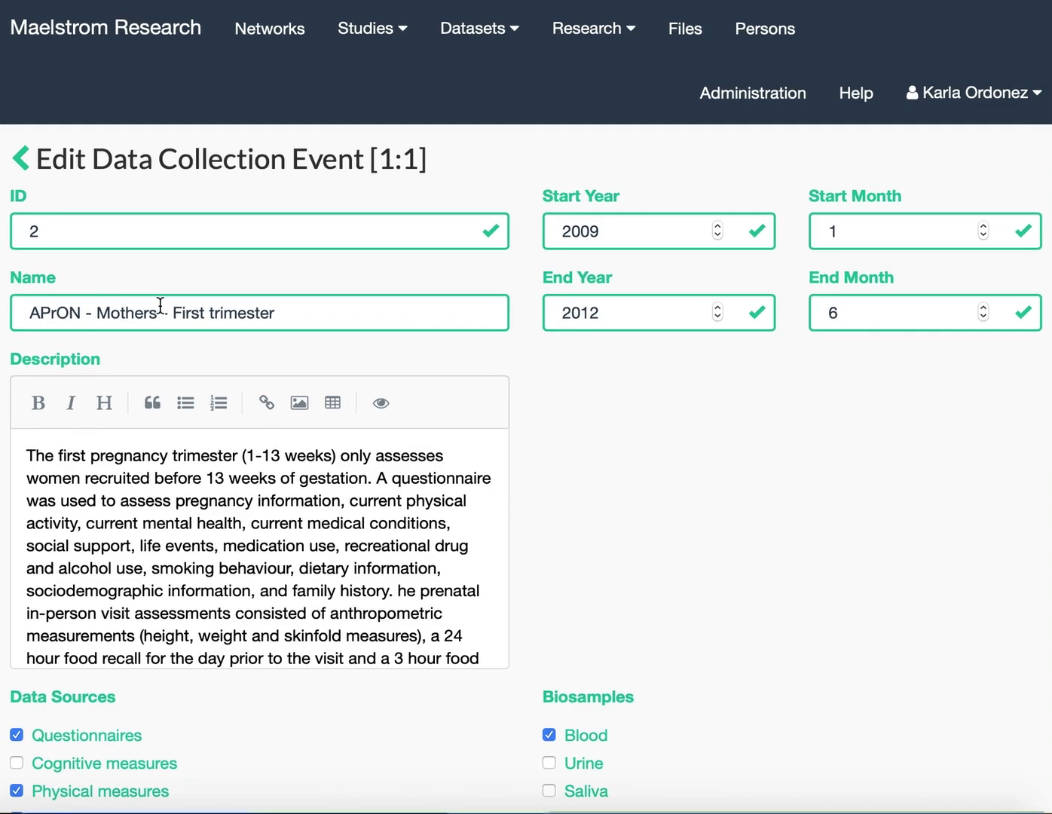
double_click(192, 313)
text(Second)
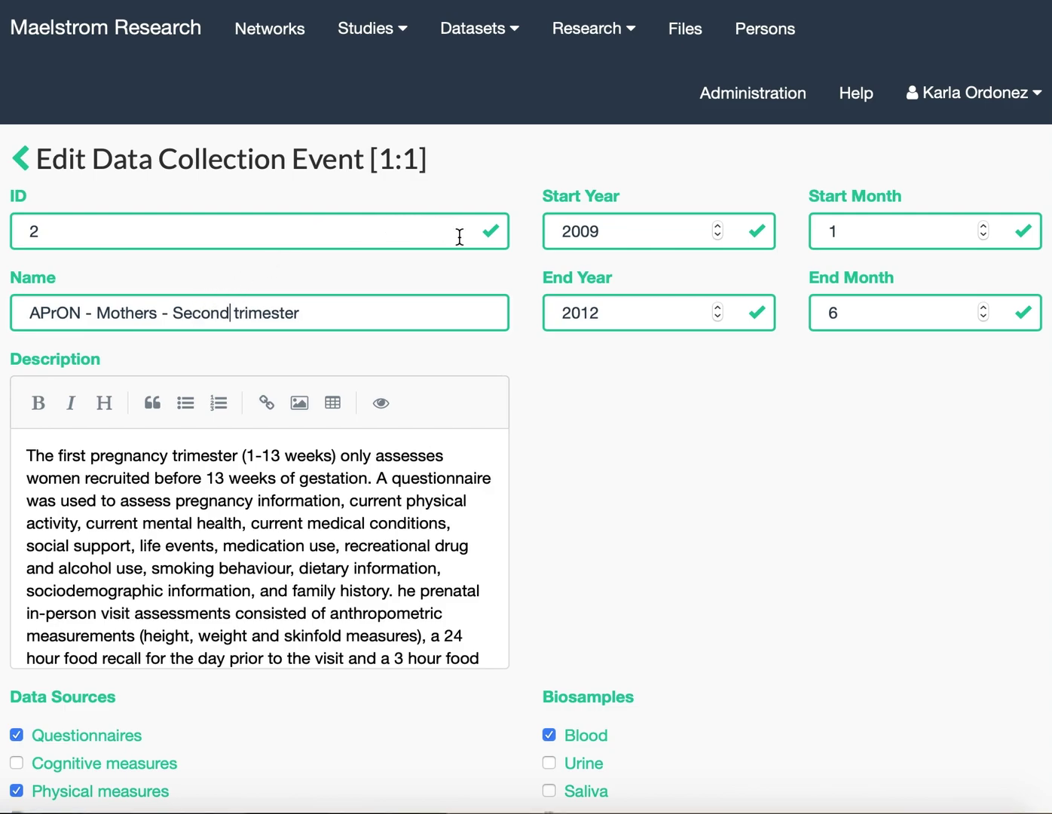
double_click(910, 238)
text(5)
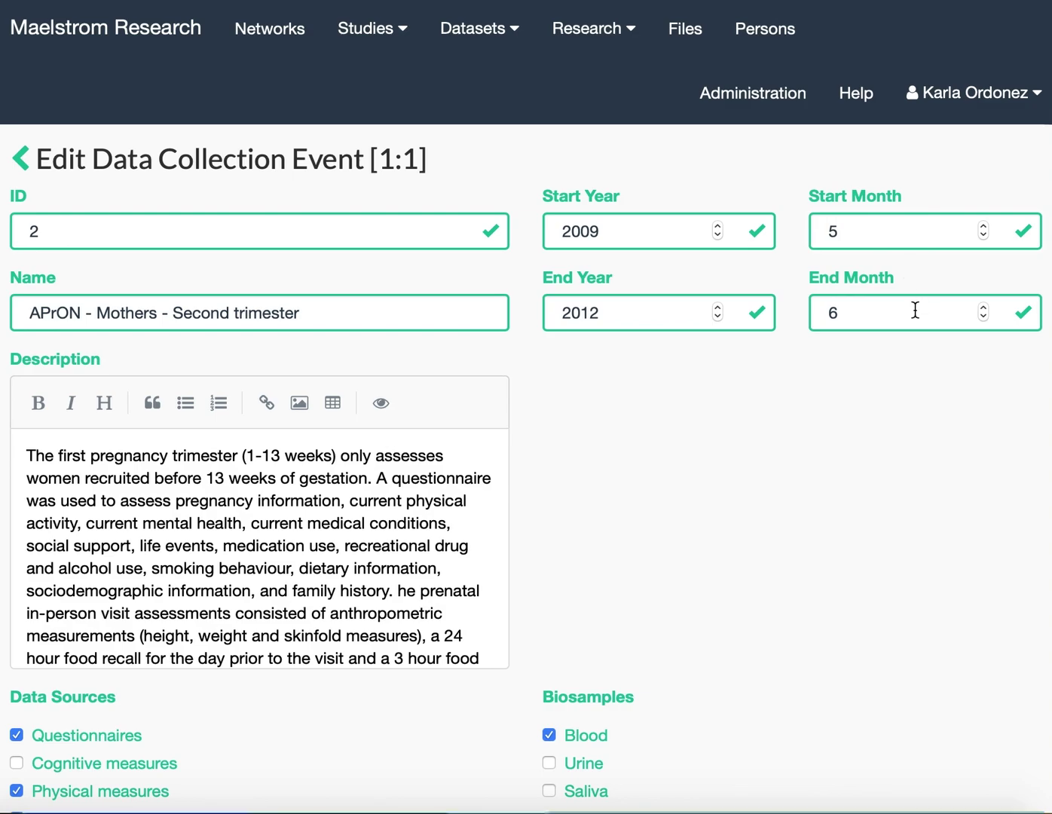
text(9)
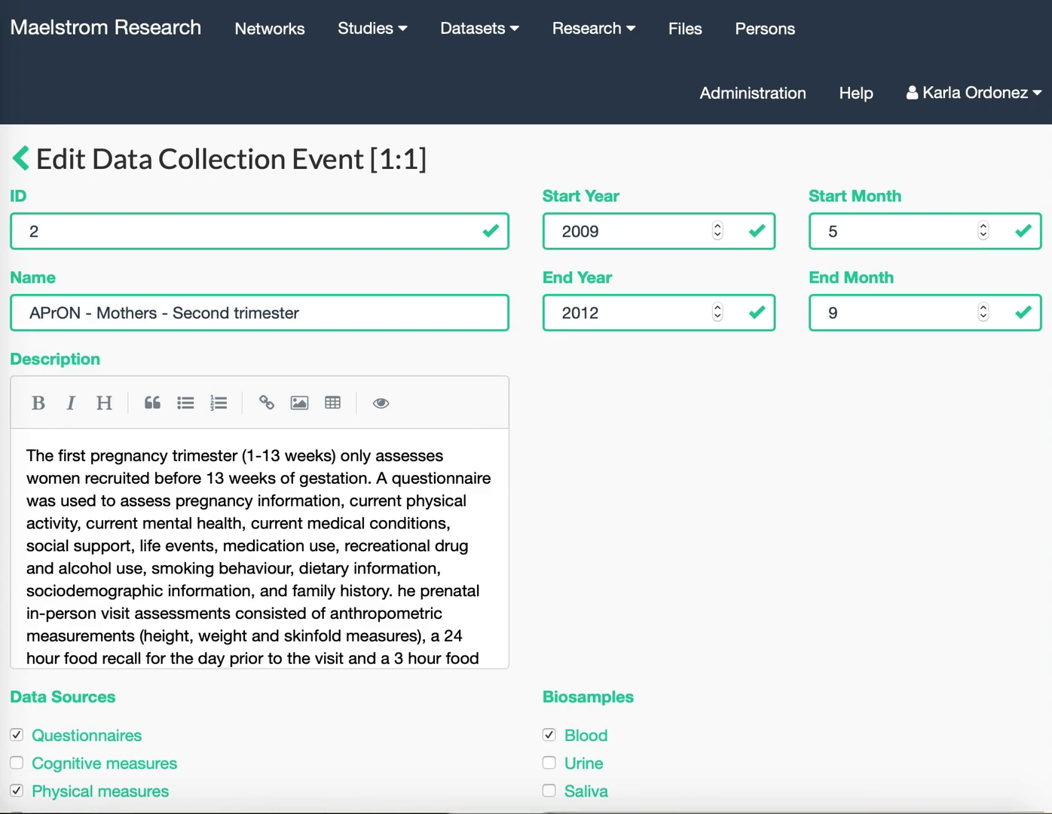
Replace the description with the second-trimester text, mark Urine as a biosample, and save.
drag(28, 452, 336, 696)
key(BackSpace)
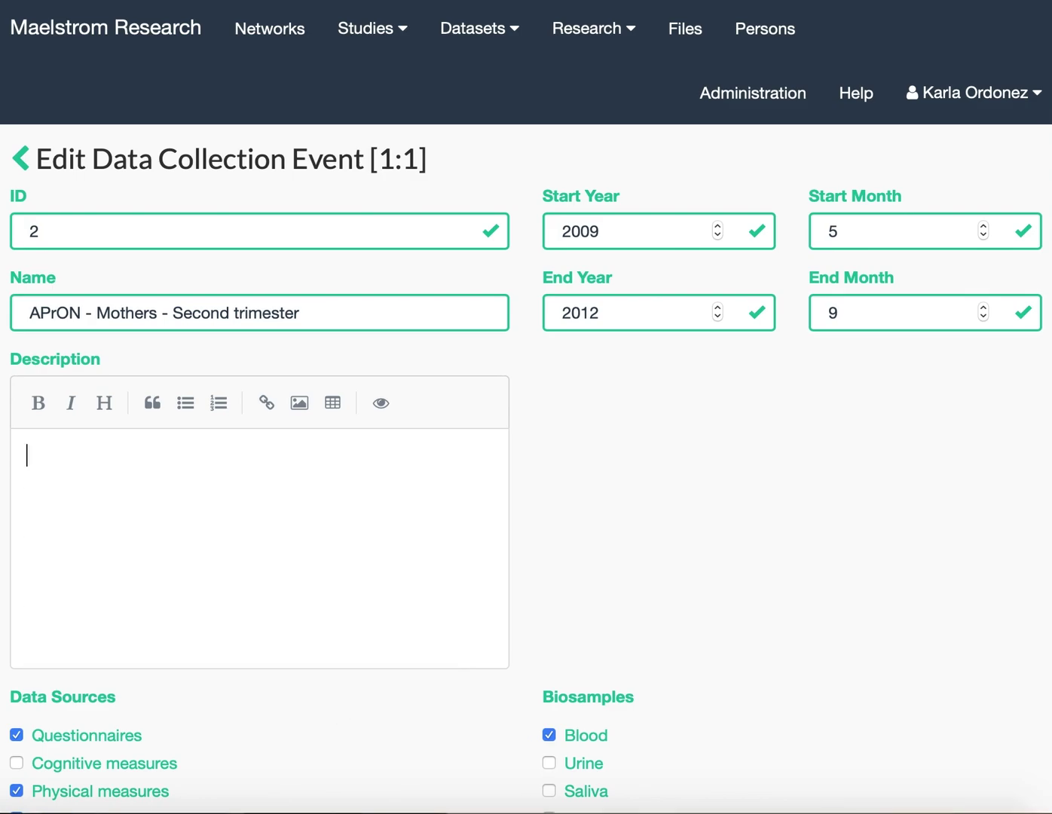
key(super+v)
scroll(348, 630, up, 3)
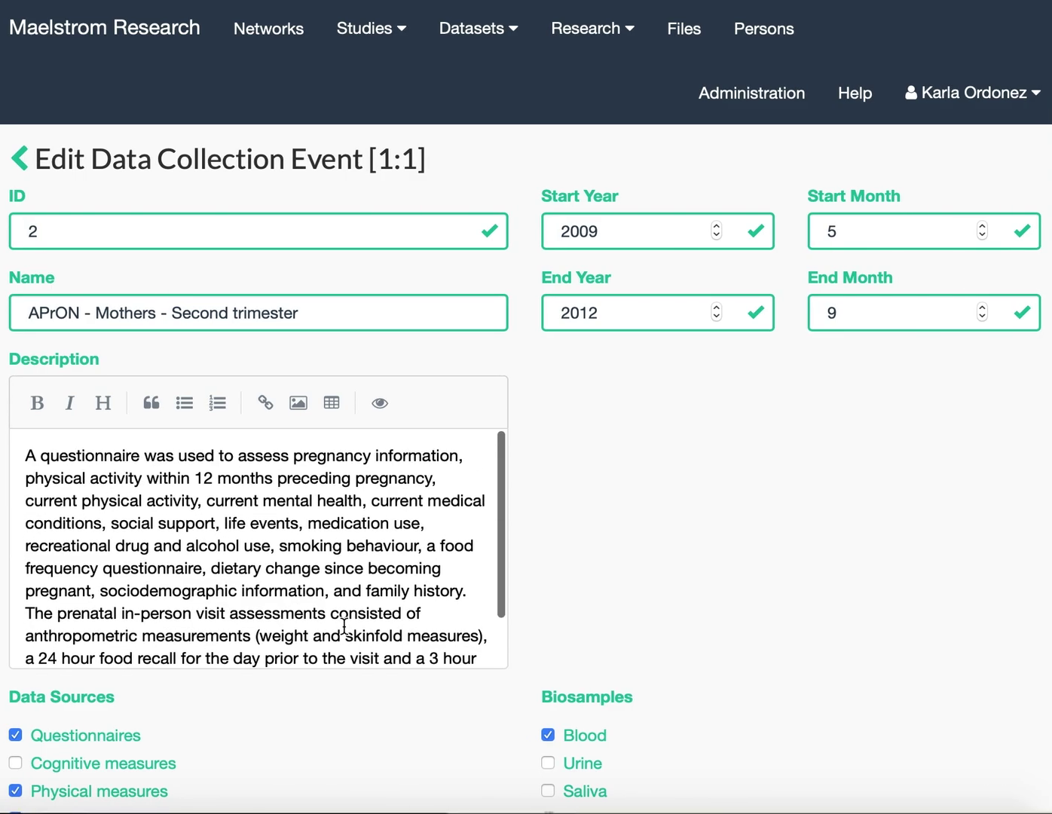
scroll(173, 677, down, 5)
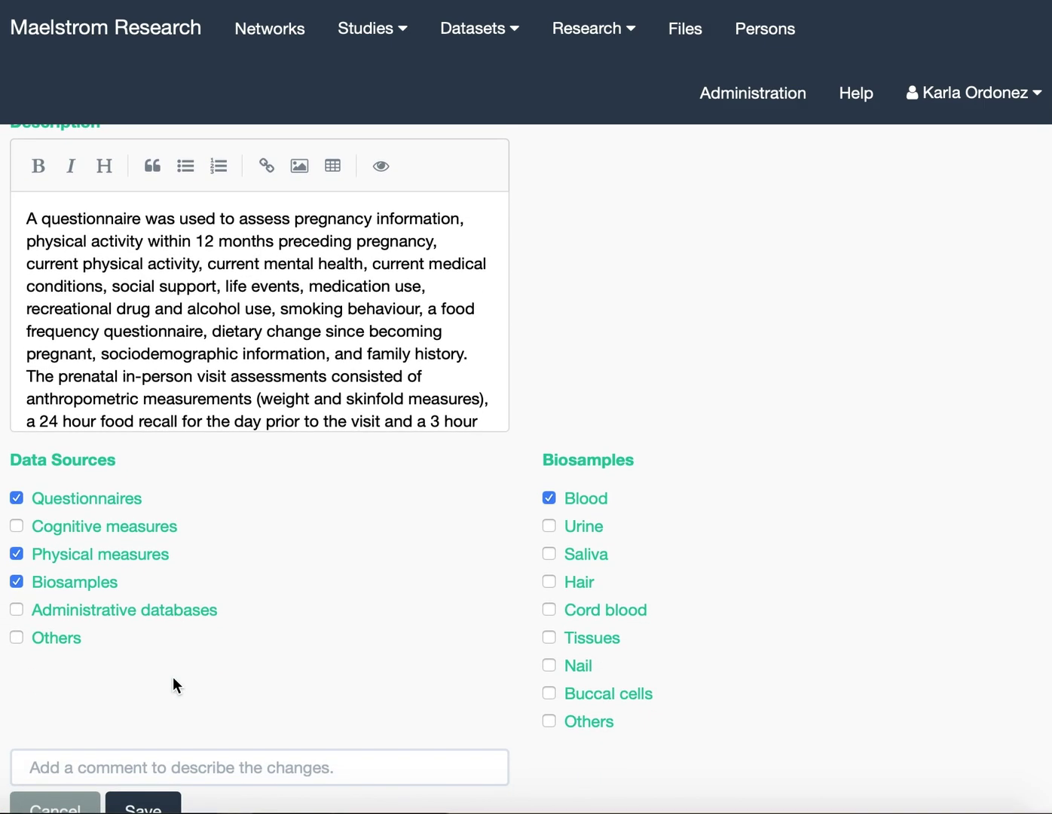
click(584, 527)
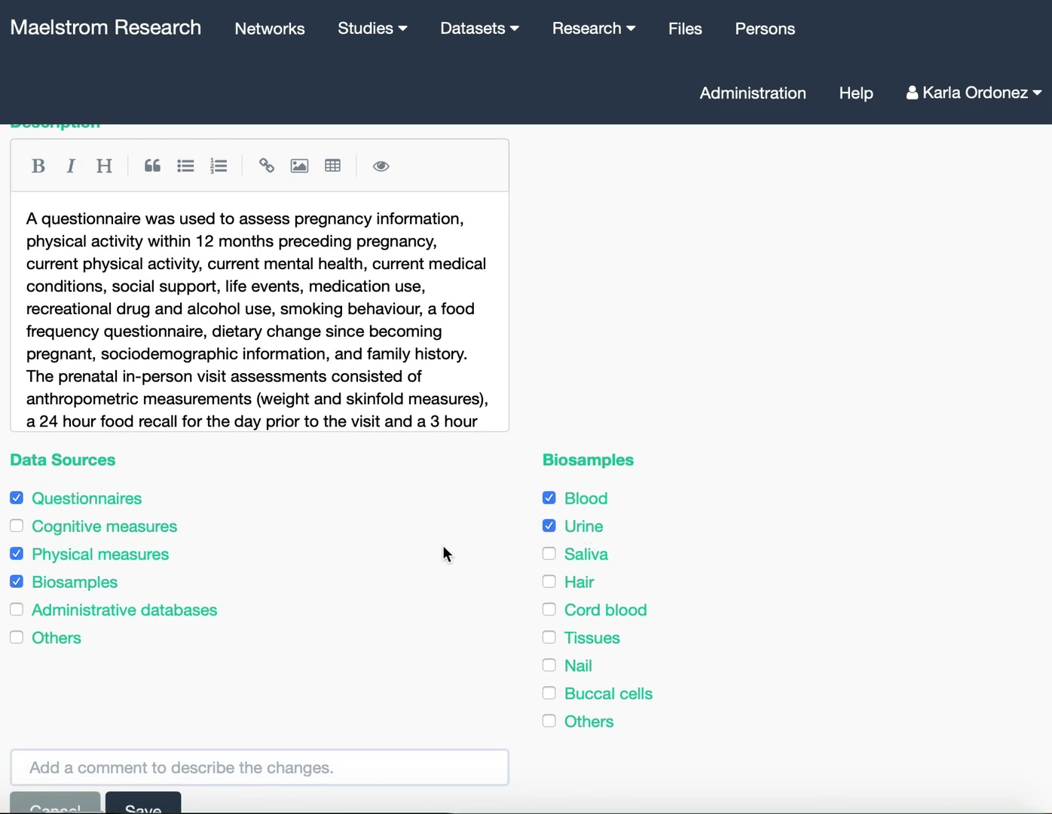
scroll(443, 548, down, 2)
click(157, 727)
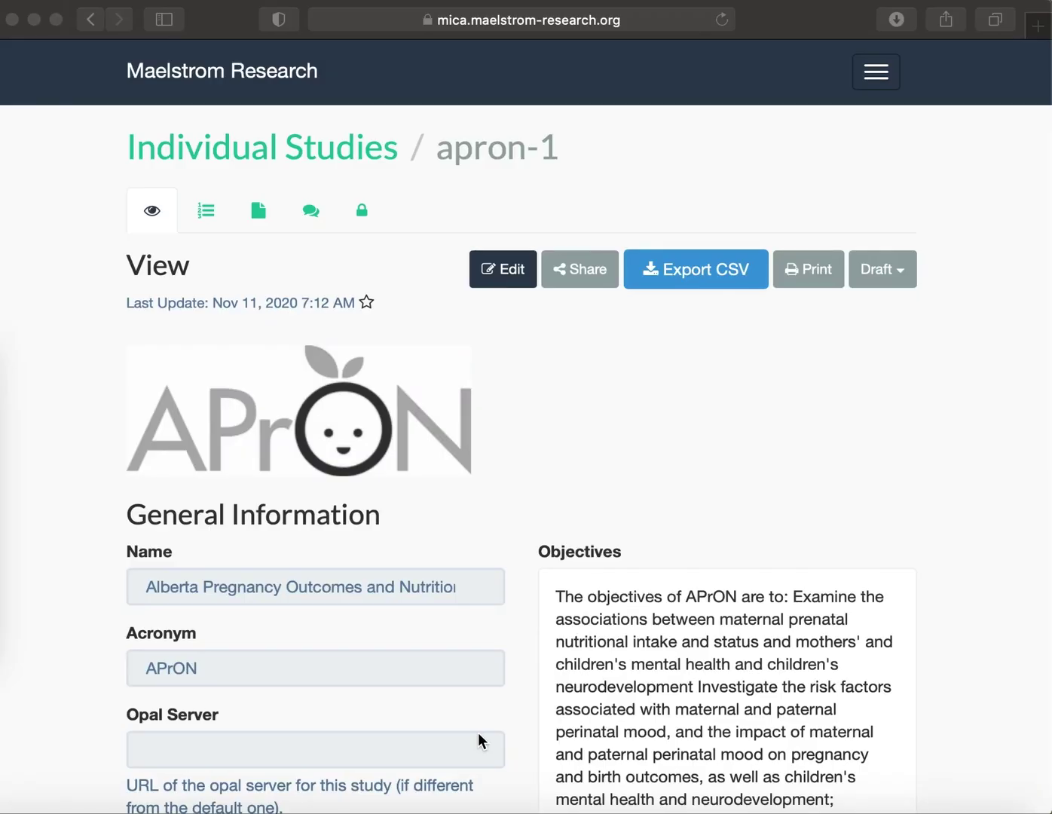
scroll(478, 738, down, 20)
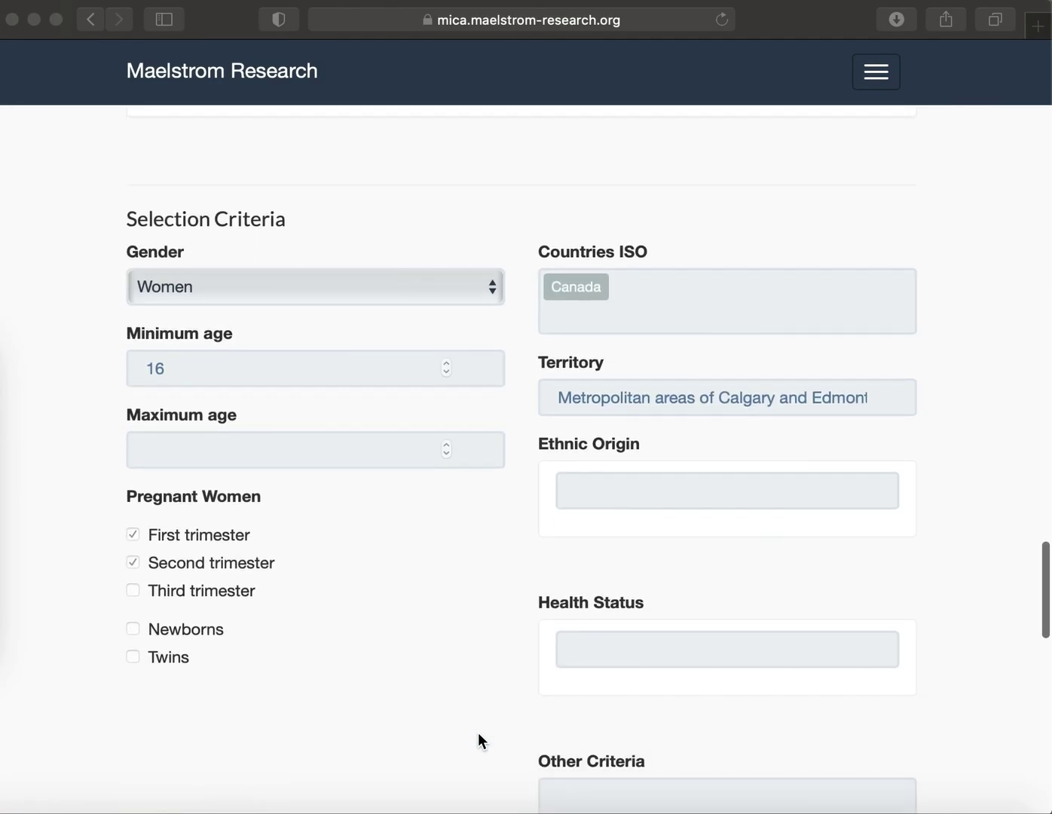
scroll(480, 720, down, 20)
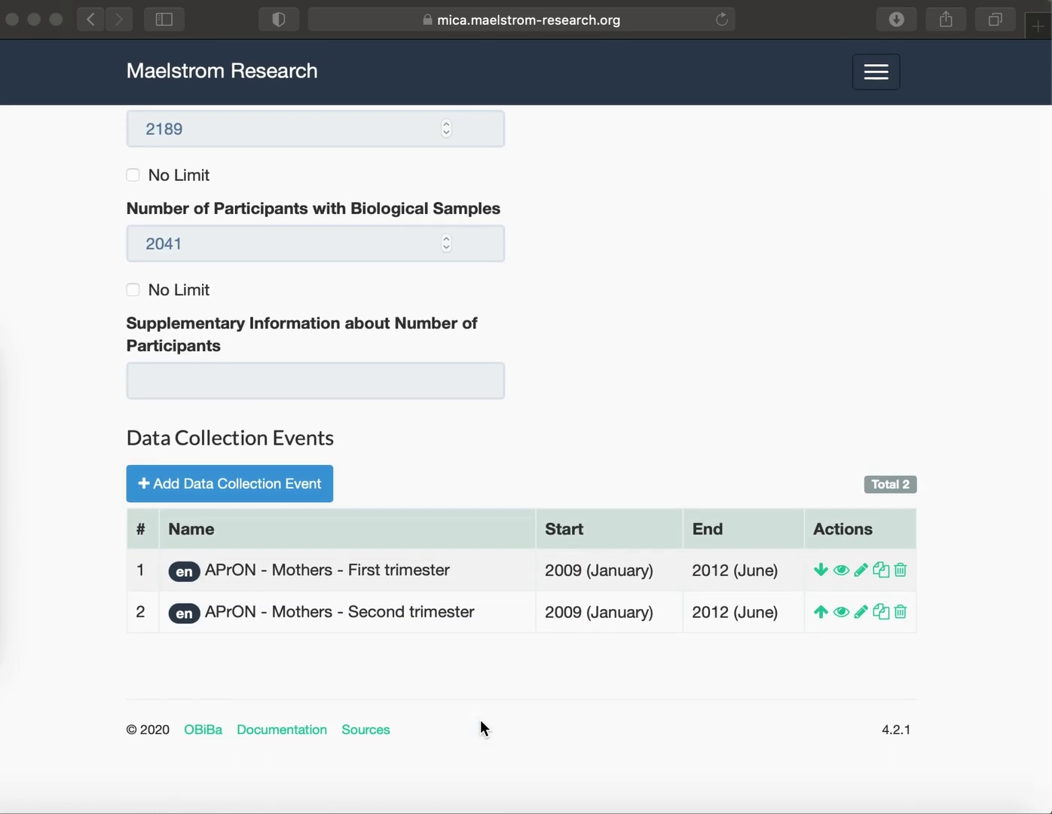
click(822, 612)
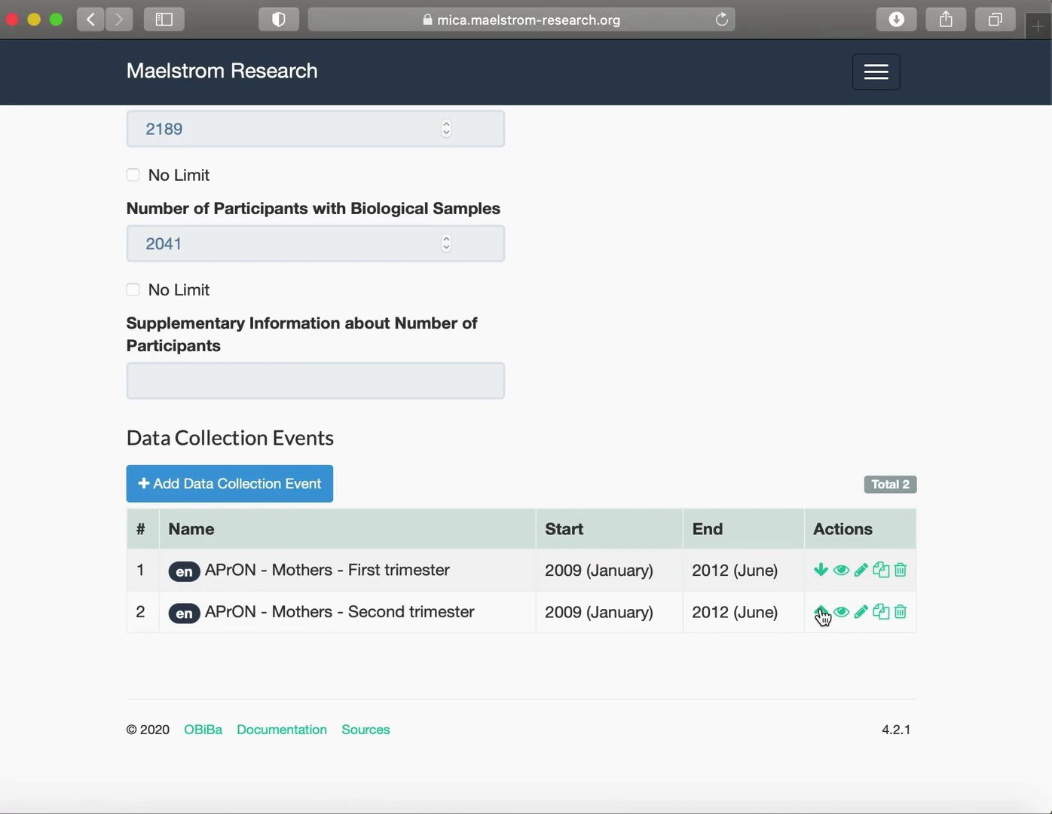
click(820, 613)
scroll(818, 592, up, 2)
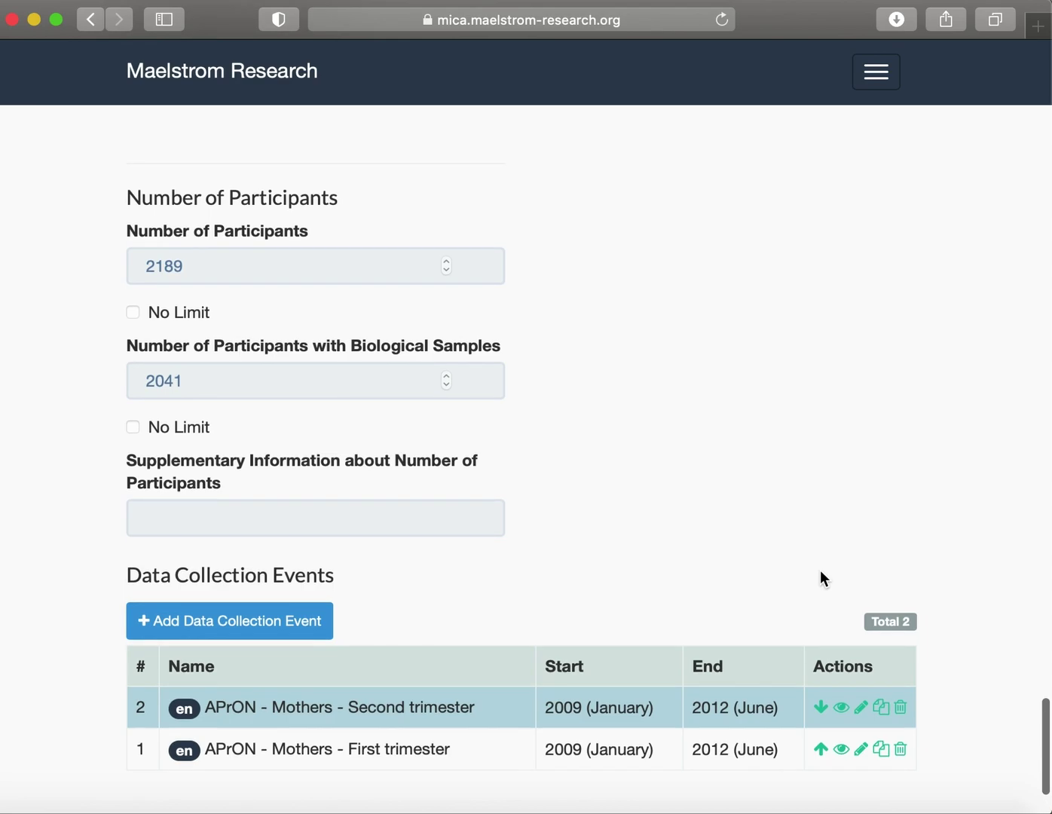
click(821, 696)
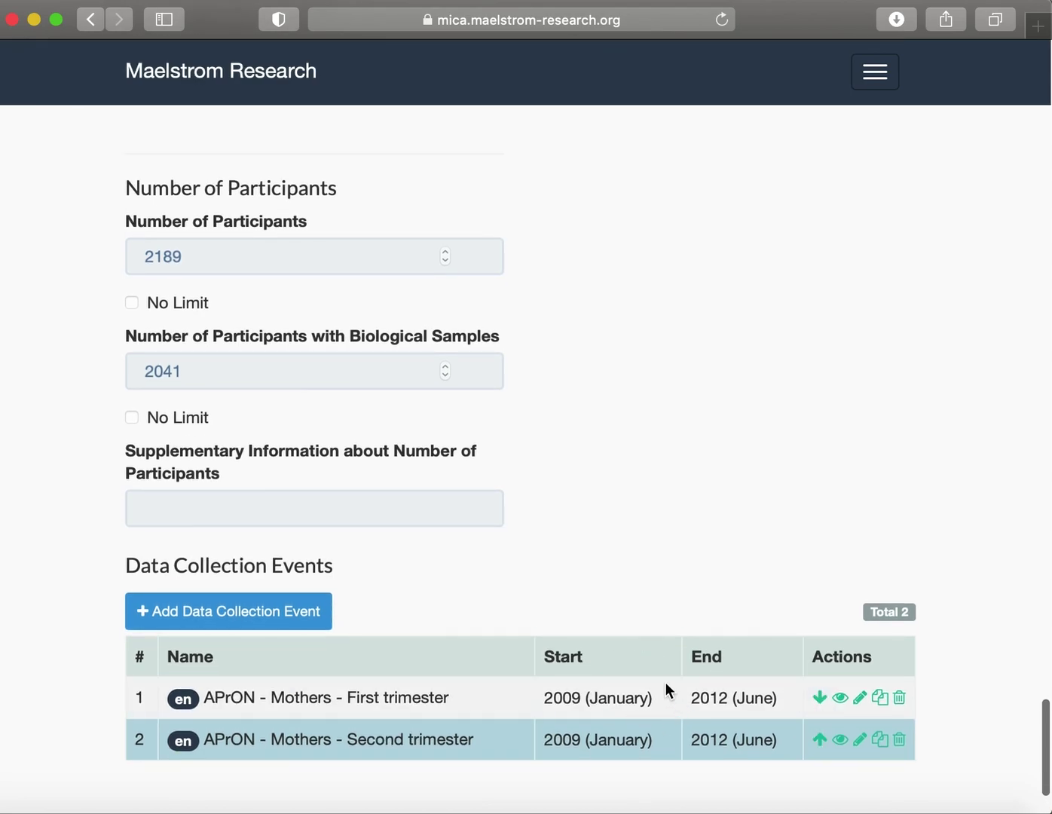
scroll(665, 690, down, 2)
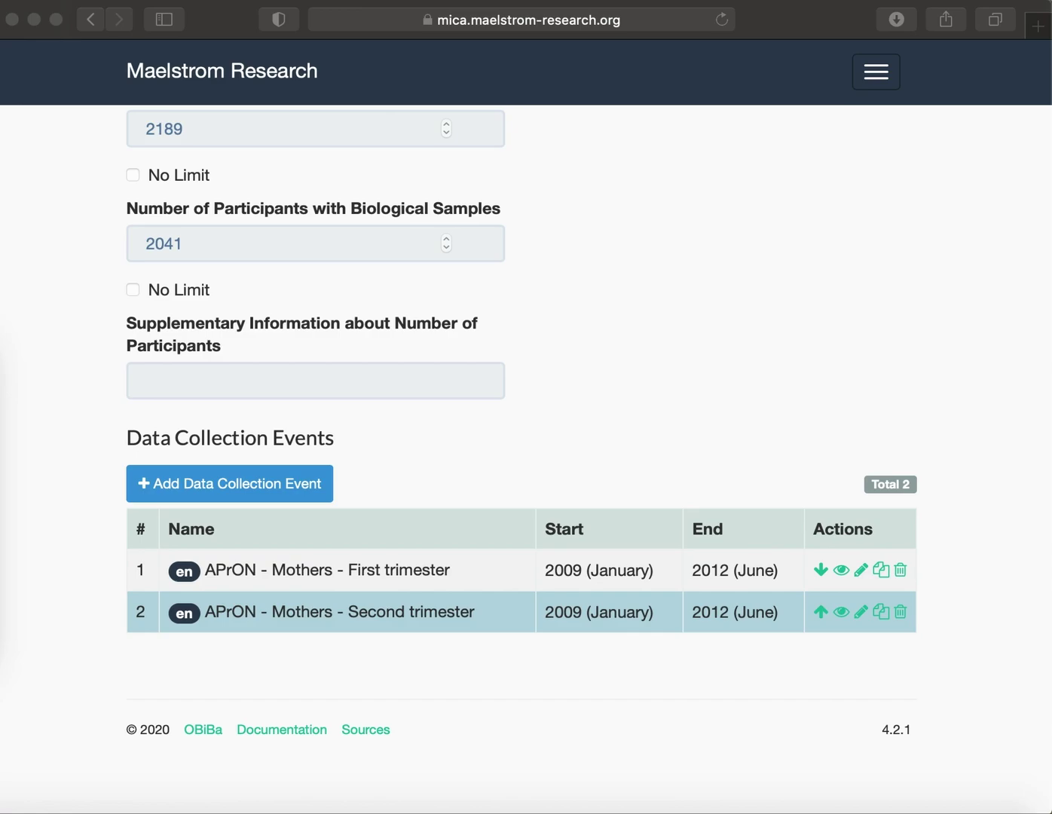
key(super+shift+5)
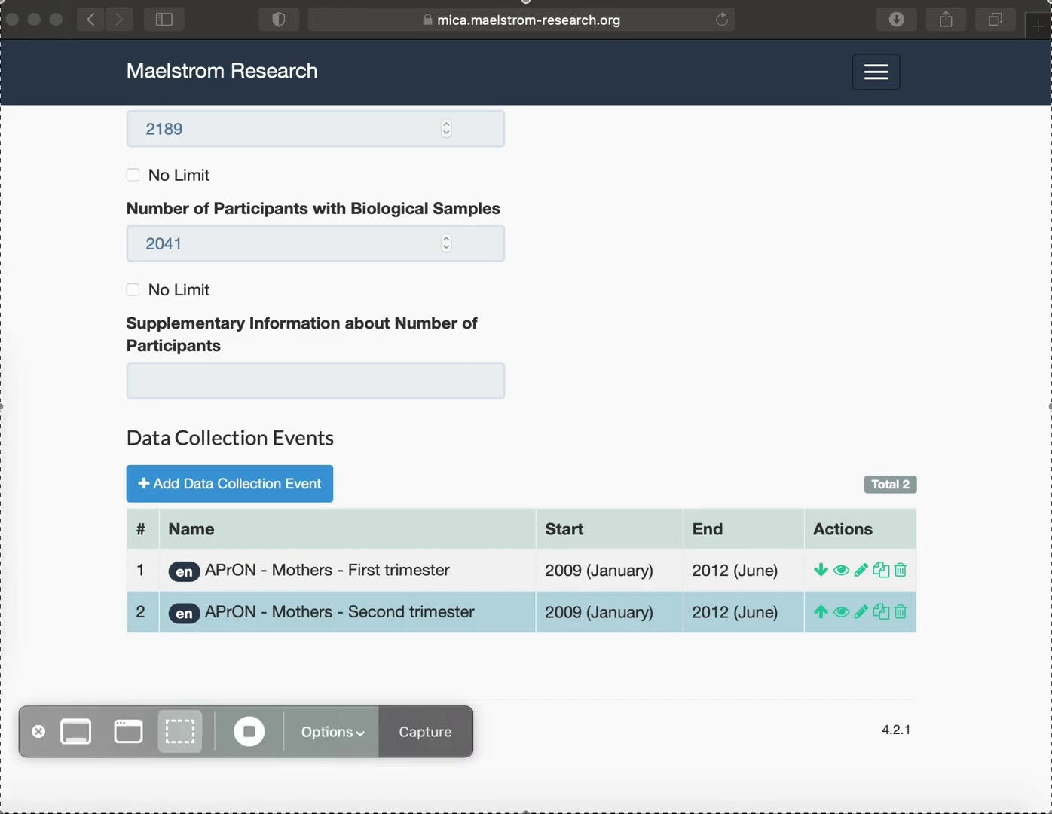
click(244, 729)
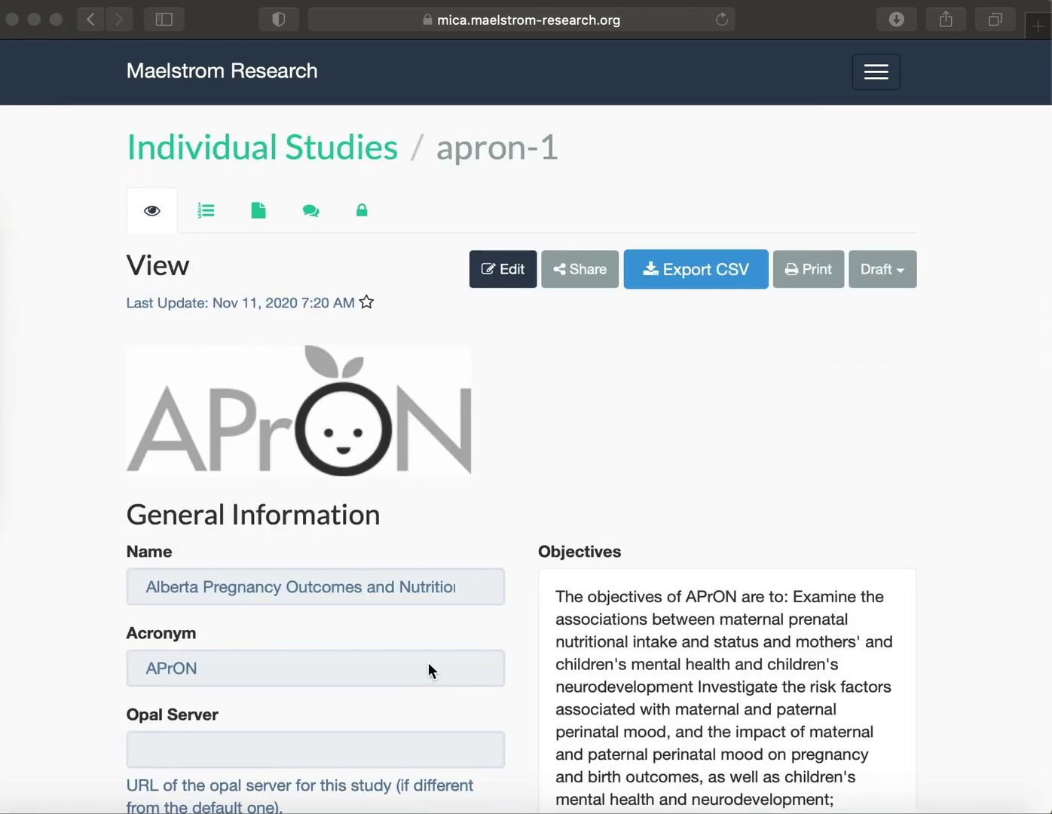
scroll(431, 667, down, 10)
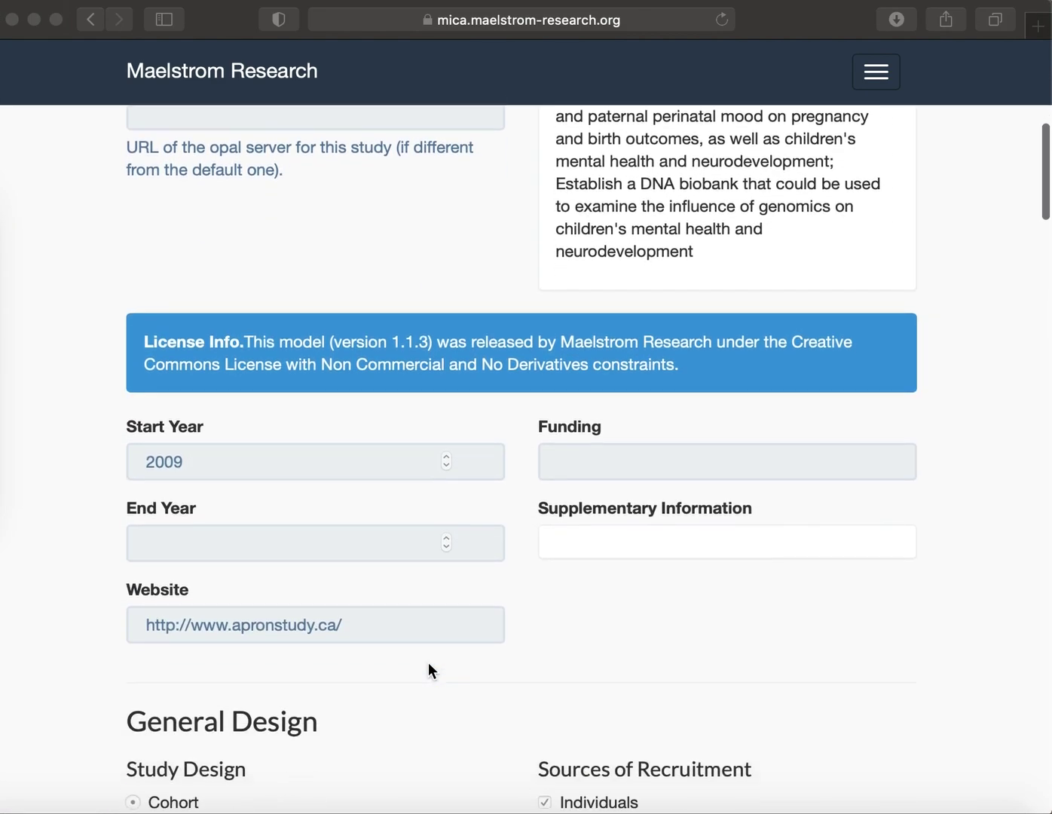
scroll(430, 666, down, 20)
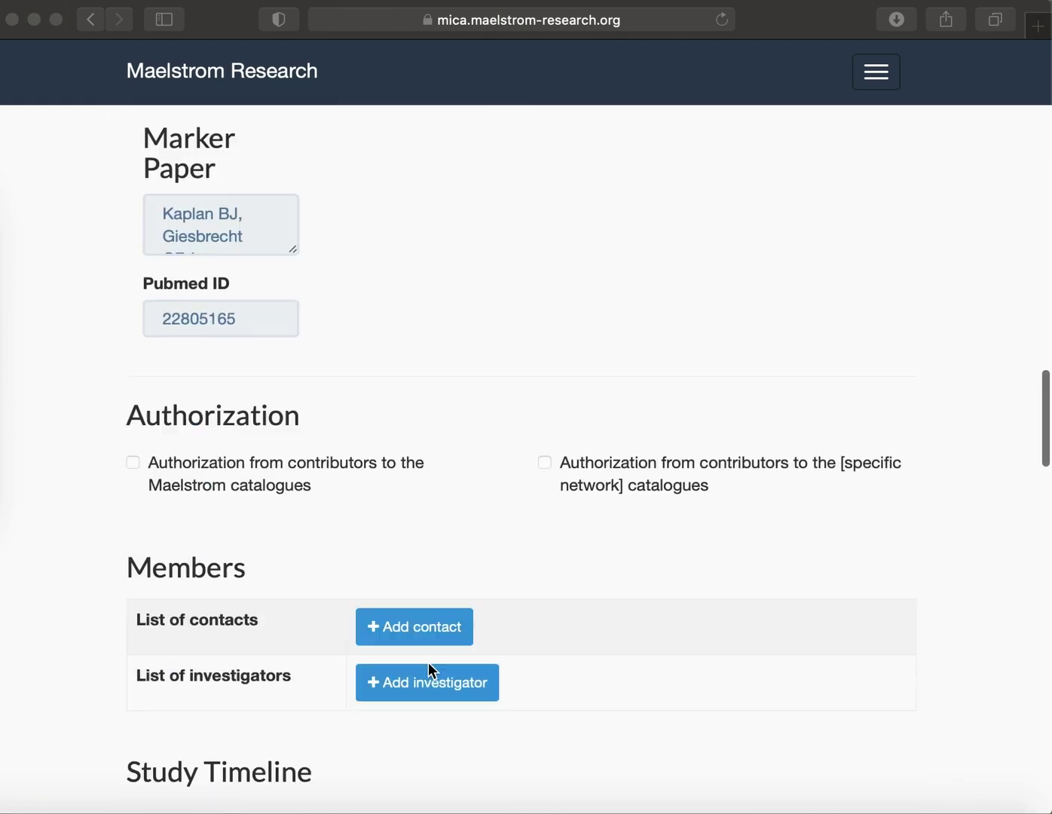
scroll(428, 662, down, 5)
scroll(429, 662, up, 2)
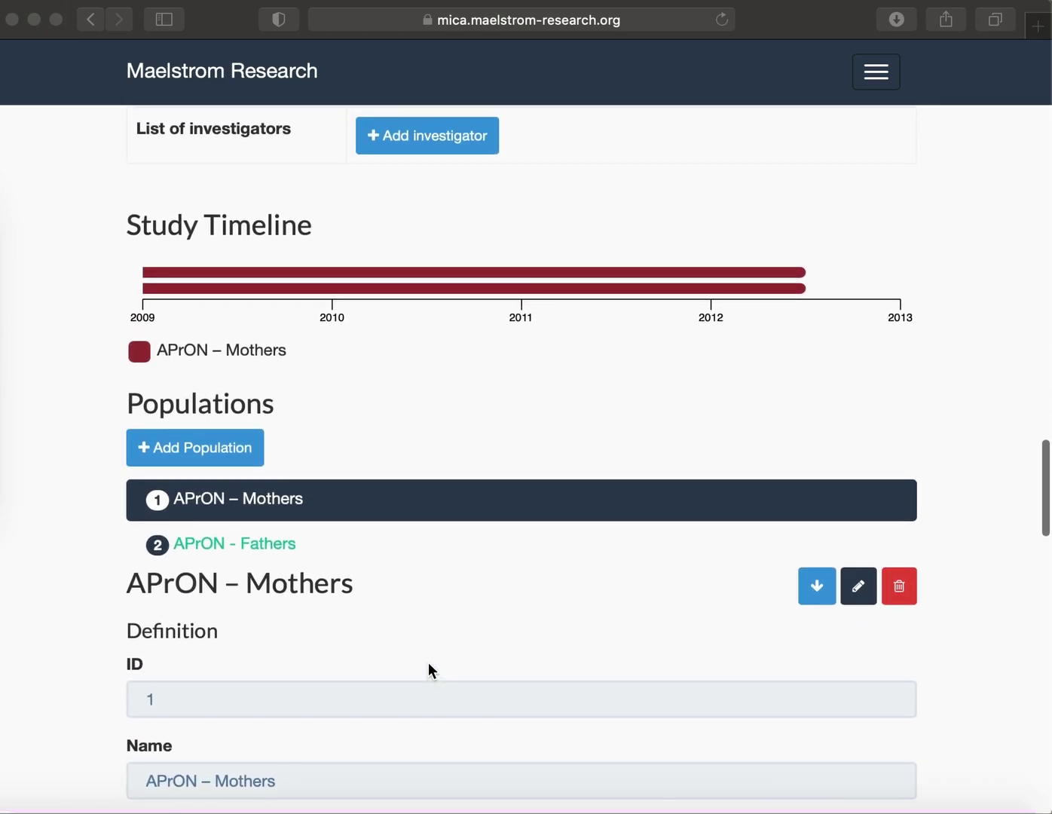
click(809, 590)
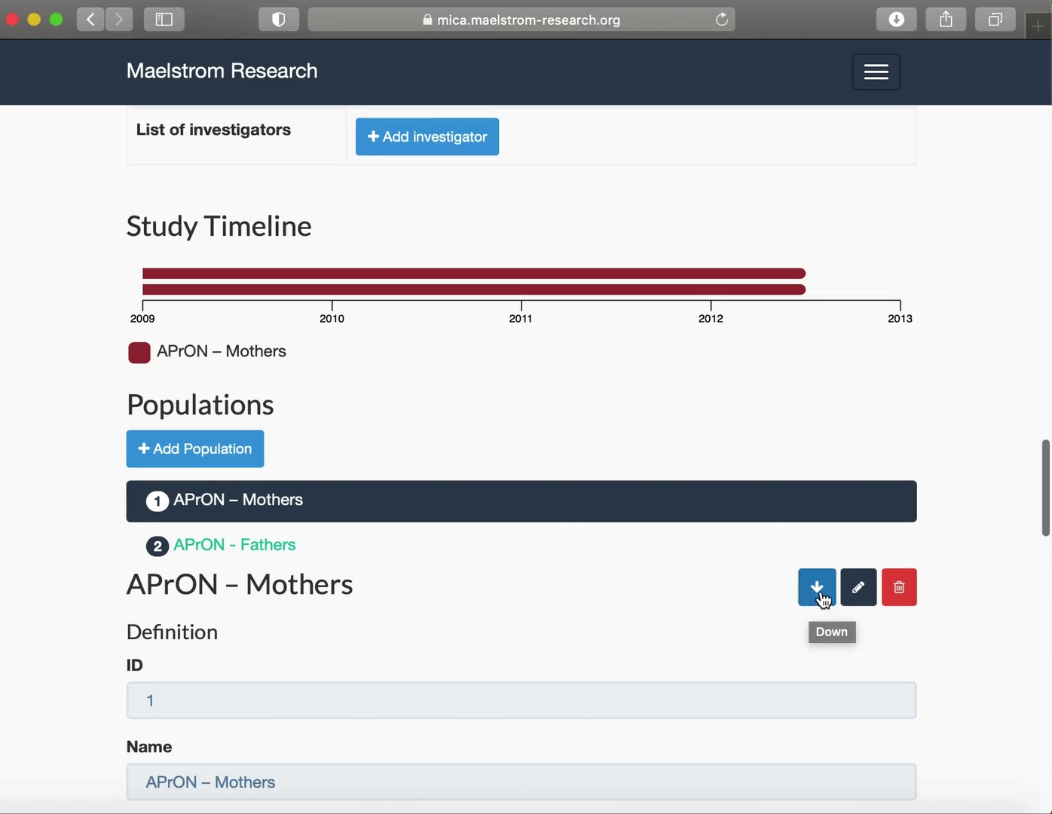
click(816, 596)
click(816, 594)
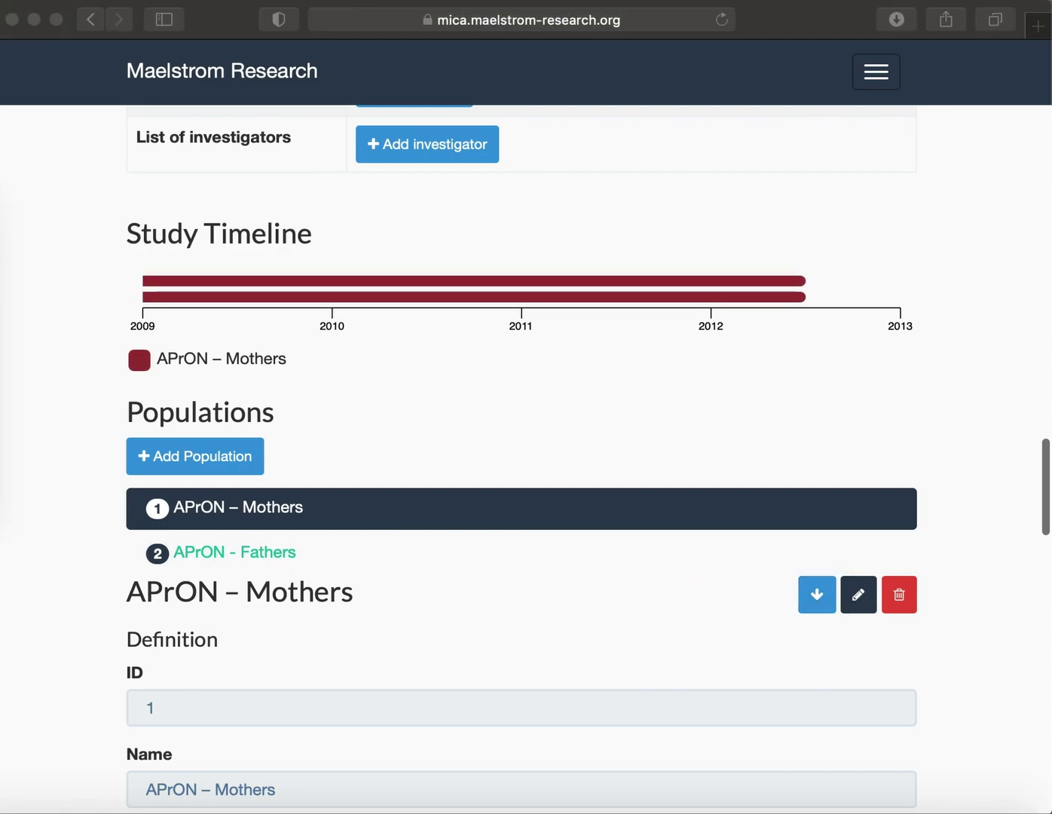
key(super+shift+5)
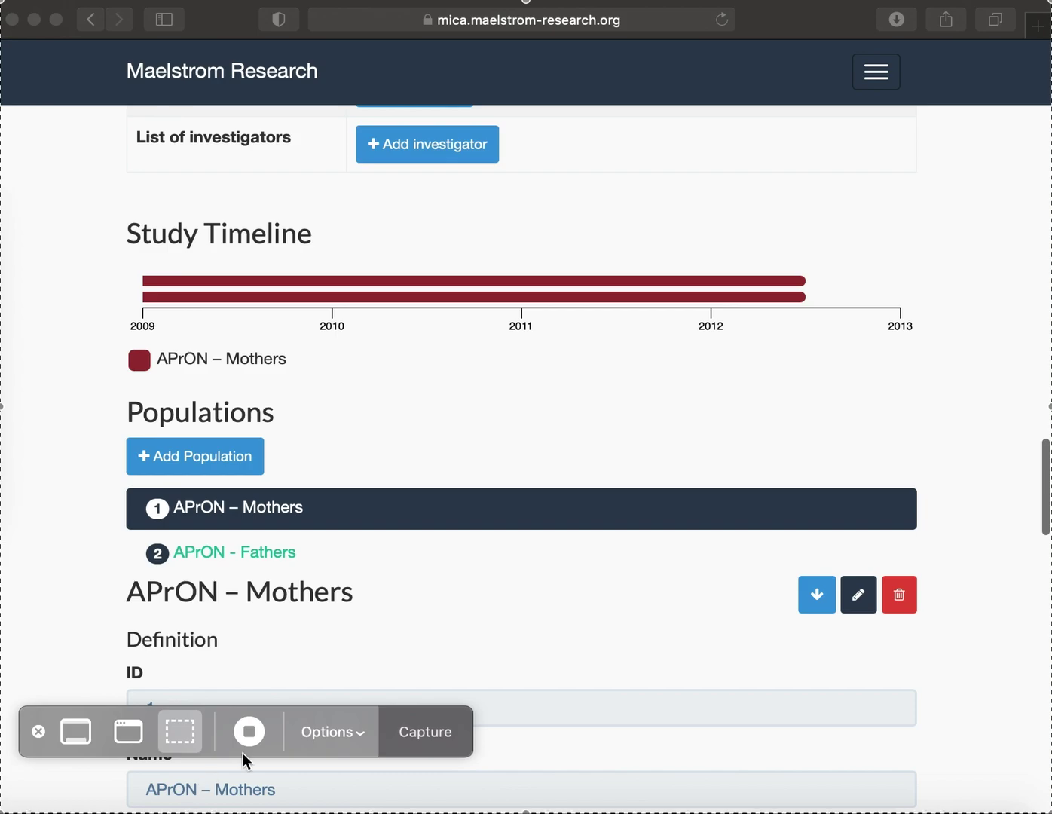
click(244, 762)
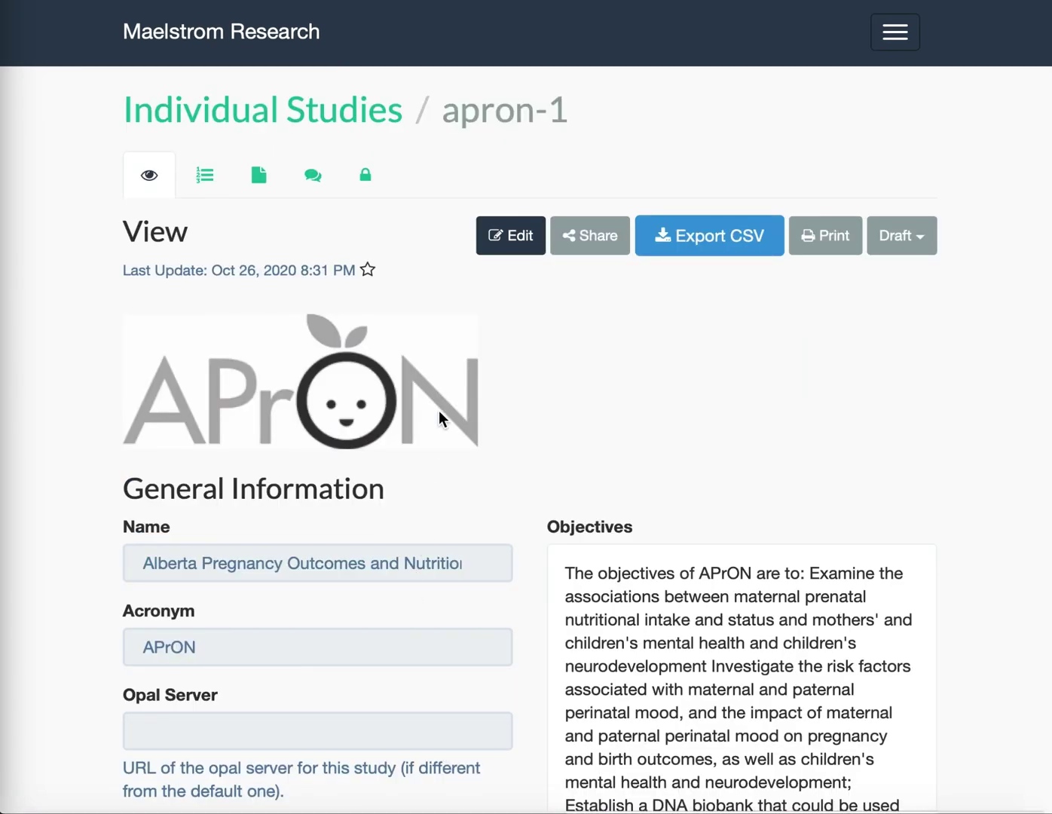
click(590, 240)
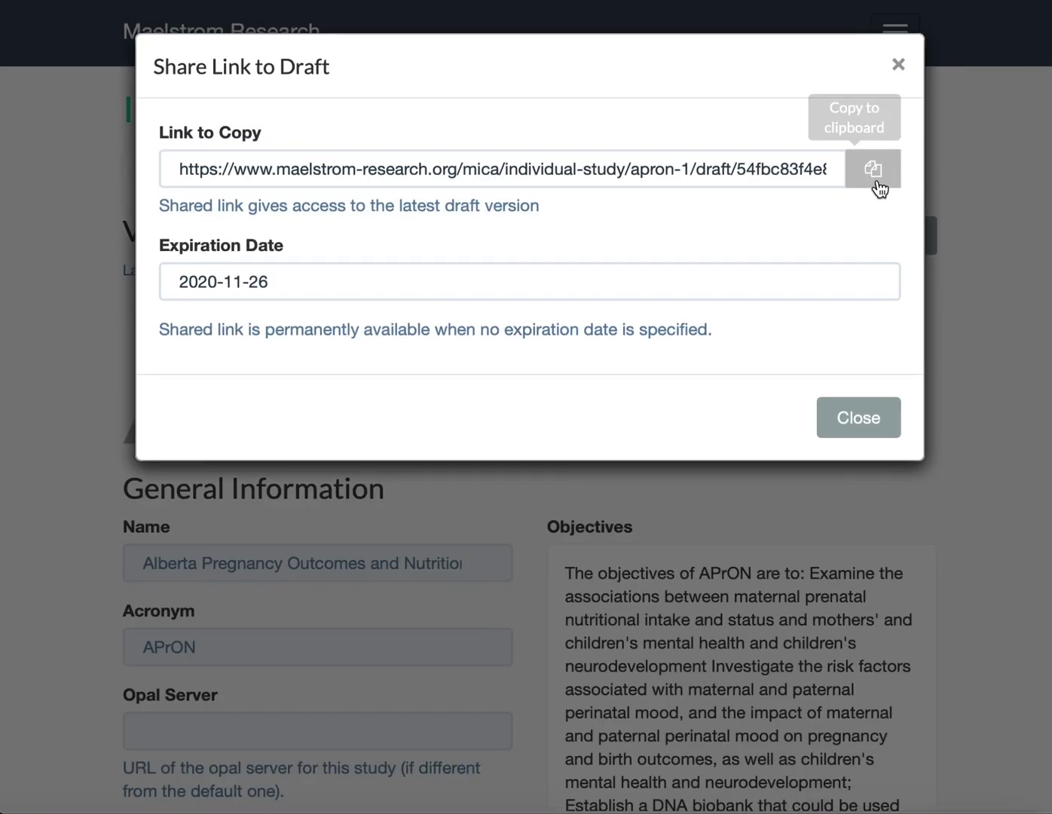
click(874, 173)
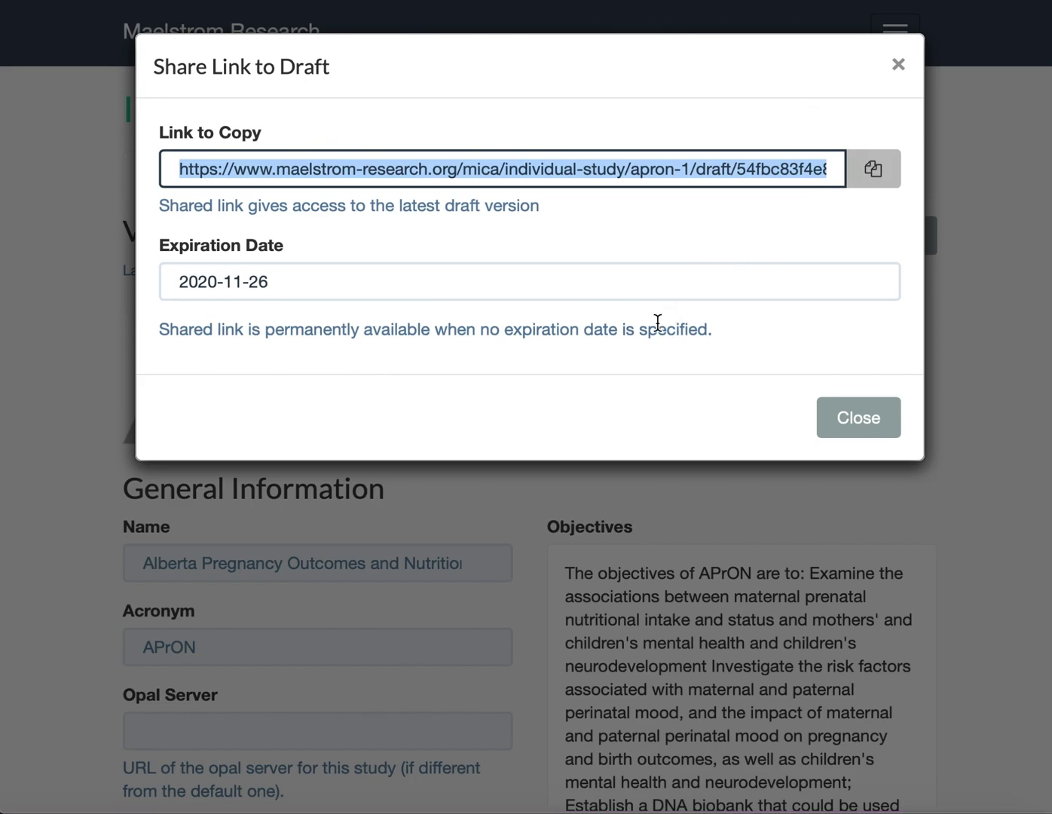
click(869, 424)
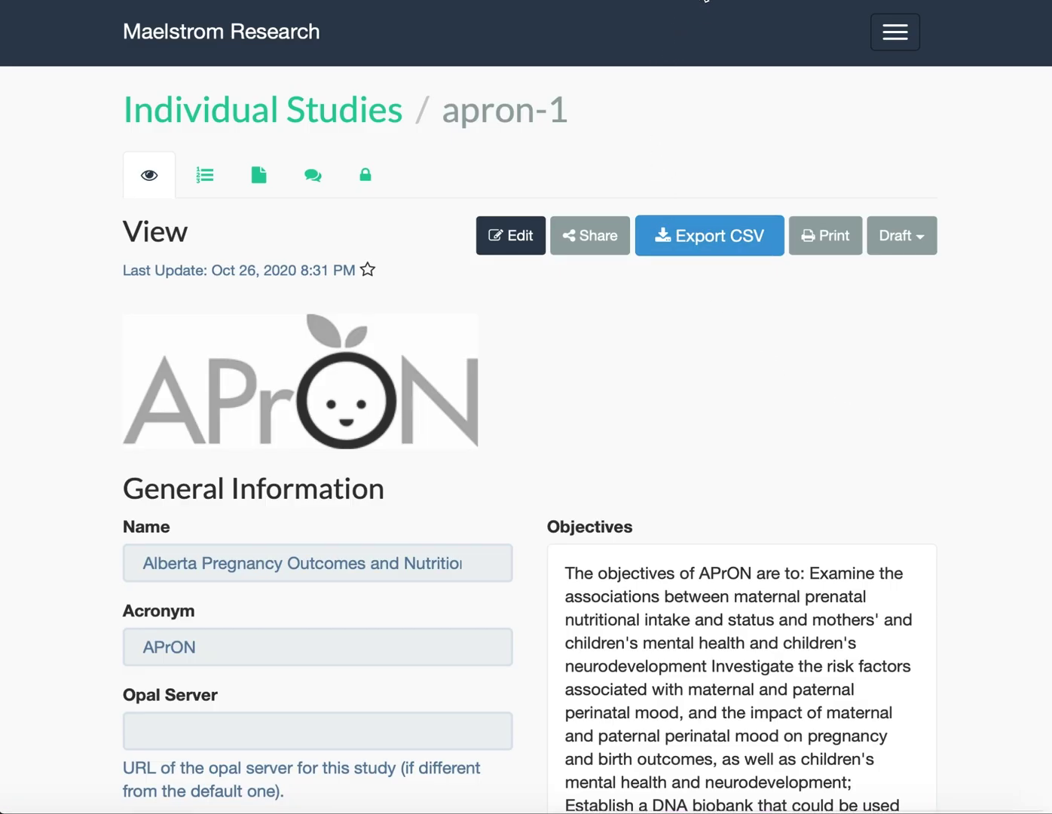
Preview the draft APrON study page on the public portal.
click(705, 0)
scroll(630, 376, down, 8)
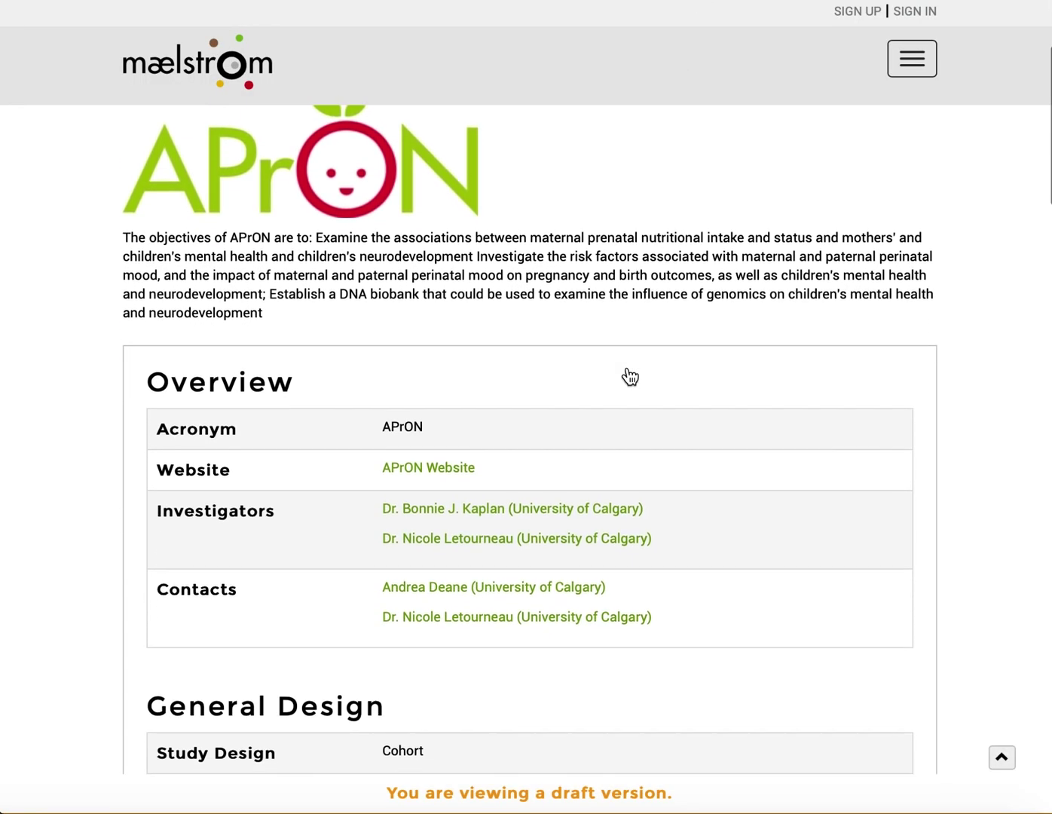
scroll(628, 369, down, 15)
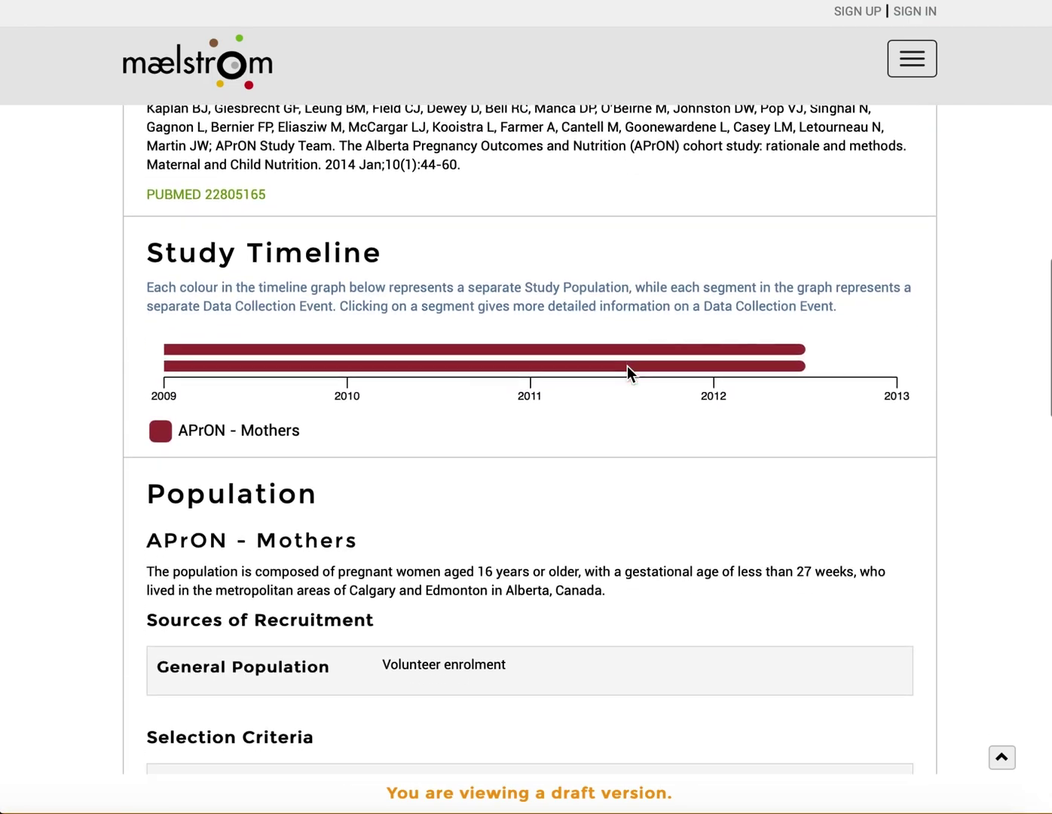
scroll(628, 366, up, 20)
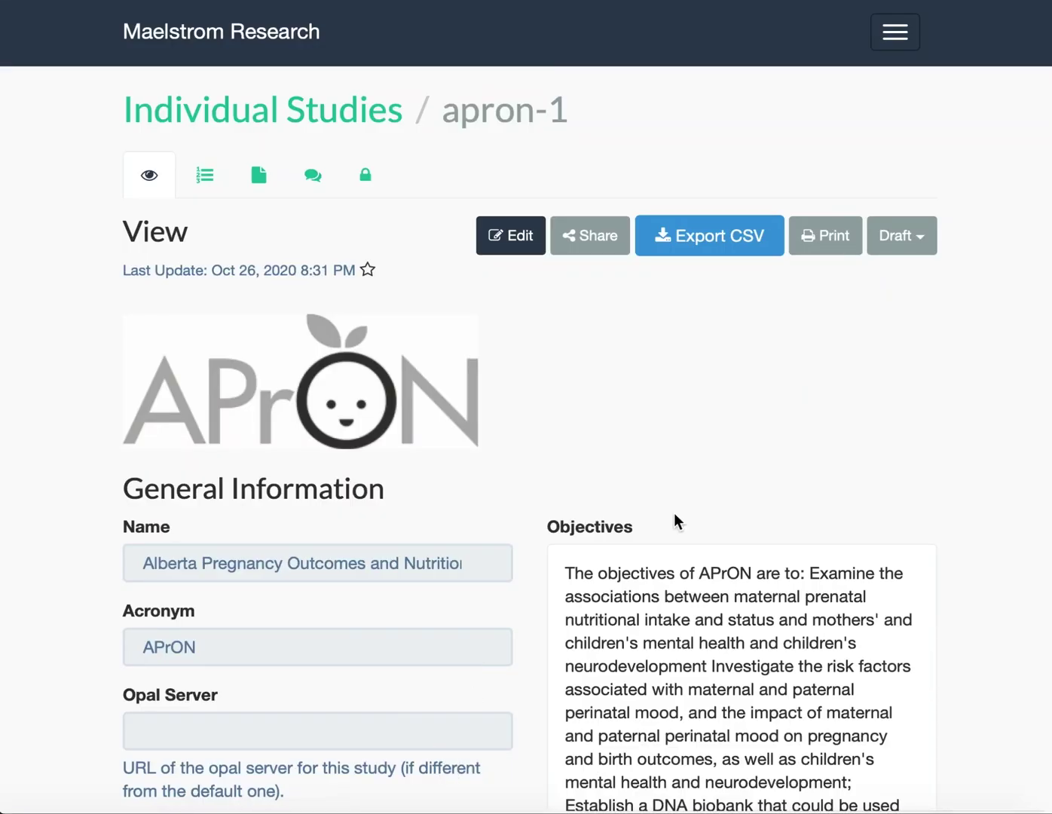
Move the study from Draft to Under Review and publish it.
click(906, 245)
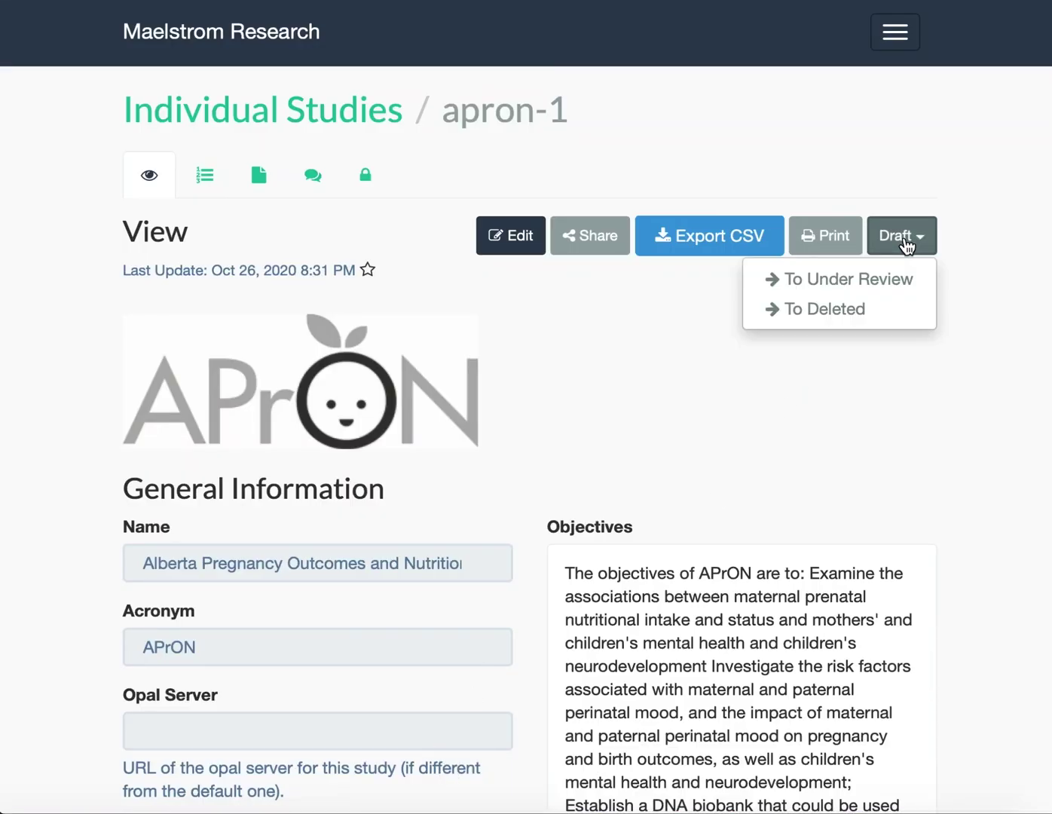
click(891, 279)
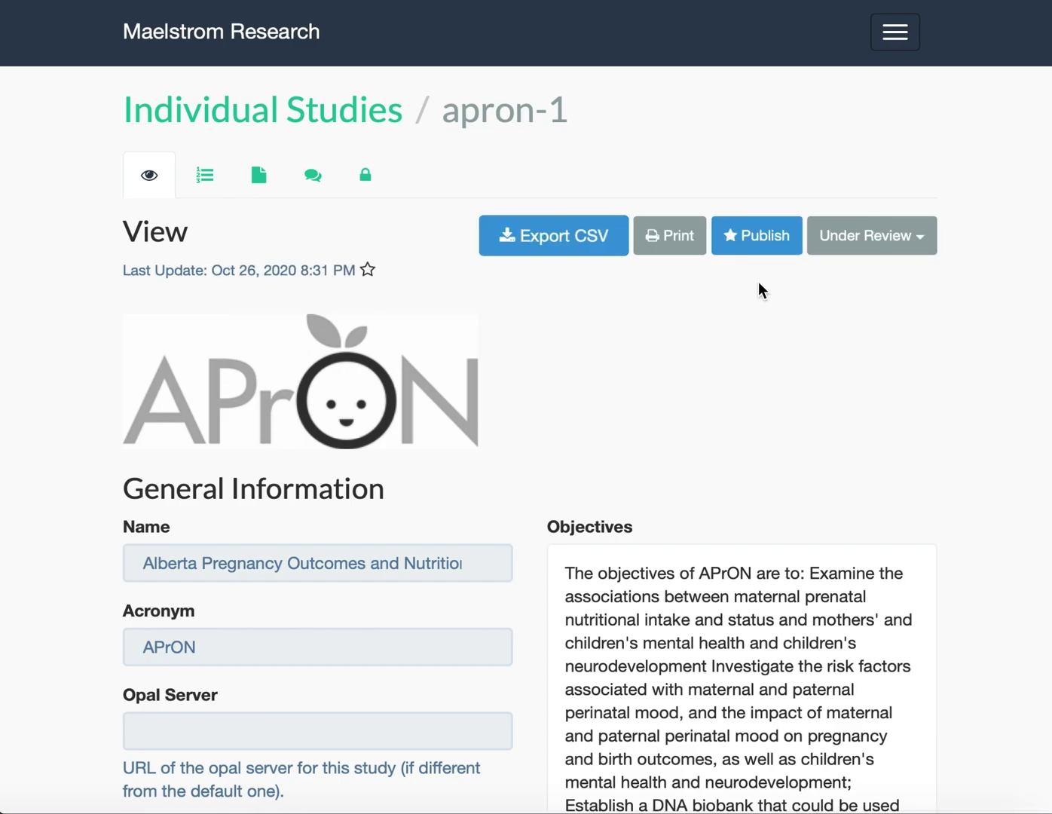
click(753, 236)
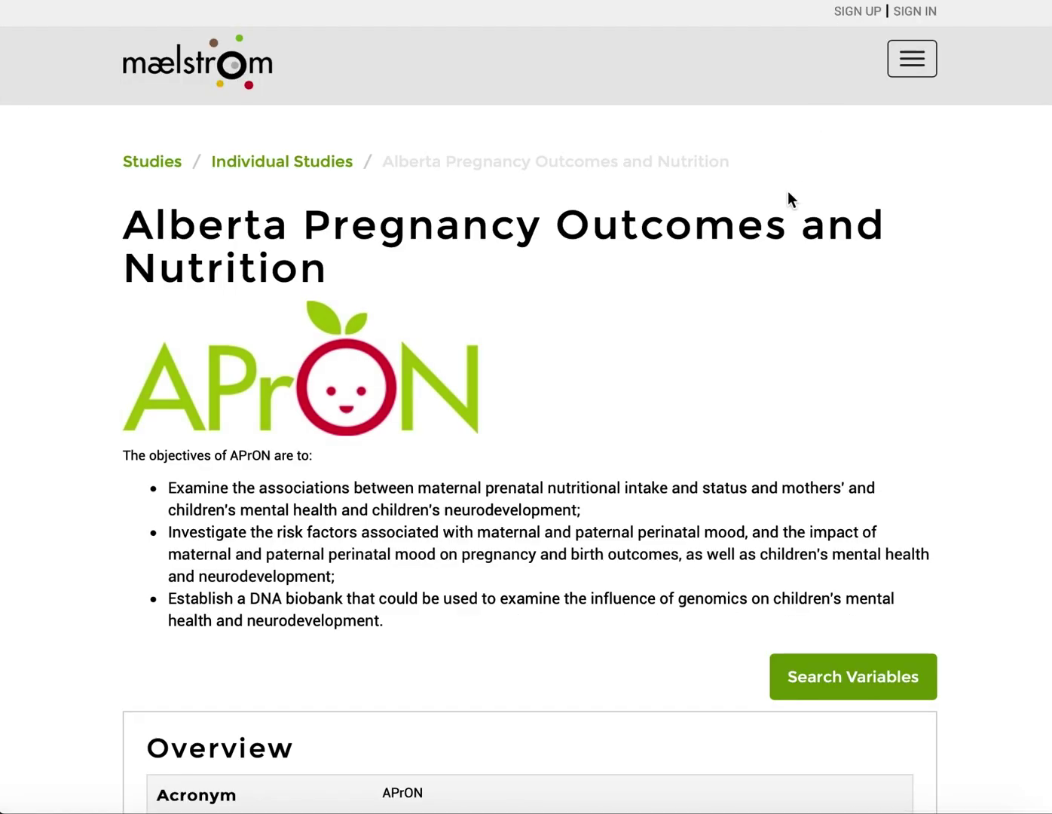
scroll(780, 409, down, 2)
scroll(780, 409, up, 2)
scroll(780, 409, down, 1)
scroll(779, 407, down, 1)
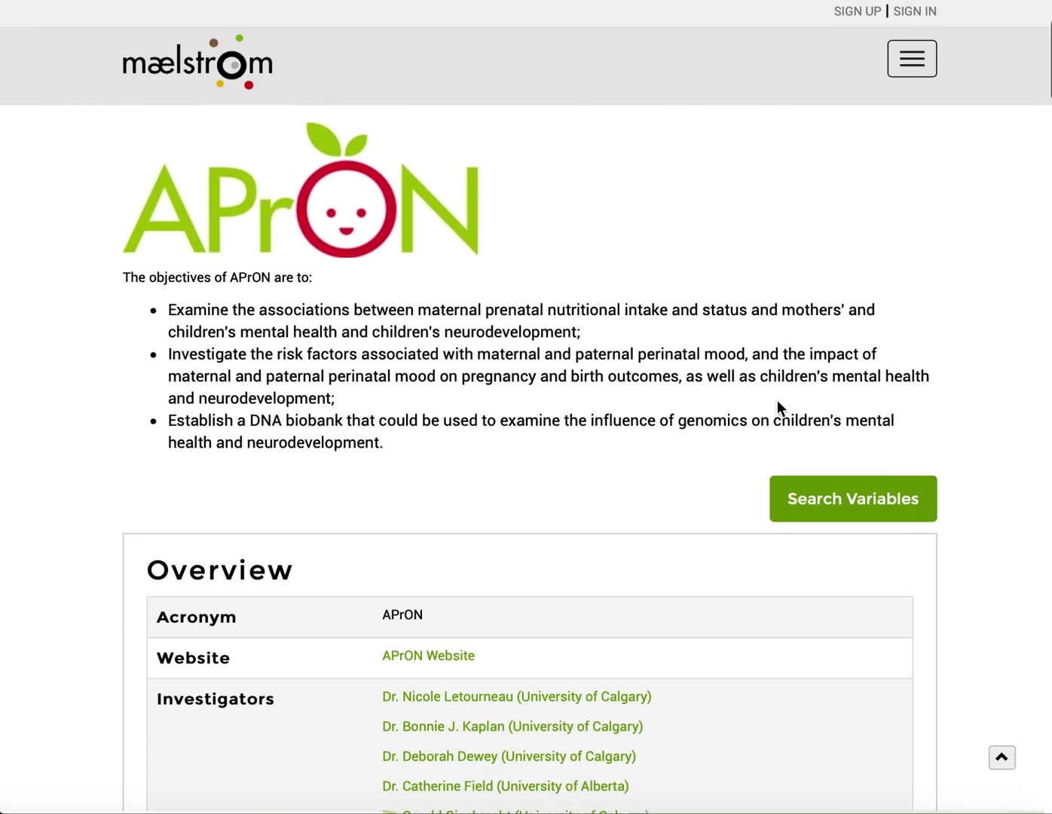
scroll(779, 408, up, 1)
scroll(777, 400, up, 2)
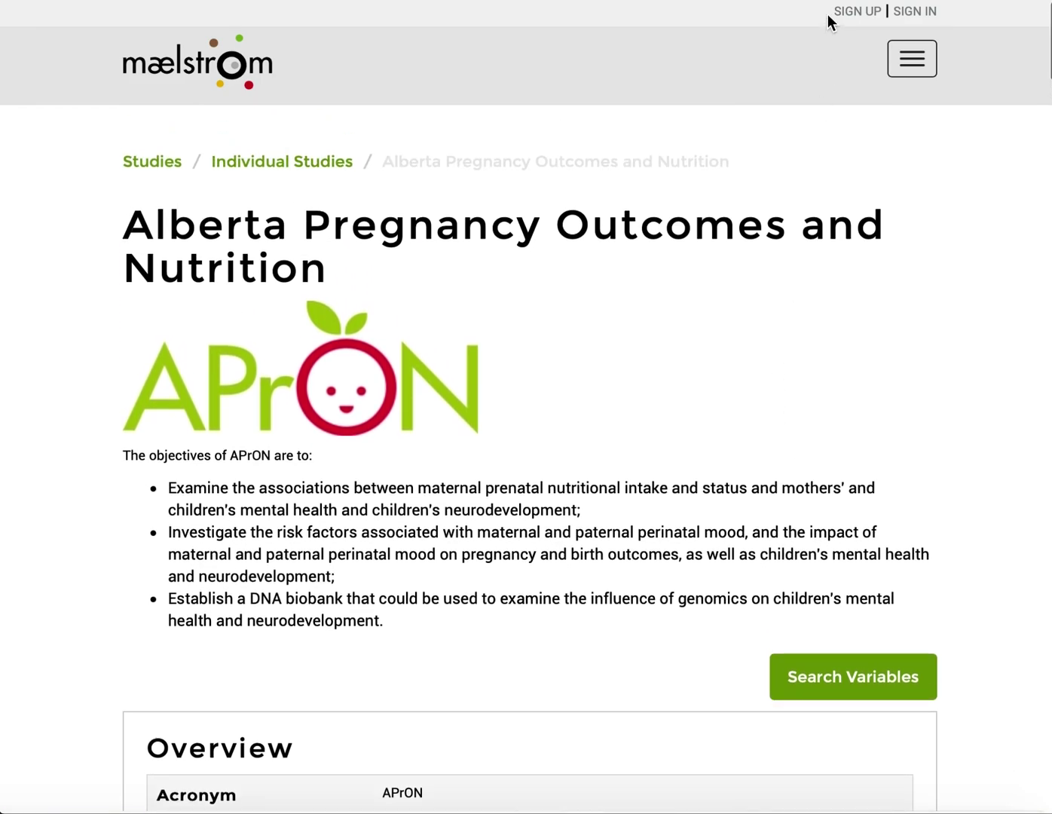